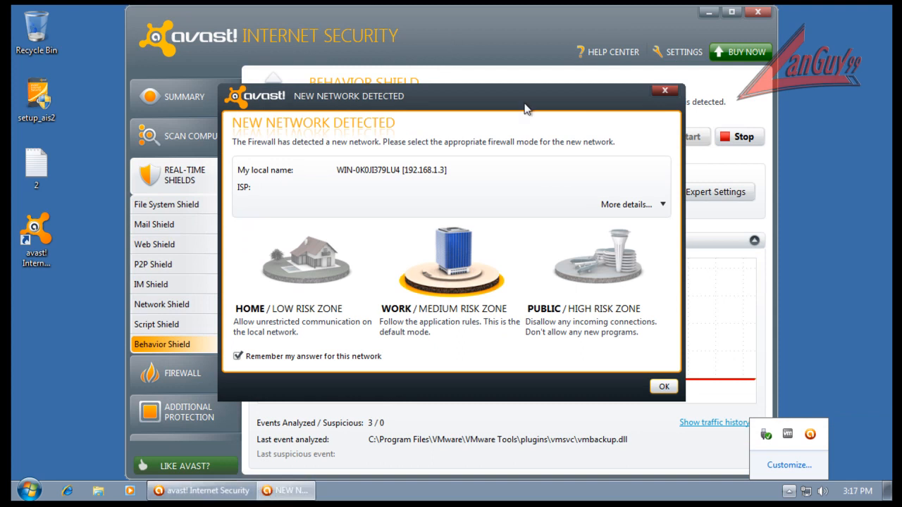
Step: Assign the newly detected network to the Work / Medium Risk Zone and dismiss the virus definitions notification
left_click(481, 260)
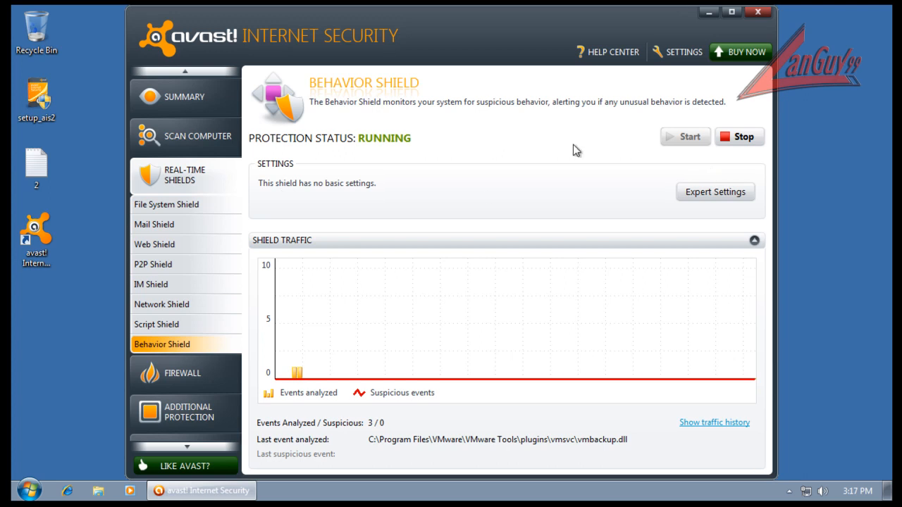
scroll(165, 421, "down", 1)
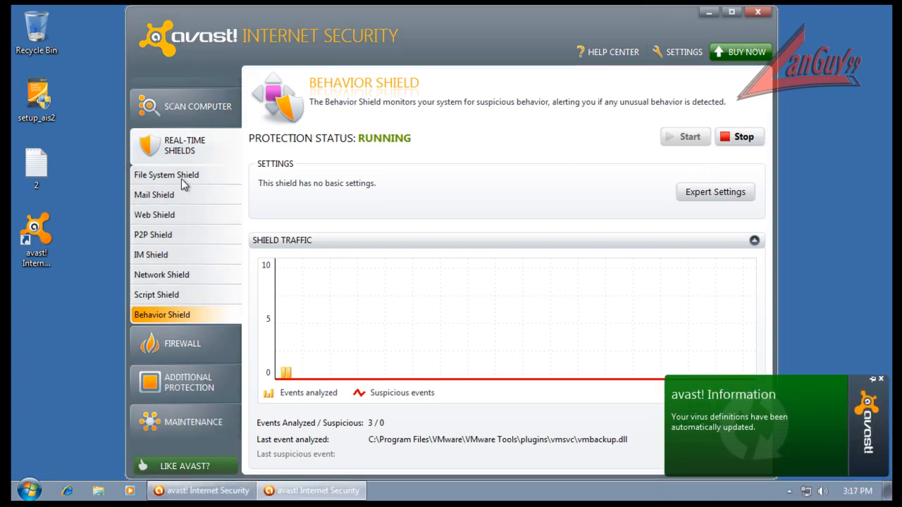
left_click(882, 380)
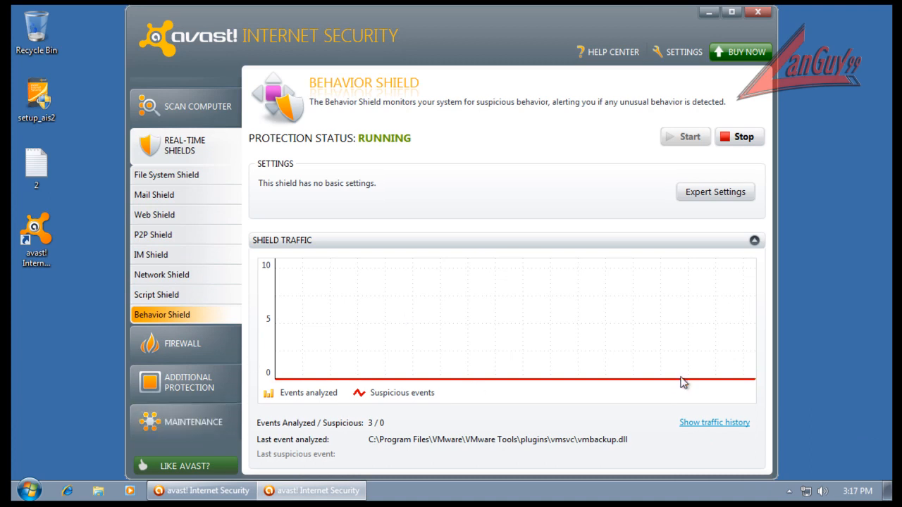
Step: Check the update information, and review the Behavior Shield's expert main settings and trusted processes without changing them
left_click(195, 425)
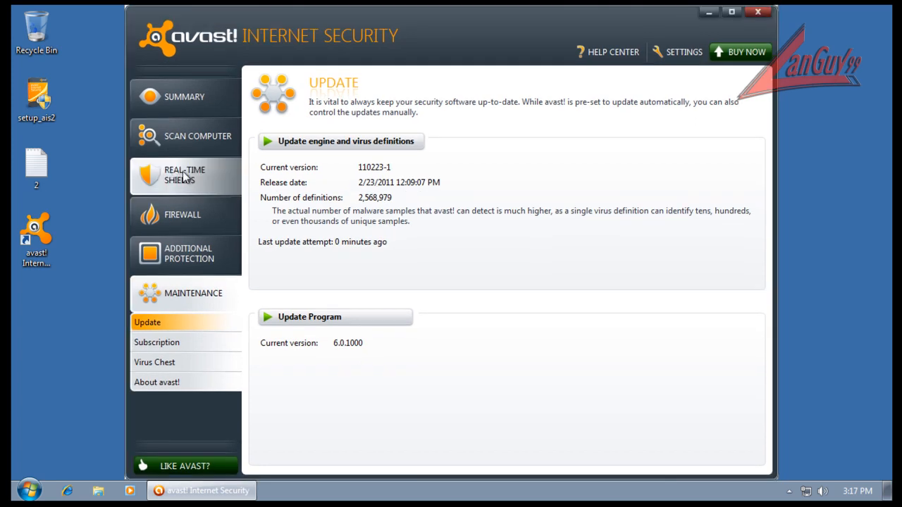
left_click(182, 178)
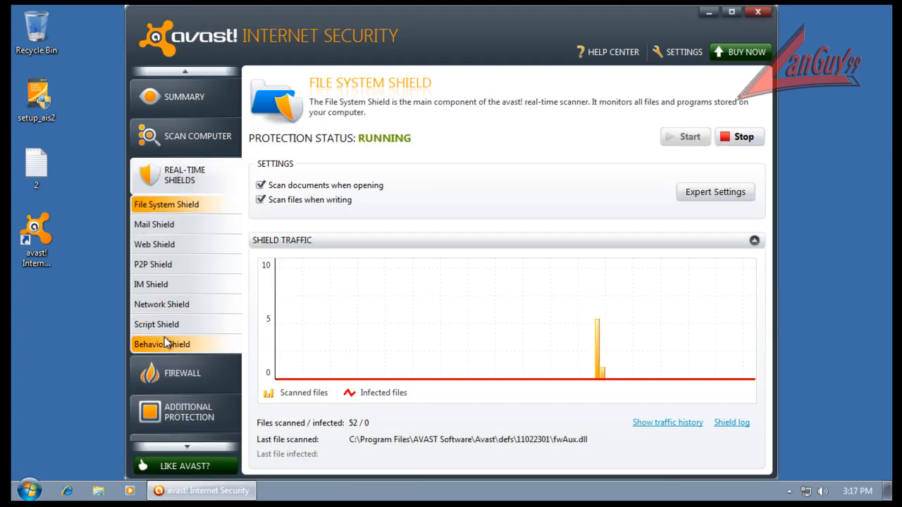
left_click(166, 344)
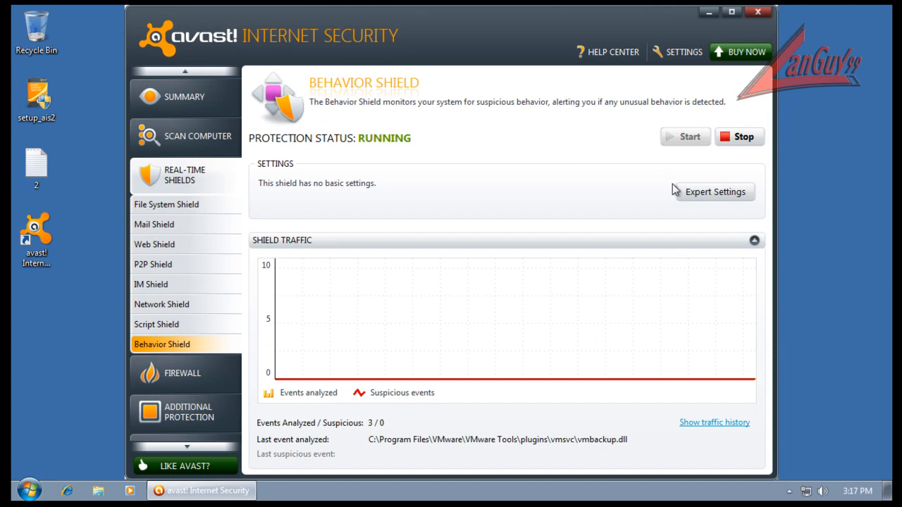
left_click(685, 193)
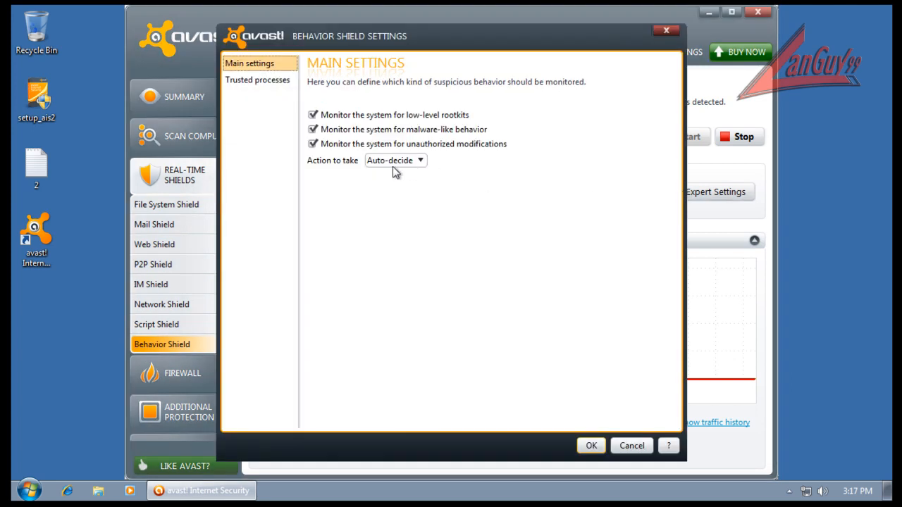
left_click(243, 81)
left_click(640, 445)
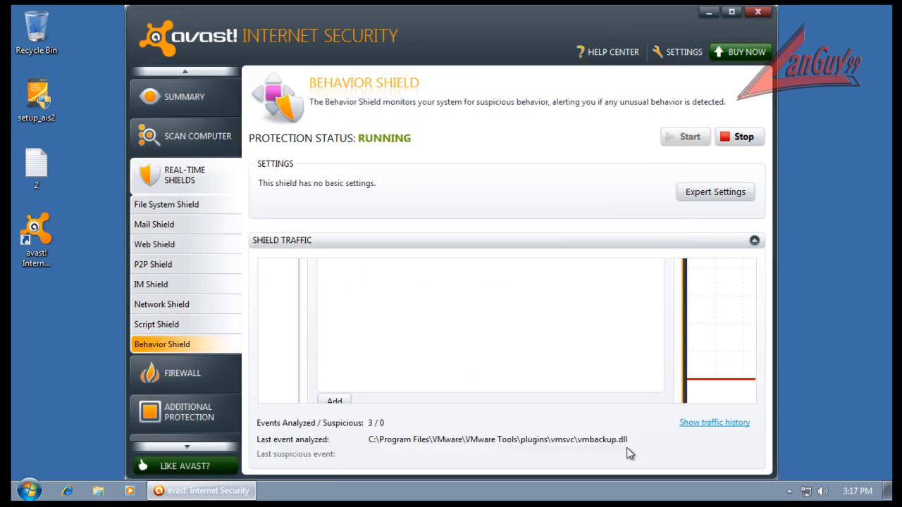
Step: Review the AutoSandbox settings and its available modes under Additional Protection without changing them
left_click(201, 414)
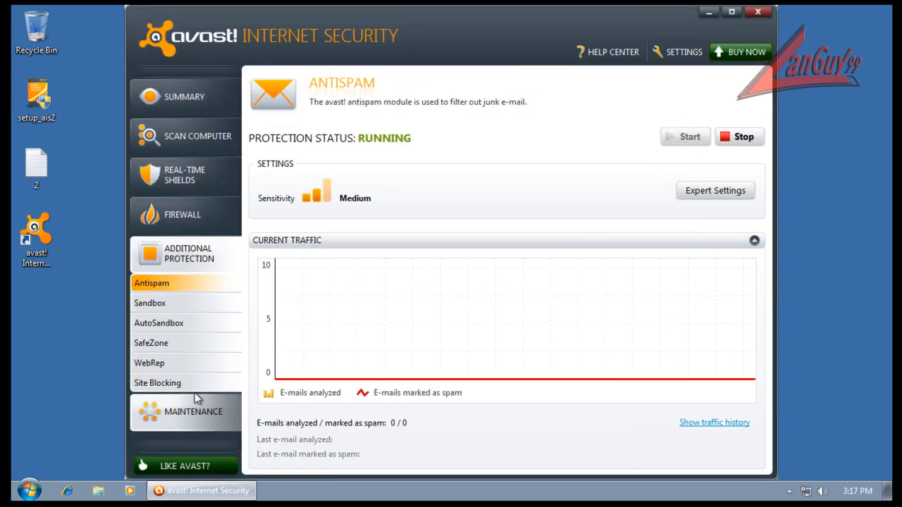
left_click(177, 325)
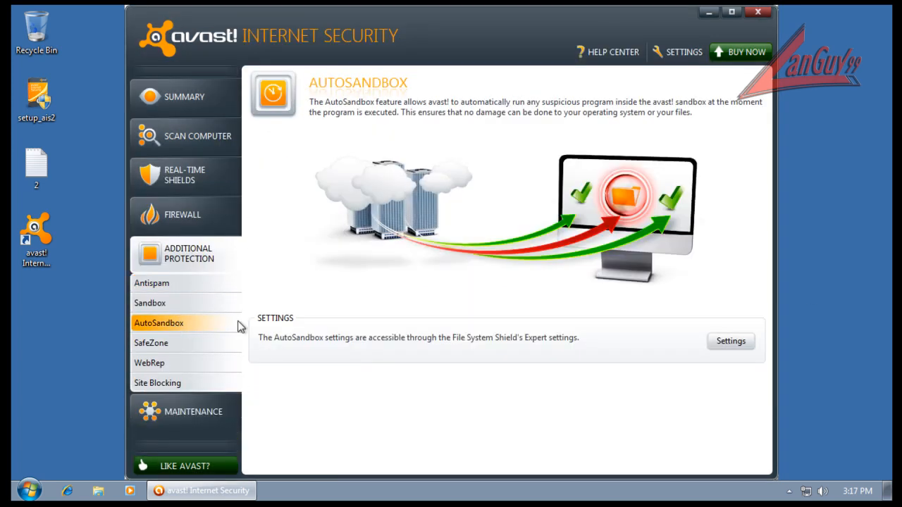
left_click(730, 341)
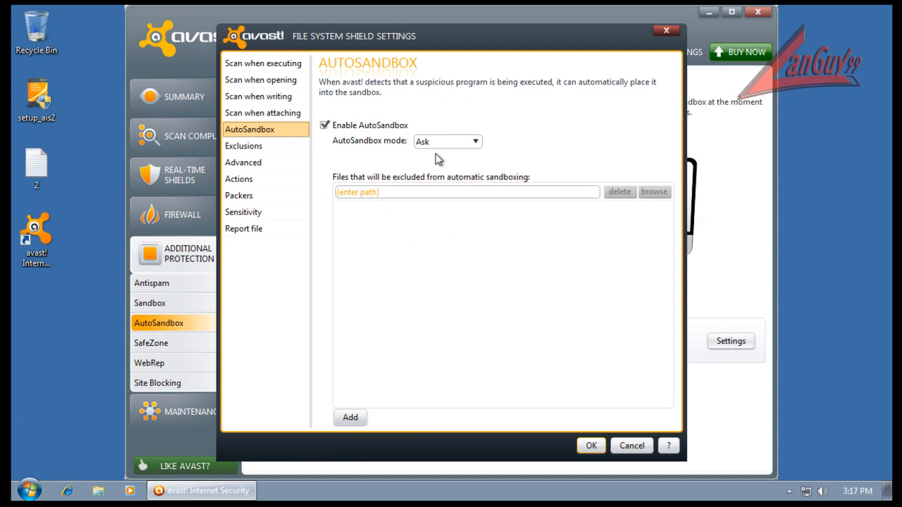
left_click(467, 144)
left_click(590, 261)
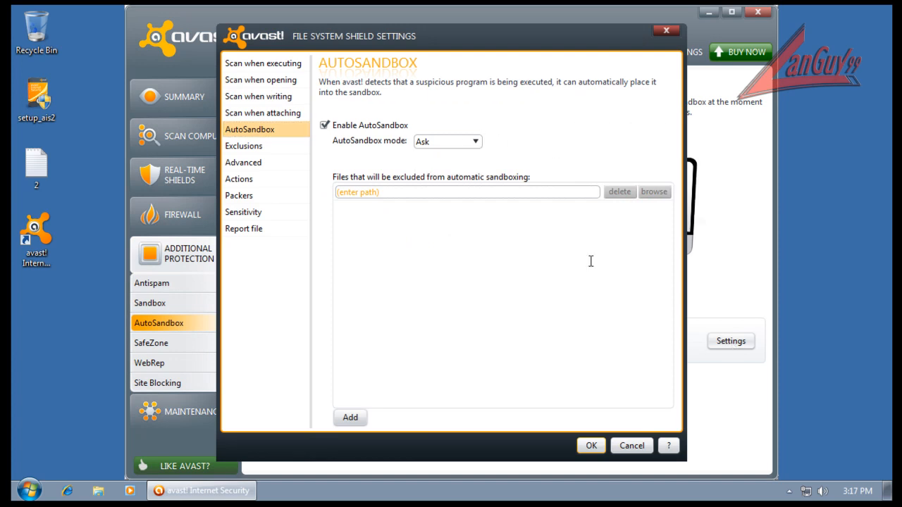
left_click(633, 445)
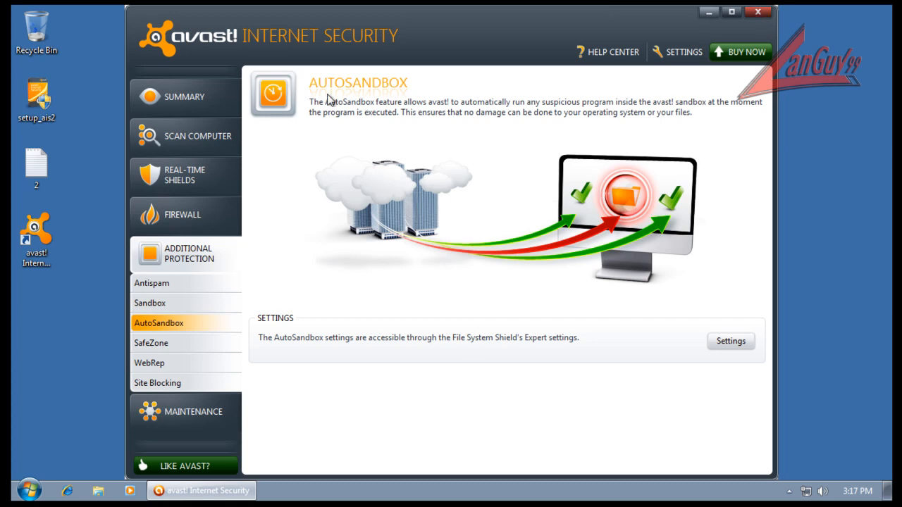
Step: Look through the SafeZone, WebRep, Site Blocking, Antispam, Sandbox and Summary pages, and close the security suite window
left_click(165, 345)
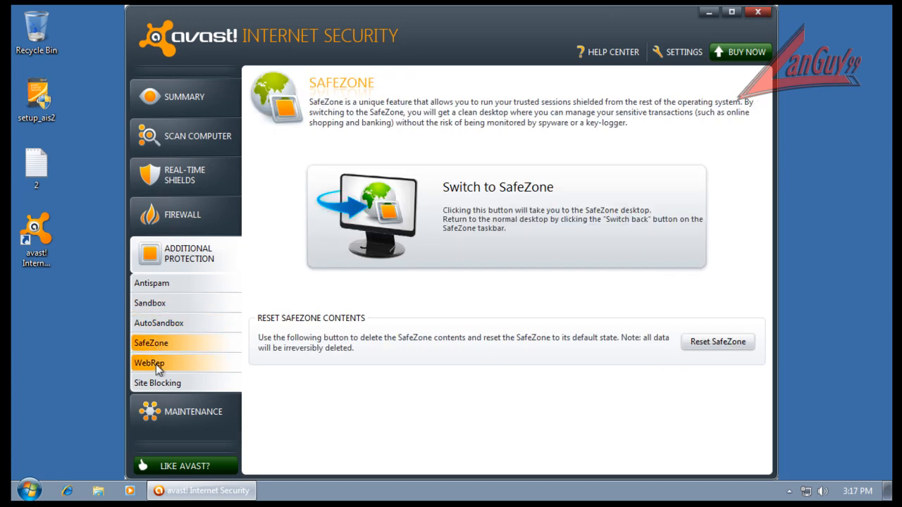
left_click(157, 363)
left_click(163, 385)
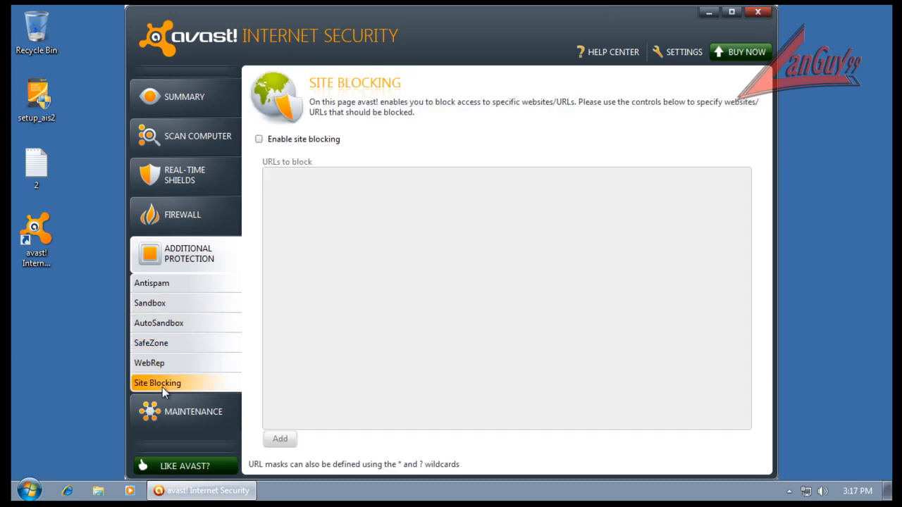
left_click(158, 286)
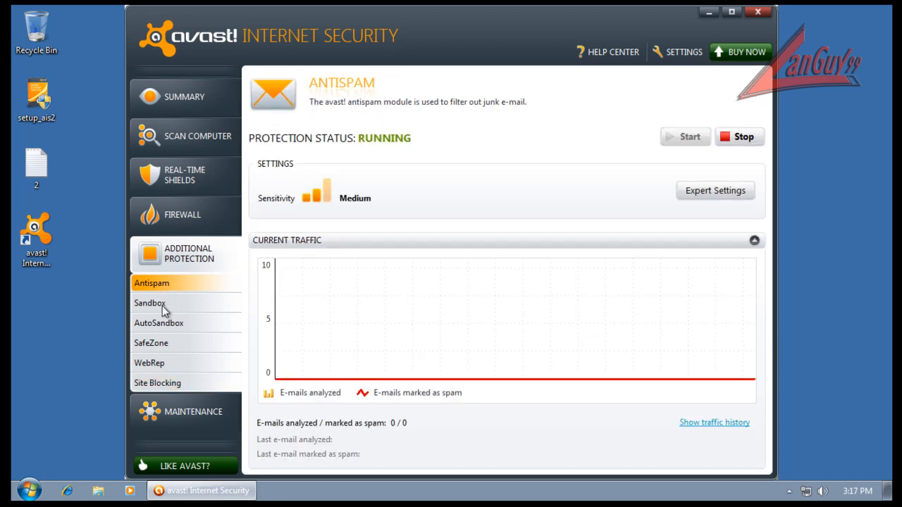
left_click(158, 304)
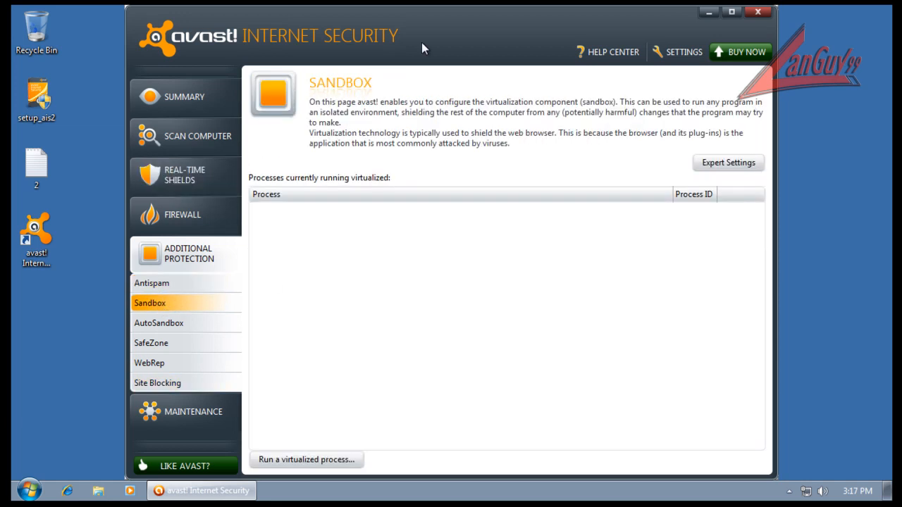
left_click(173, 97)
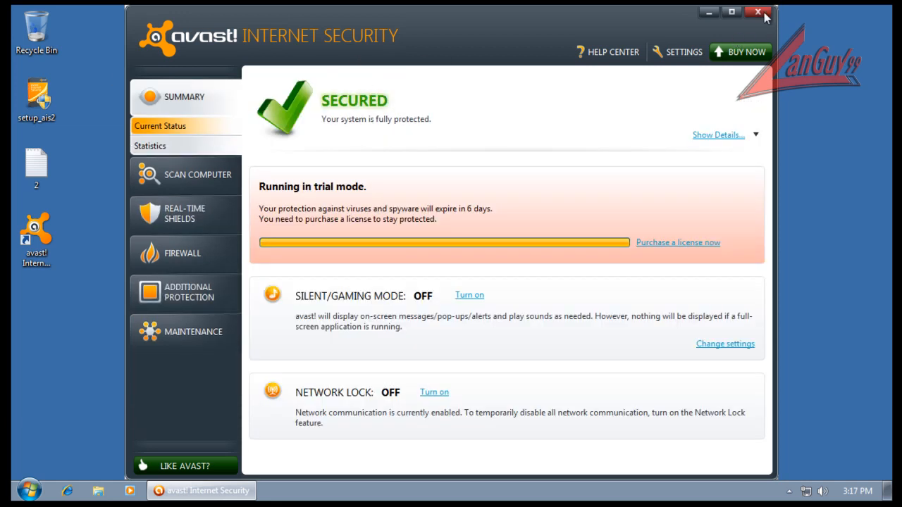
left_click(758, 12)
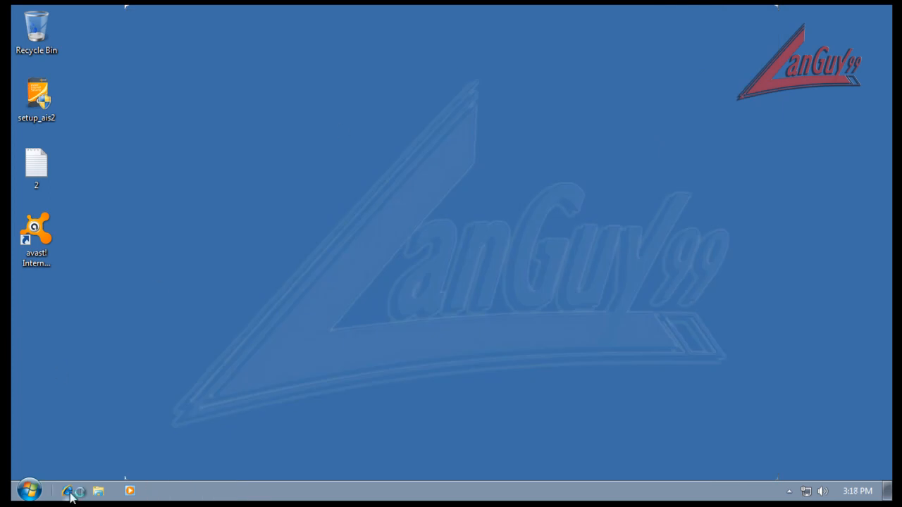
Step: Open the desktop text file 2 and arrange its window and Internet Explorer so the URL list and the browser are both accessible
double_click(35, 171)
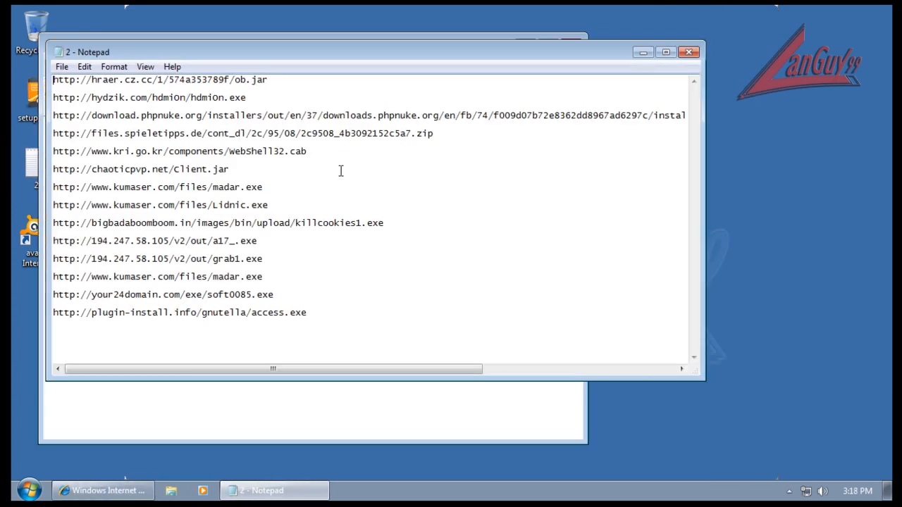
left_click_drag(361, 49, 343, 186)
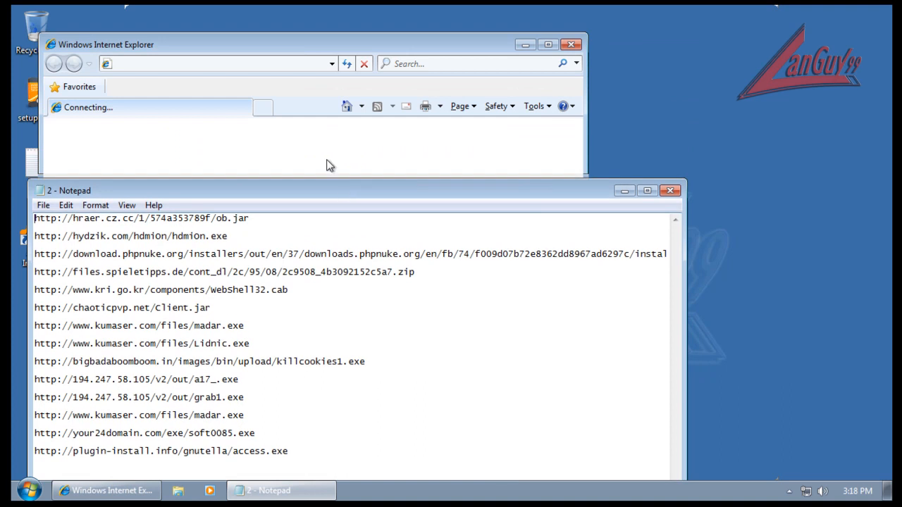
left_click_drag(343, 50, 604, 37)
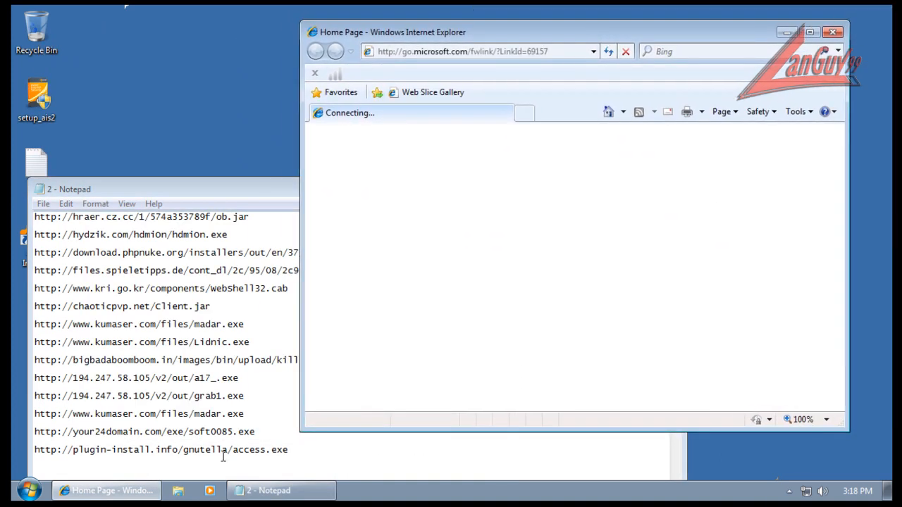
Step: Examine the running processes from all users in Task Manager, with its window and Description column widened to show full descriptions
right_click(466, 497)
left_click(509, 451)
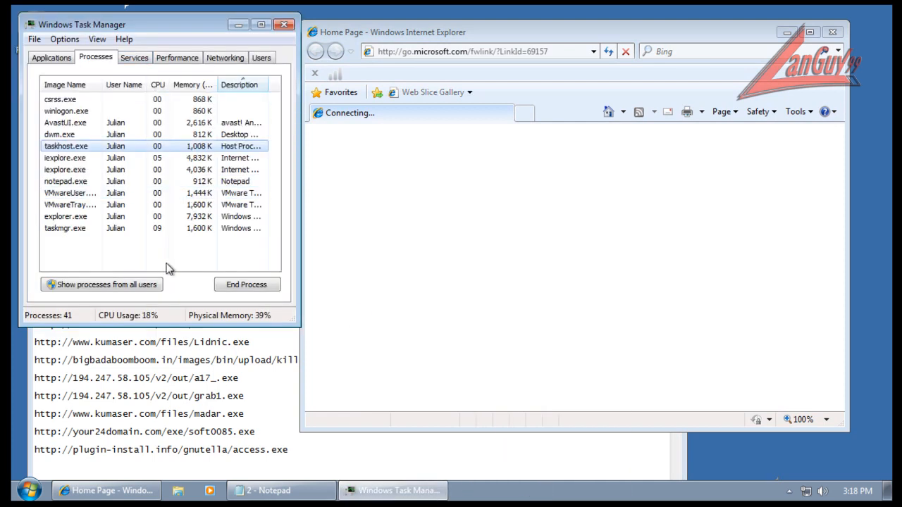
left_click(148, 285)
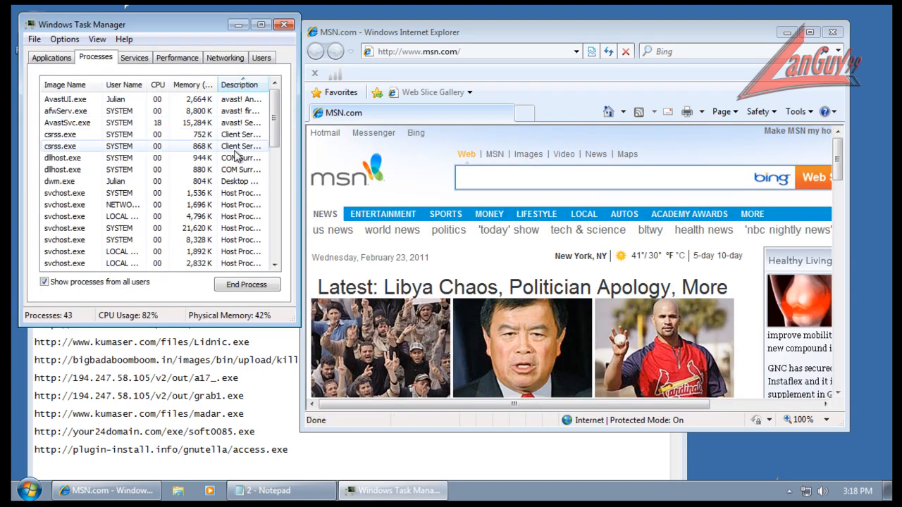
left_click(740, 407)
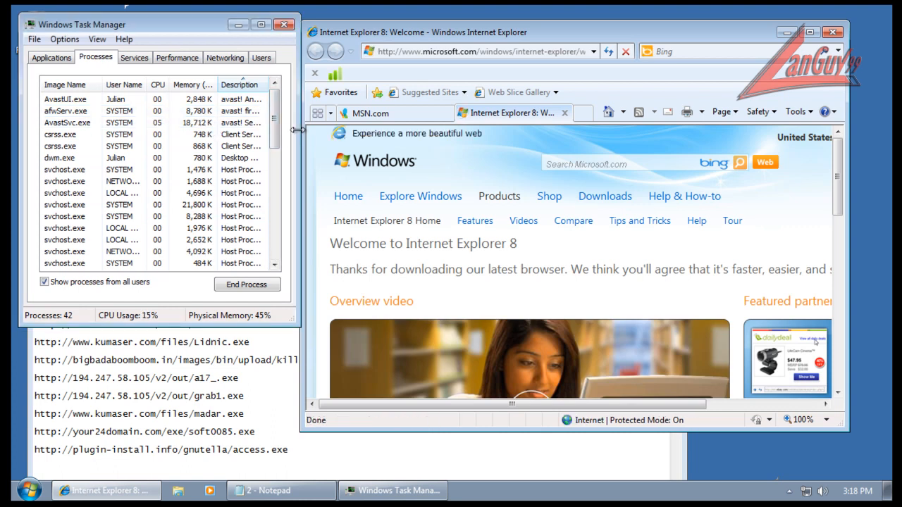
left_click_drag(297, 129, 447, 131)
left_click_drag(269, 85, 364, 84)
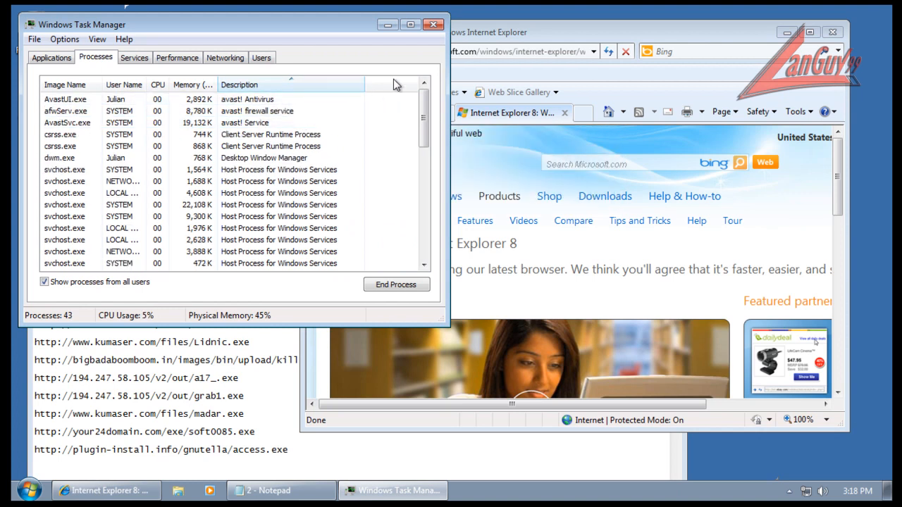
left_click(433, 26)
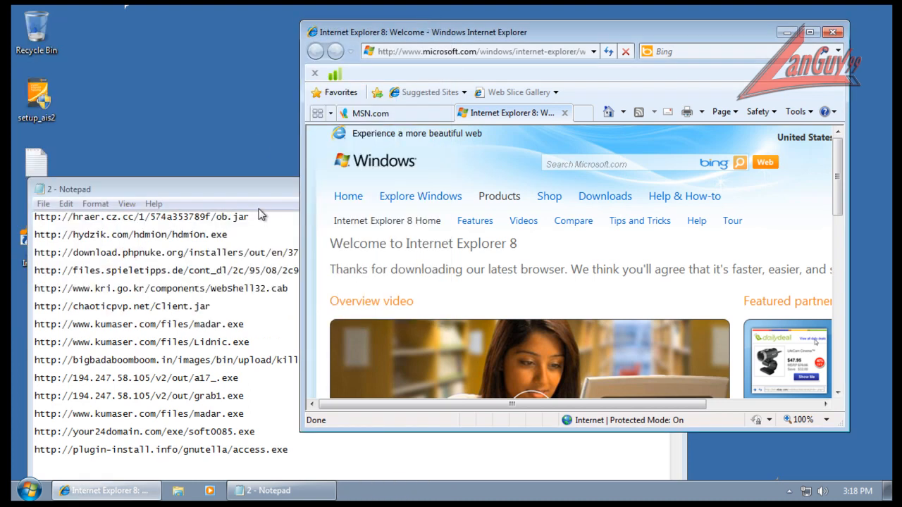
left_click(256, 219)
left_click_drag(256, 219, 12, 221)
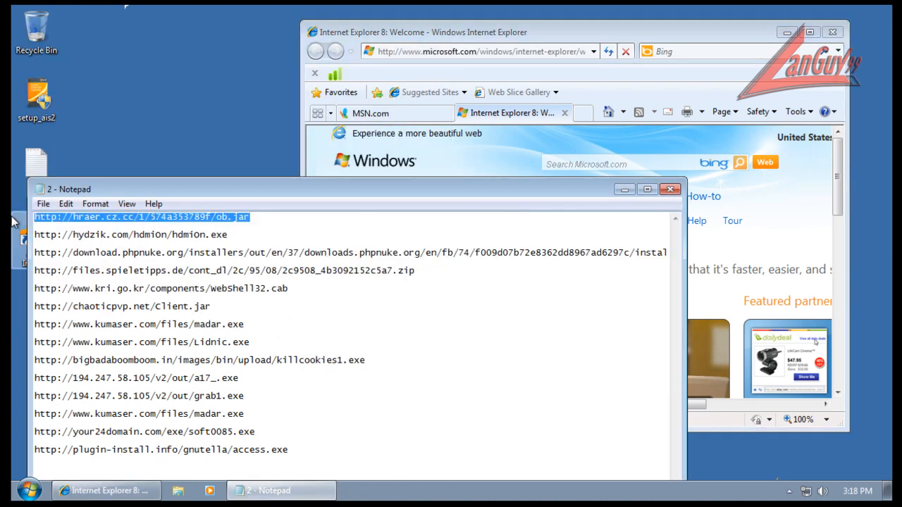
left_click(515, 112)
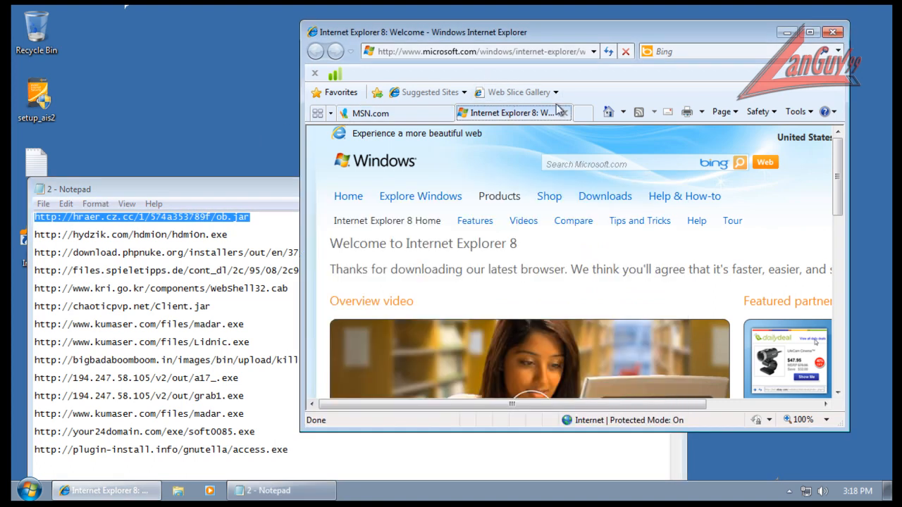
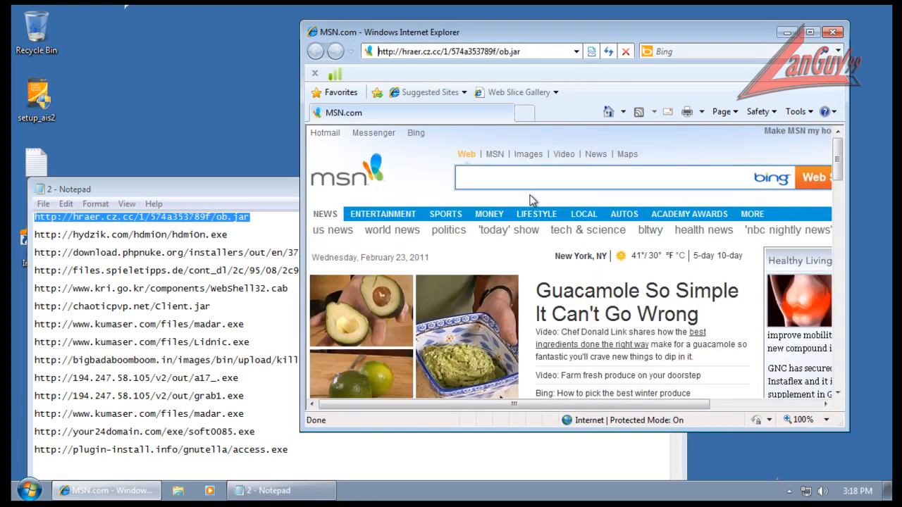
left_click(485, 258)
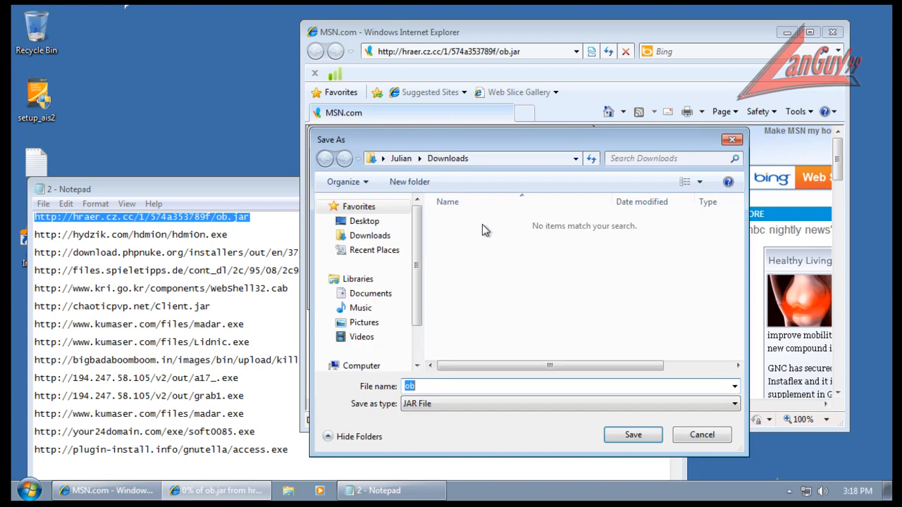
left_click(655, 439)
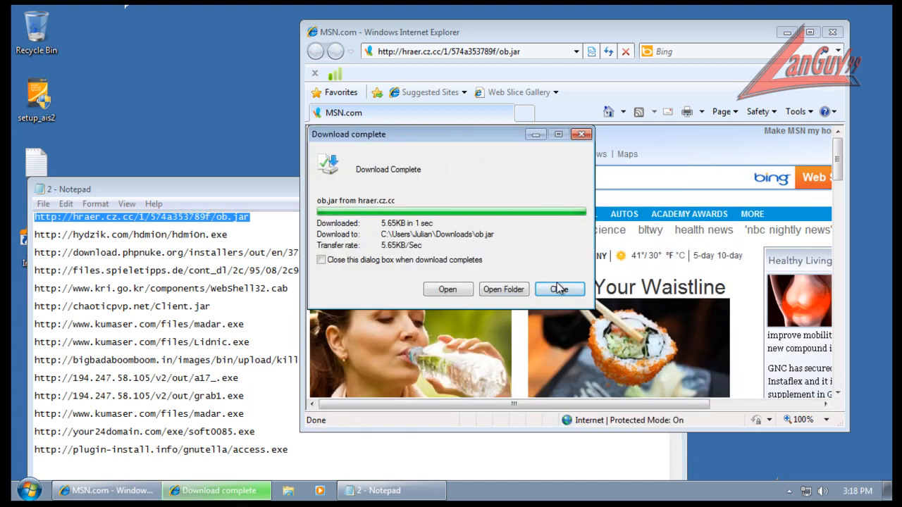
left_click(558, 289)
left_click(262, 243)
left_click_drag(34, 234, 236, 230)
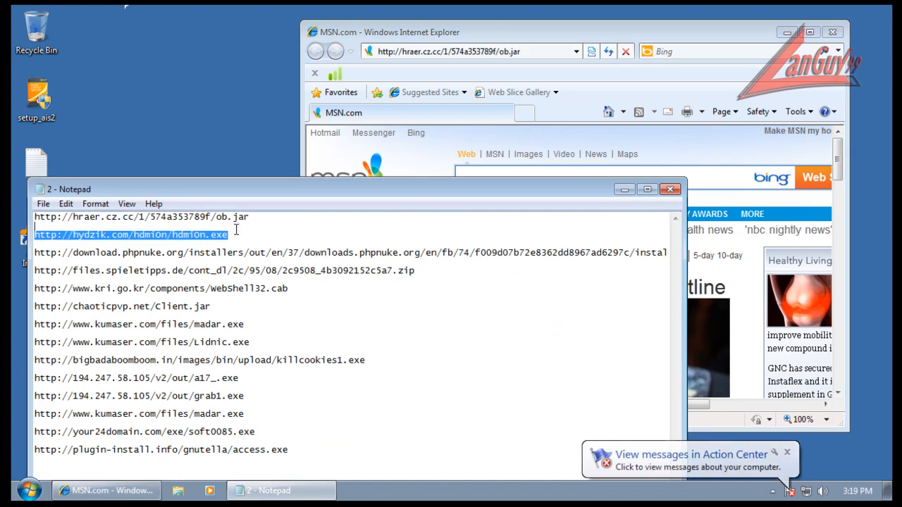
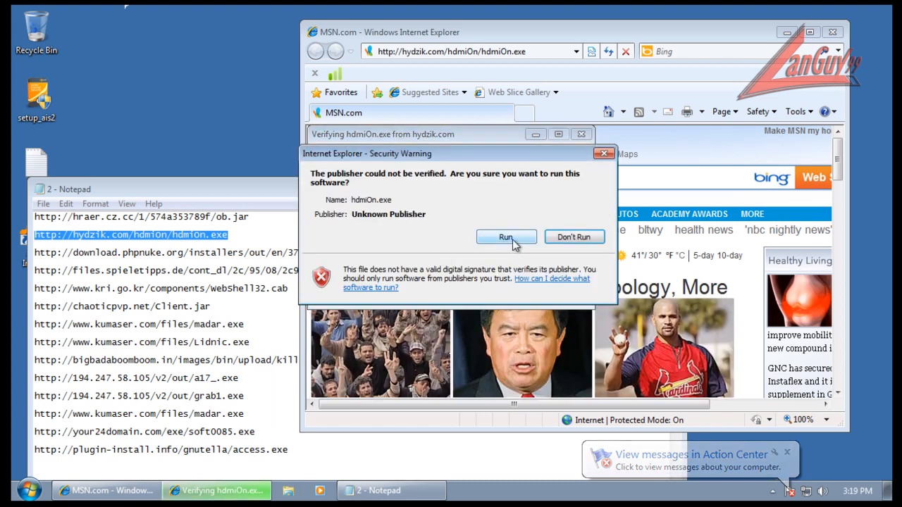
left_click(510, 239)
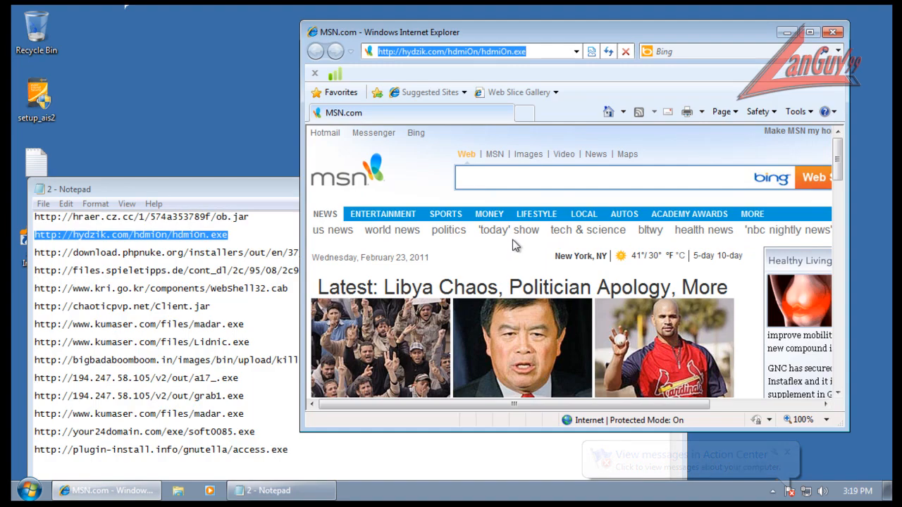
Step: Load the third listed URL, from download.phpnuke.org, in Internet Explorer, run installer_etrust_ez_antivirus_plus_spyware_2010_English.exe and allow it to make changes
left_click(283, 257)
double_click(647, 252)
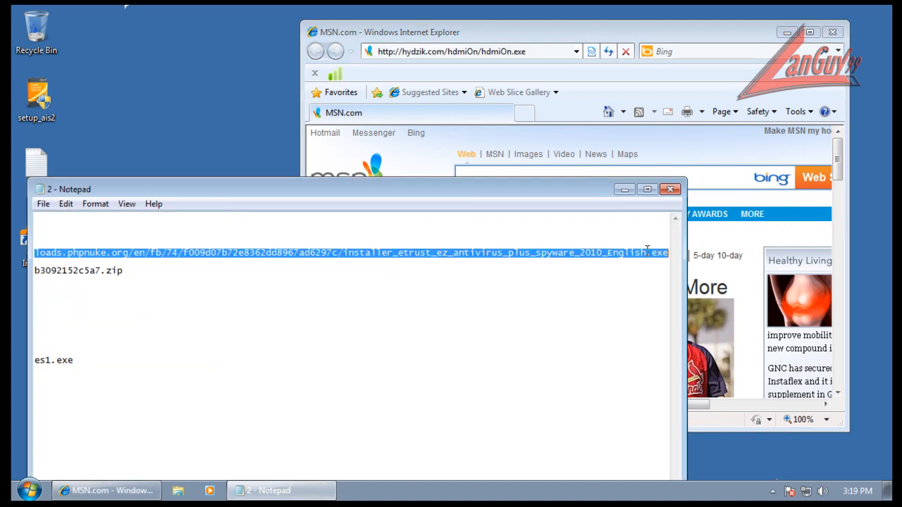
left_click(544, 53)
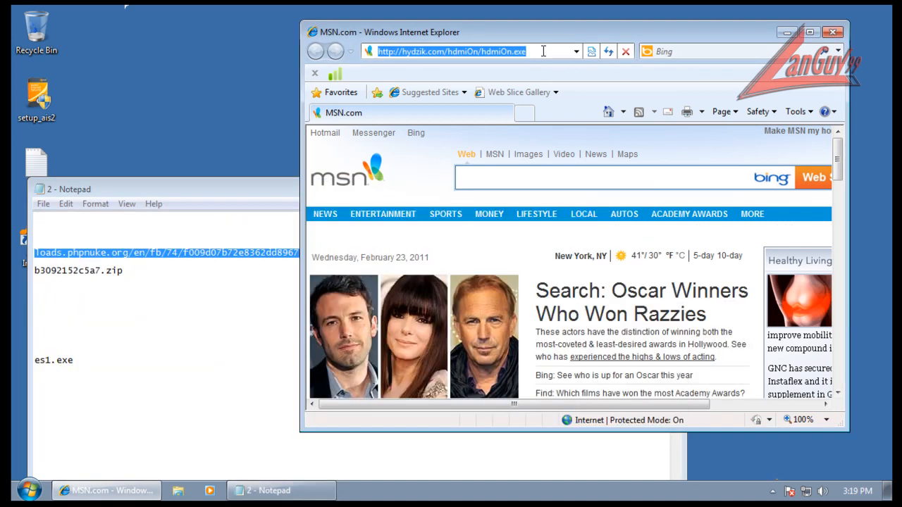
type("http://downloads.phpnuke.org/en/fb/74/f009d07b72e8362dd8967ad6297c/installer_etrust_ez_antivirus_plus_spyware_2010_English.exe")
key("Return")
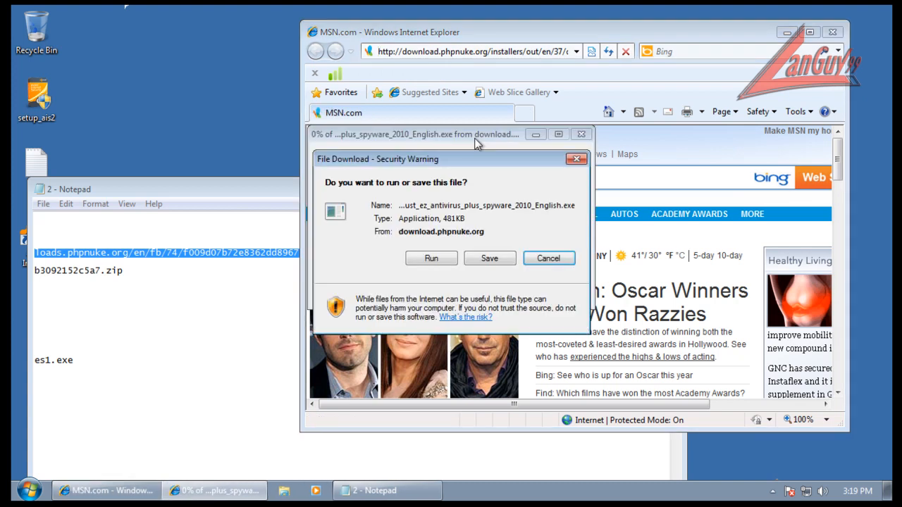
left_click(431, 258)
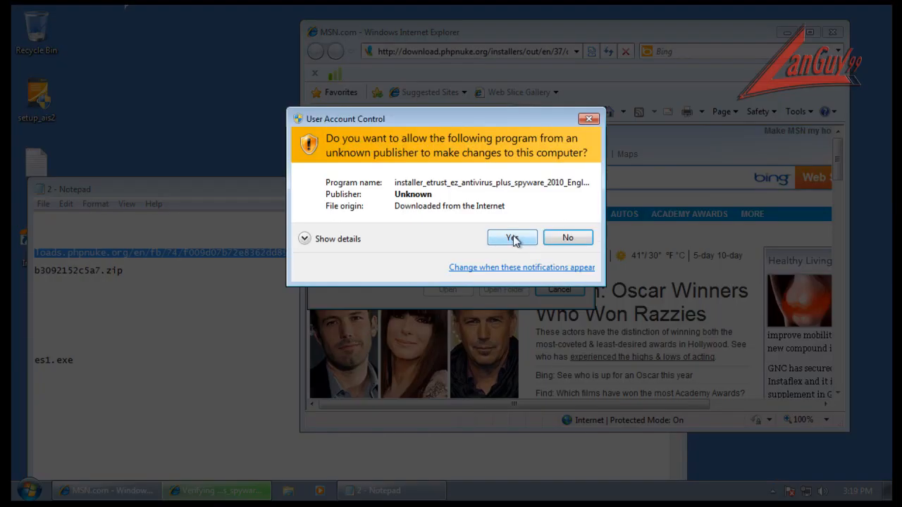
left_click(512, 239)
left_click(774, 491)
left_click(773, 492)
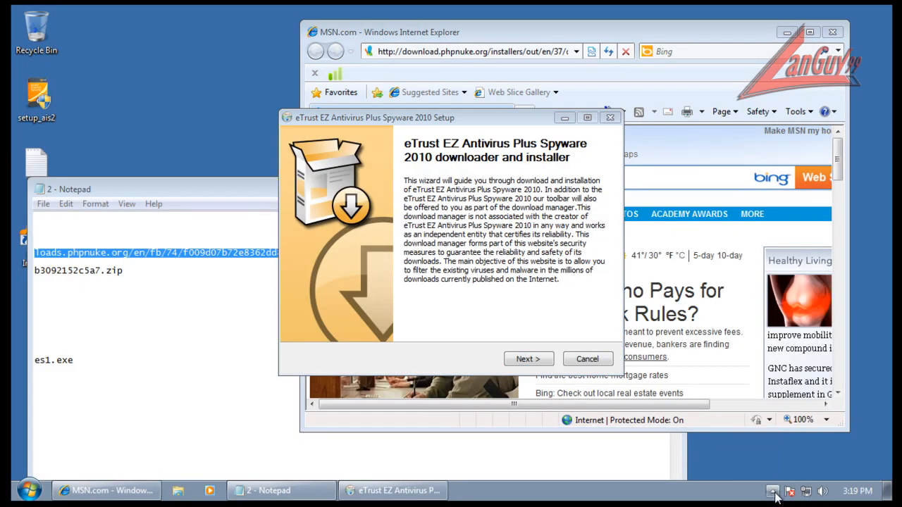
Step: Start the eTrust EZ Antivirus Plus Spyware 2010 installation with the Php Nuke toolbar and default search, but without changing the homepage
left_click(527, 360)
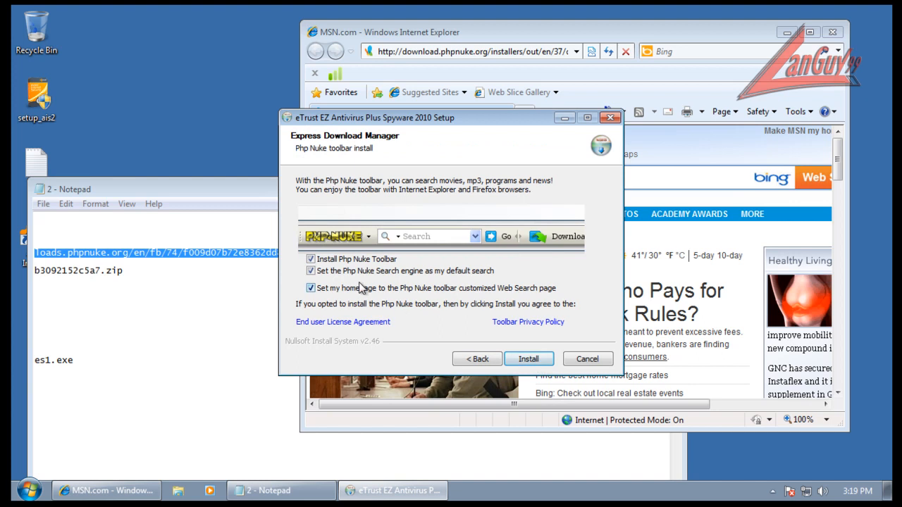
left_click(512, 289)
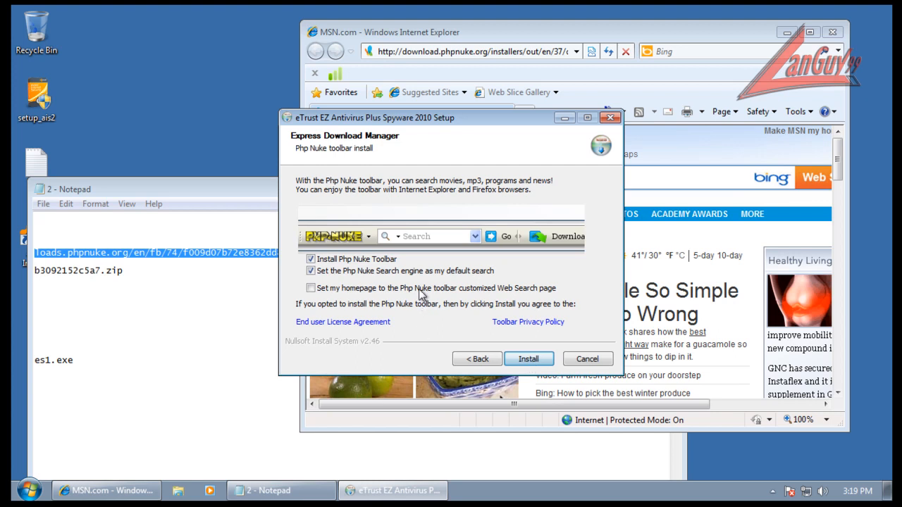
key("Return")
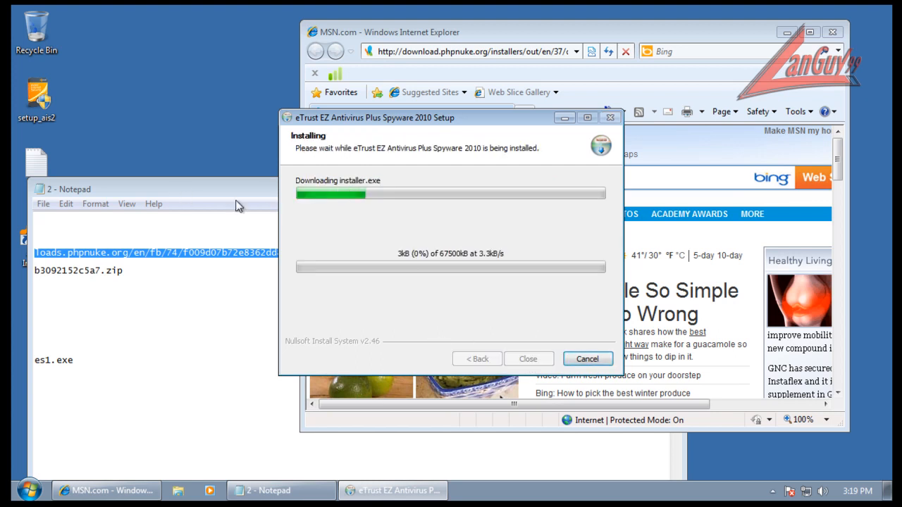
Step: Bring the Notepad URL list to the front, move its window up and return the view to the beginning of the lines
left_click(221, 187)
left_click(497, 127)
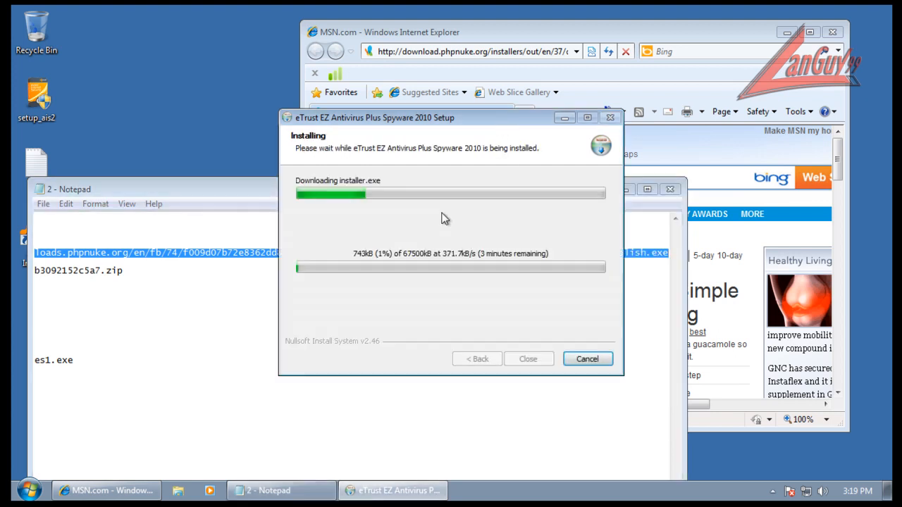
key("alt+Tab")
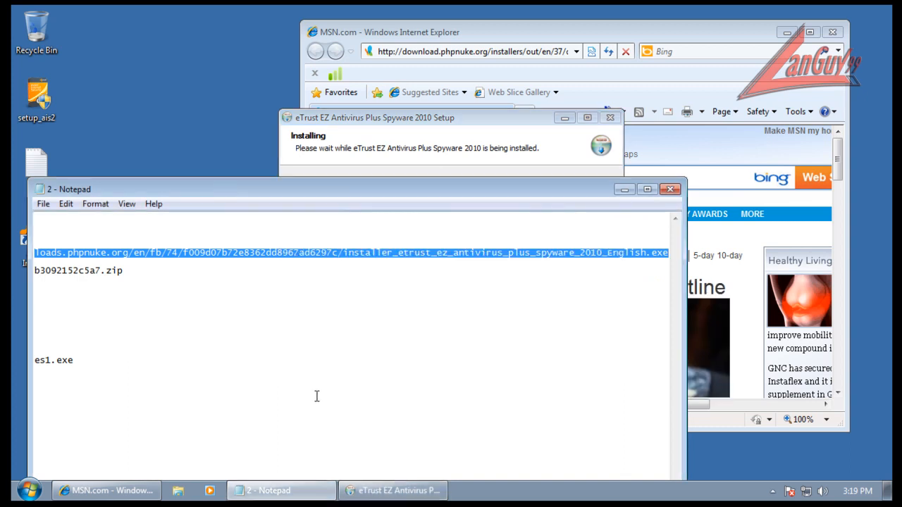
left_click_drag(337, 189, 355, 164)
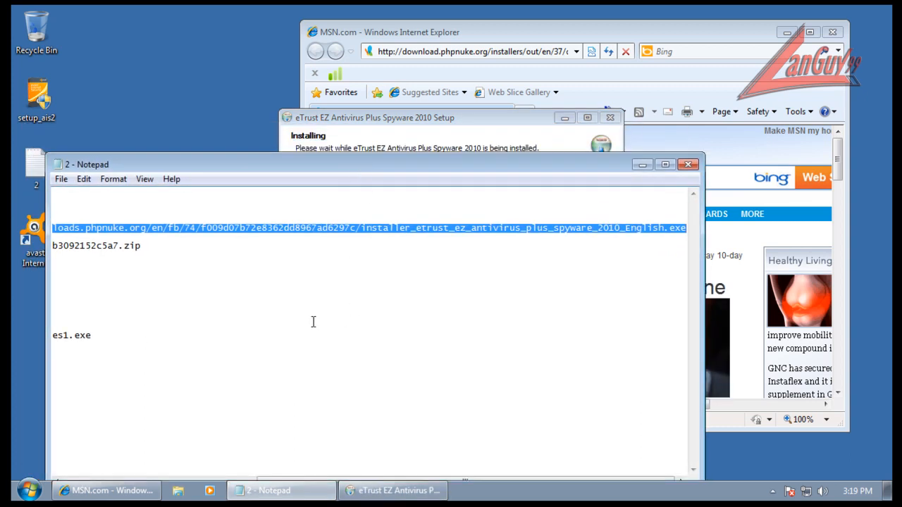
left_click_drag(295, 165, 307, 147)
left_click_drag(350, 462, 105, 461)
left_click(448, 227)
key("shift+Home")
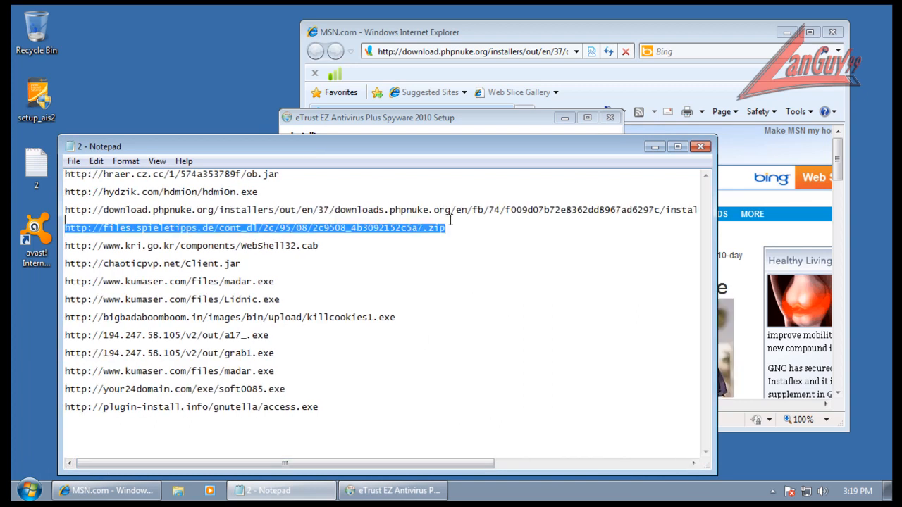
left_click(525, 51)
key("ctrl+v")
key("Return")
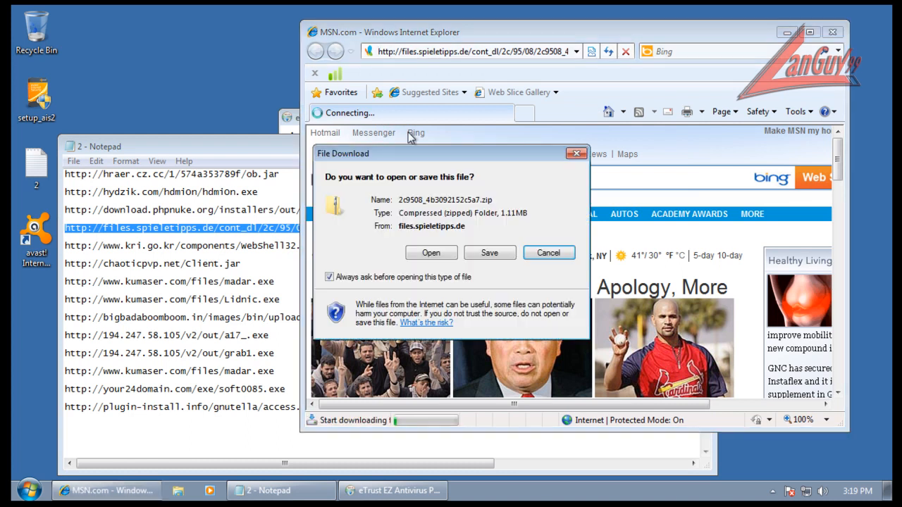
left_click(429, 253)
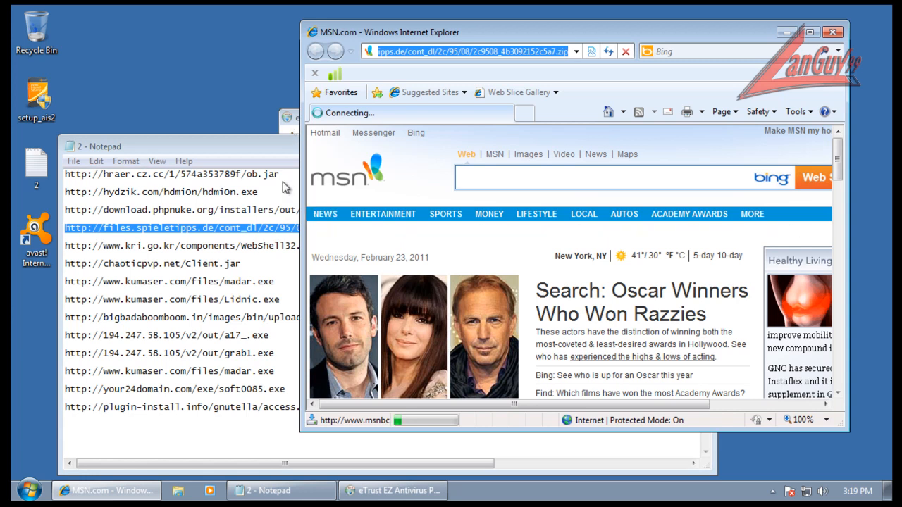
left_click(262, 241)
left_click(322, 246)
key("shift+Home")
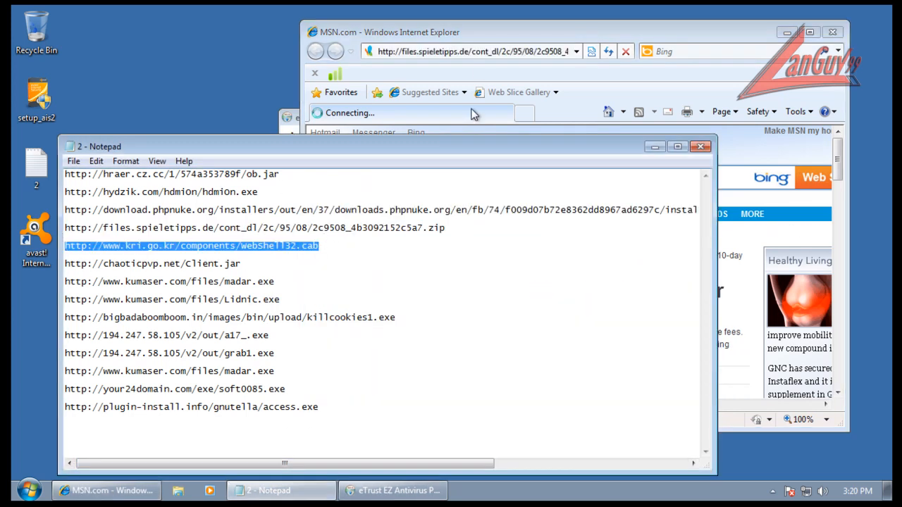
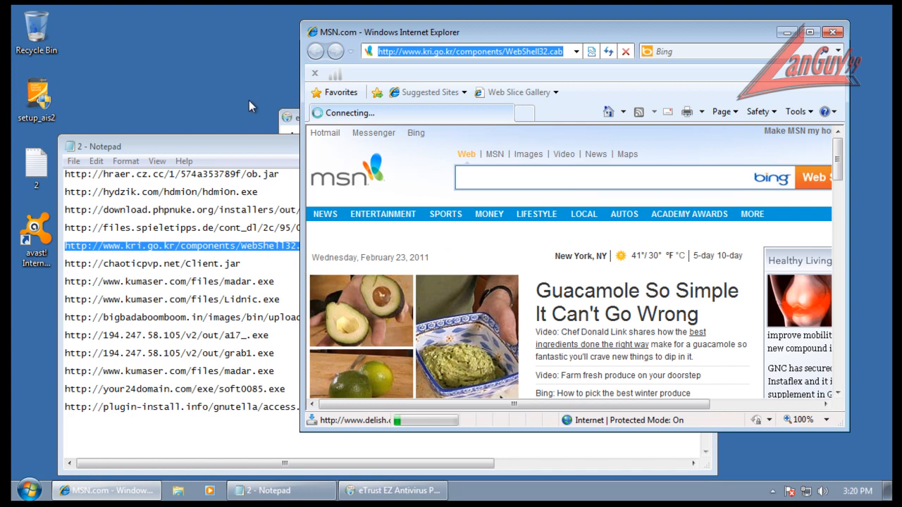
Step: Move the eTrust setup window aside, start the Internet Security Suite's standard installation and cancel it at the licence agreement
left_click_drag(338, 125, 284, 73)
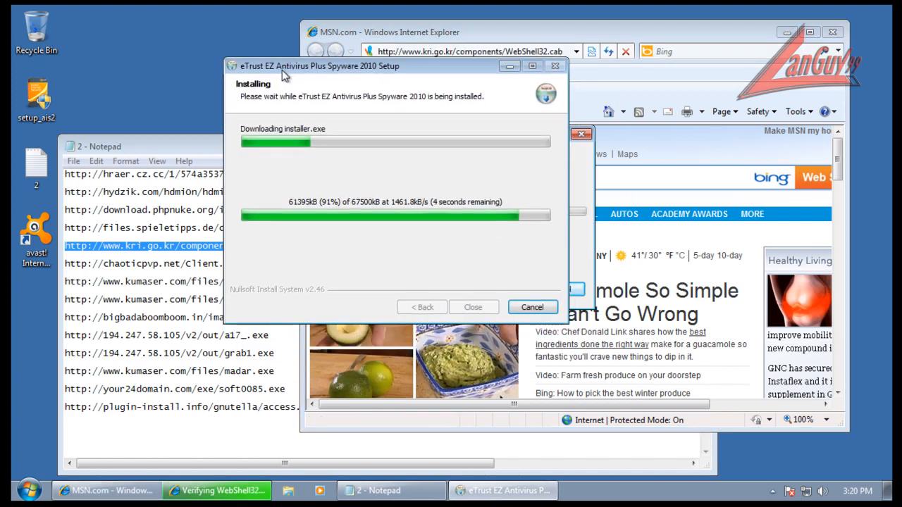
left_click(530, 320)
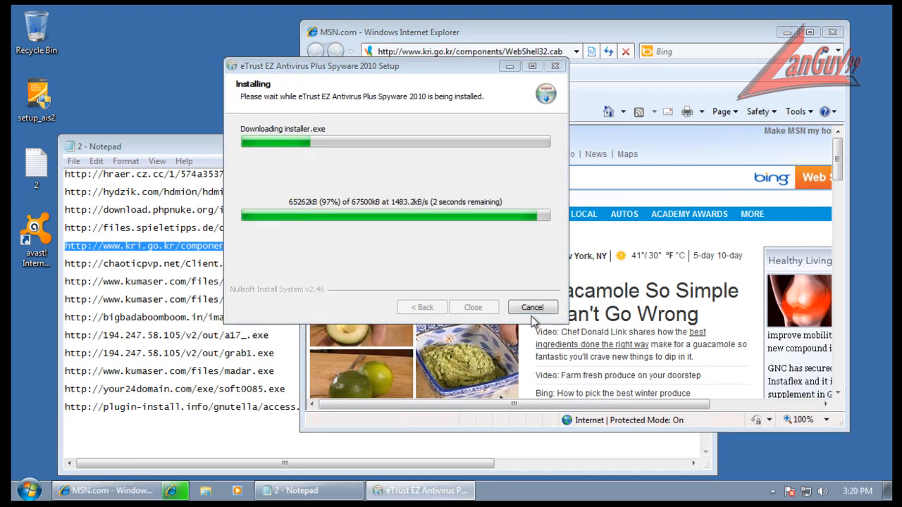
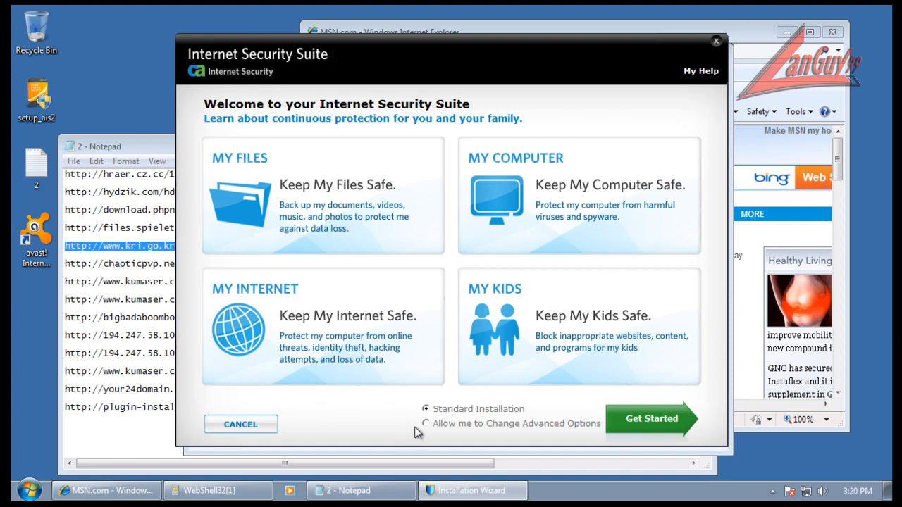
left_click(671, 421)
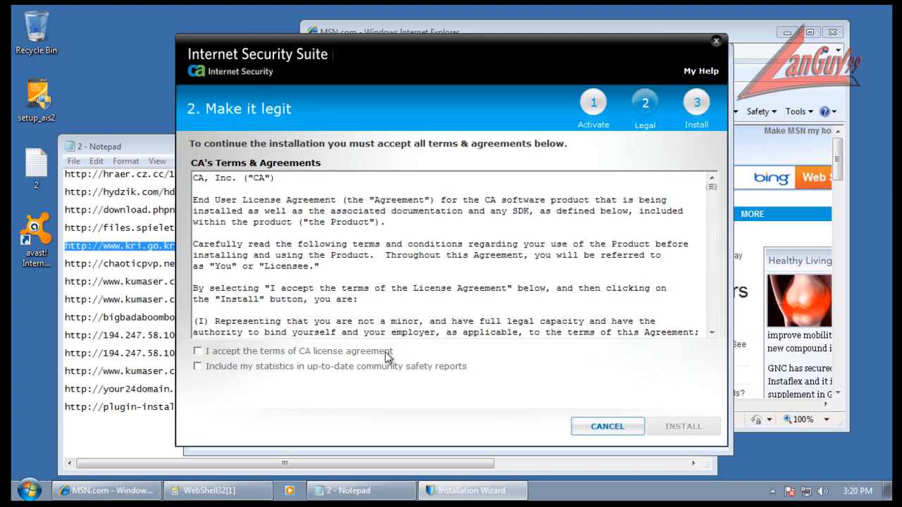
left_click(629, 427)
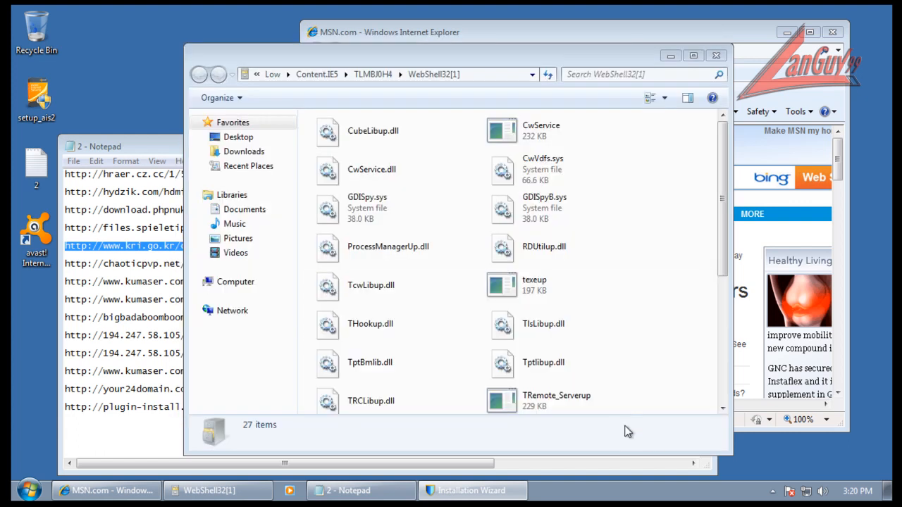
Step: Look through the files in the WebShell32 cabinet and create a new folder on the desktop
left_click_drag(719, 202, 715, 334)
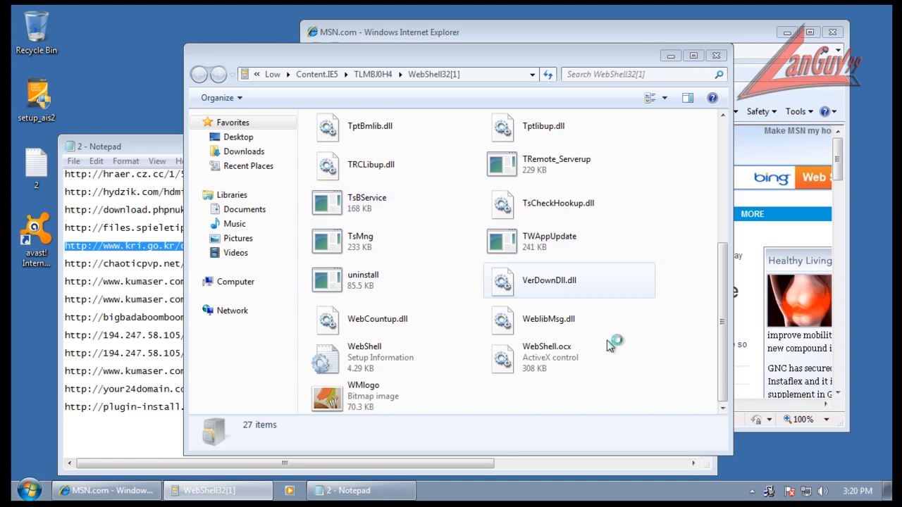
right_click(105, 60)
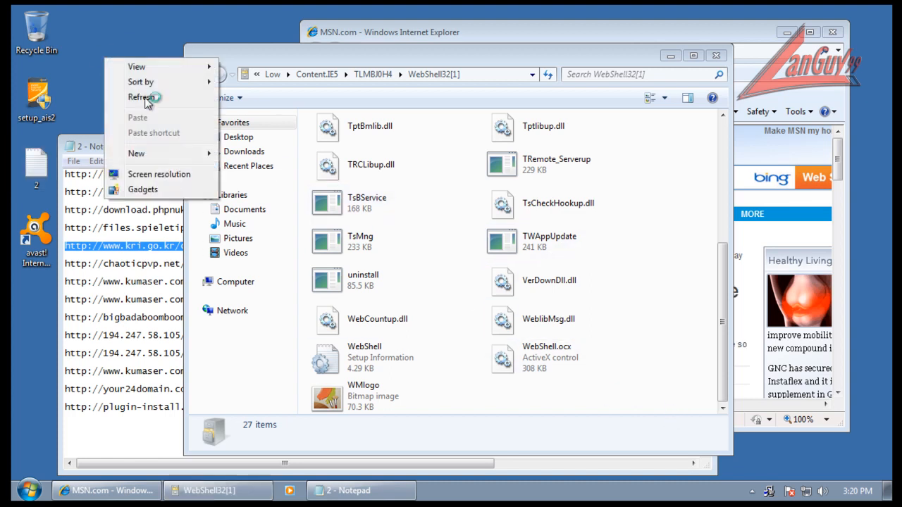
mouse_move(167, 154)
left_click(245, 160)
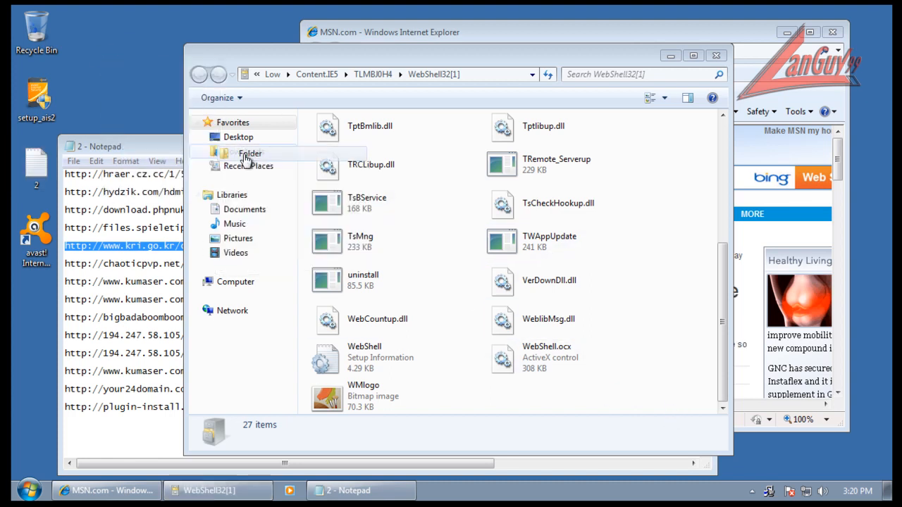
Step: Copy all files from the WebShell32 cabinet into the desktop's New folder, approving the save of each file
left_click_drag(663, 407, 604, 373)
scroll(682, 413, "down", 3)
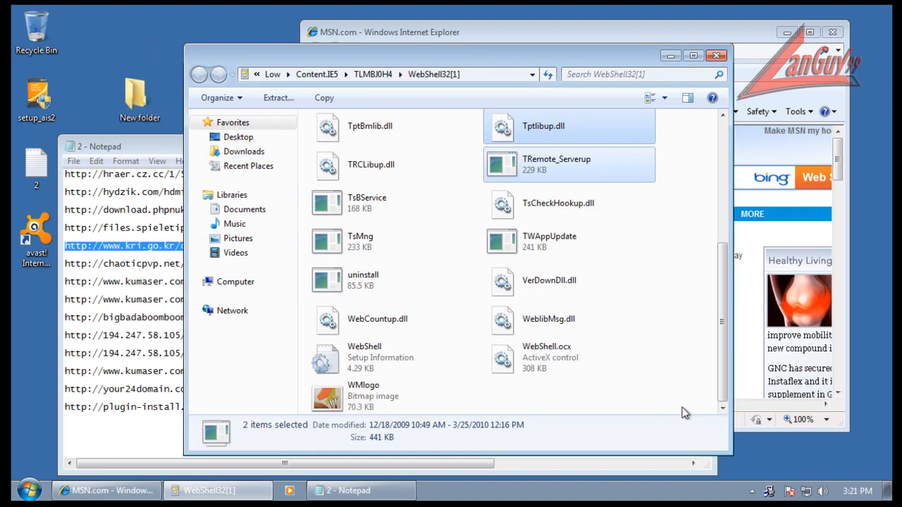
left_click_drag(695, 411, 206, 53)
left_click_drag(373, 127, 133, 100)
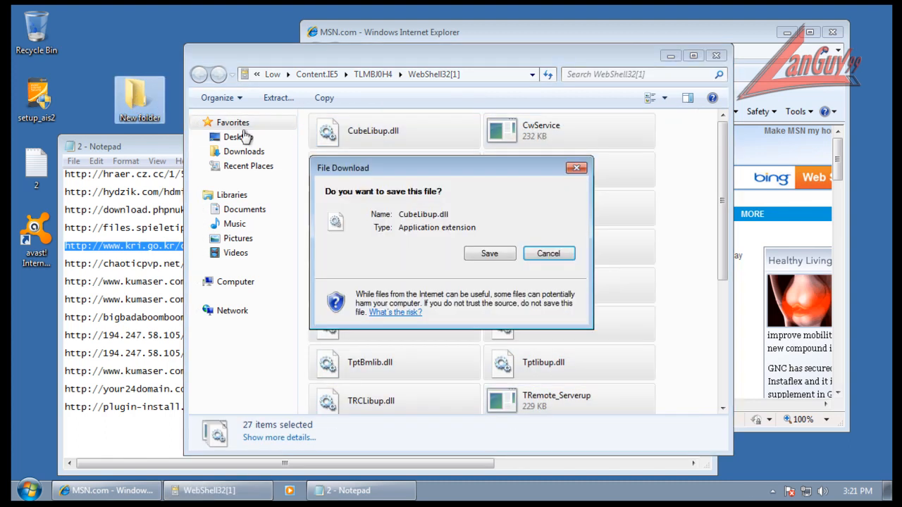
left_click(489, 253)
left_click(490, 253)
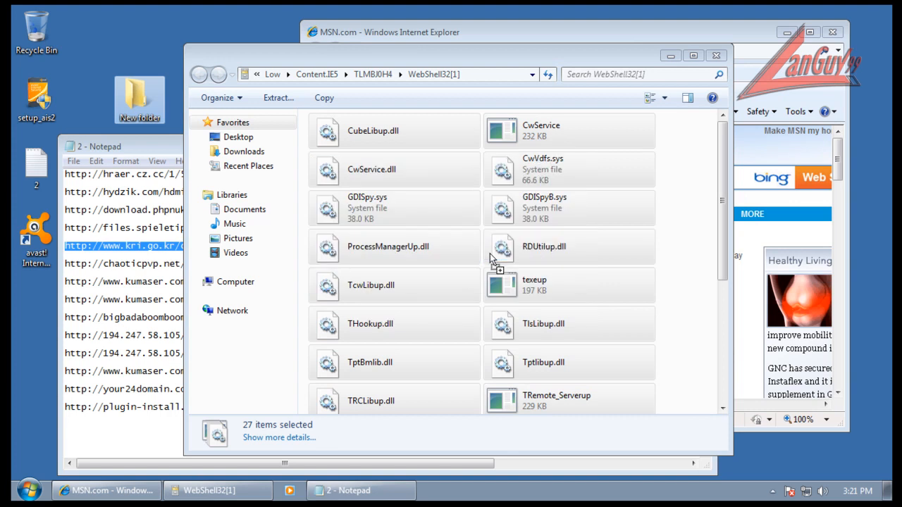
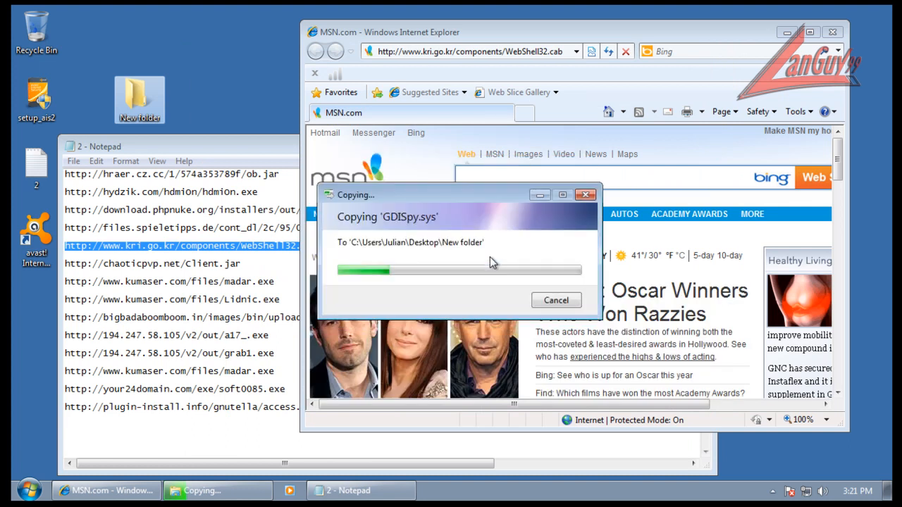
left_click(489, 255)
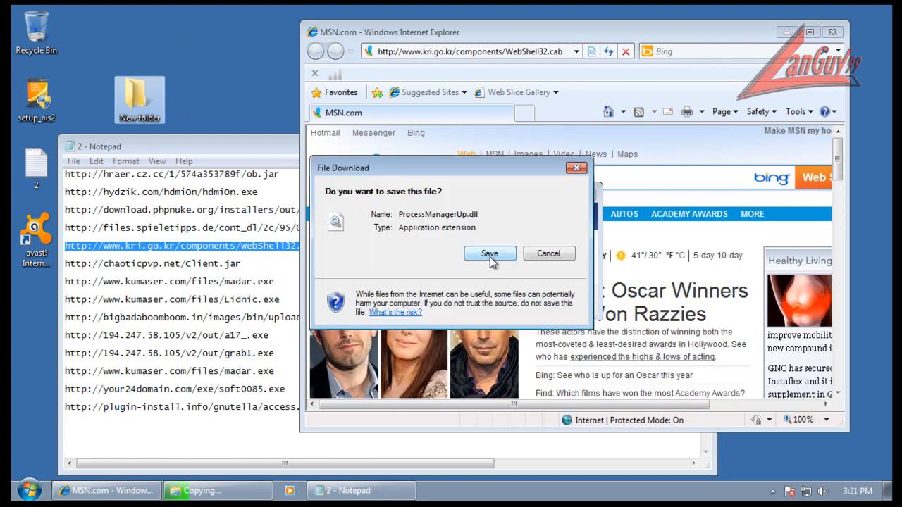
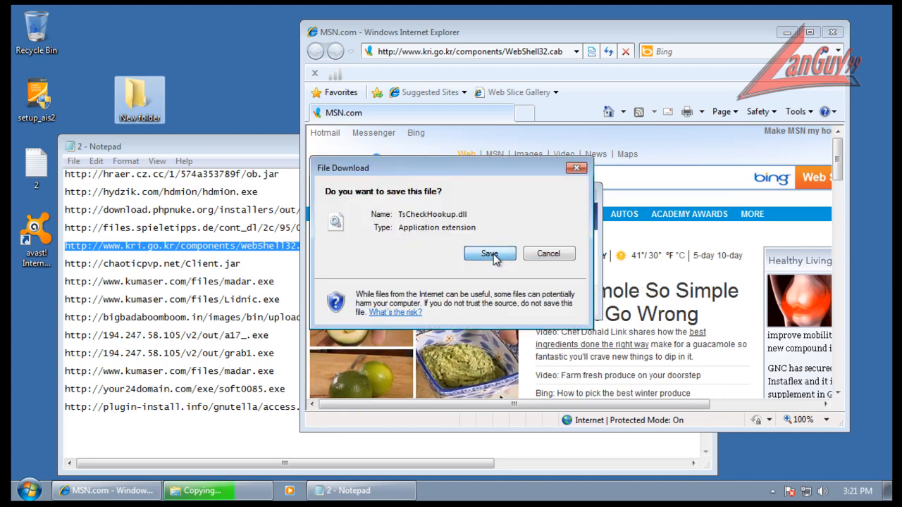
left_click(491, 254)
left_click(491, 254)
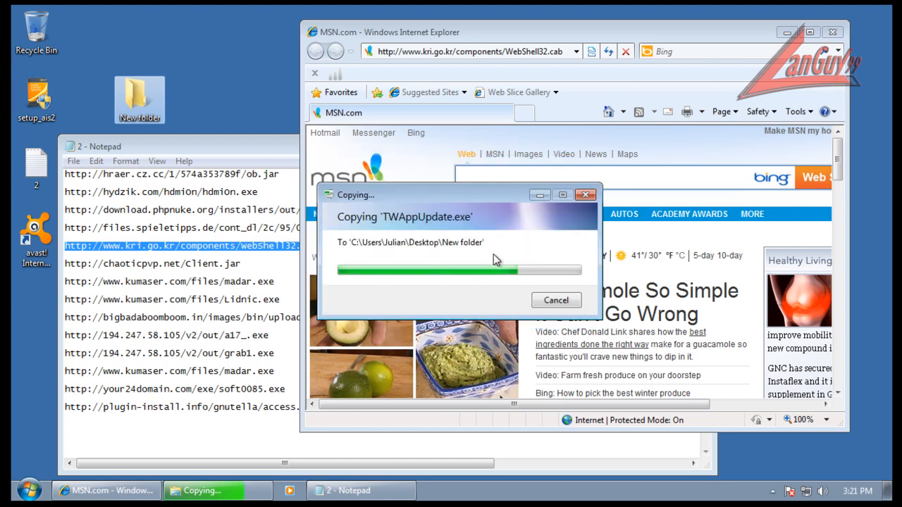
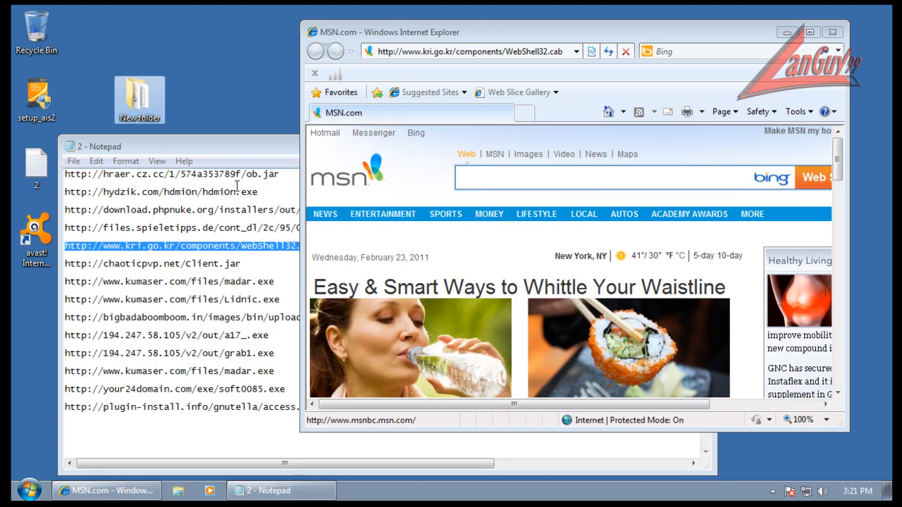
left_click(259, 264)
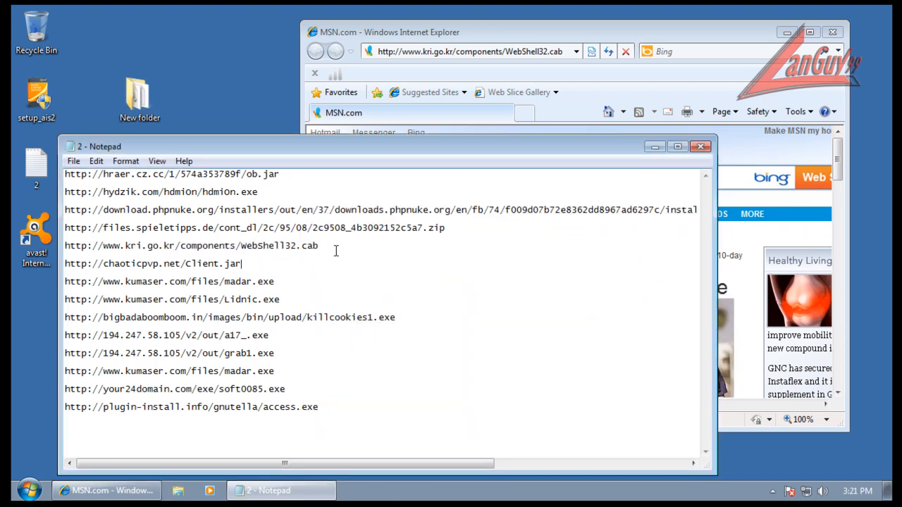
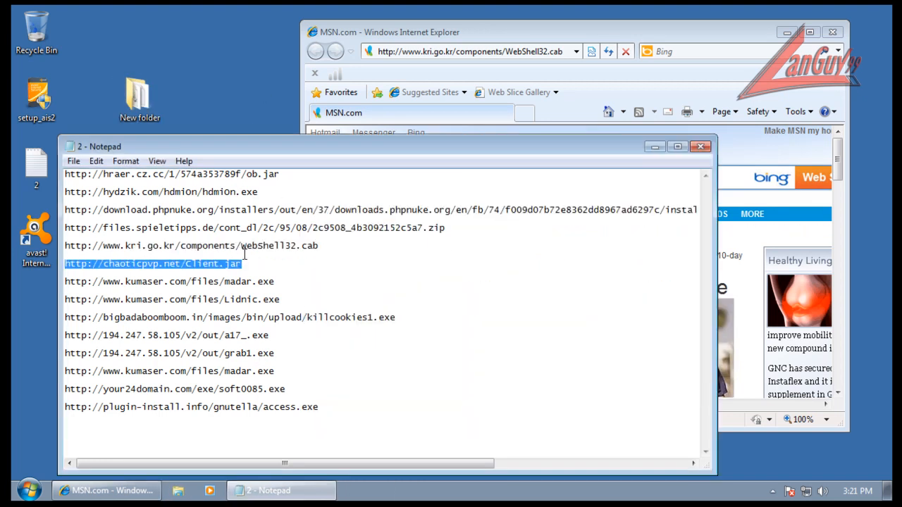
left_click(450, 37)
triple_click(454, 52)
type("http://chaoticpvp.net/Client.jar")
key("Return")
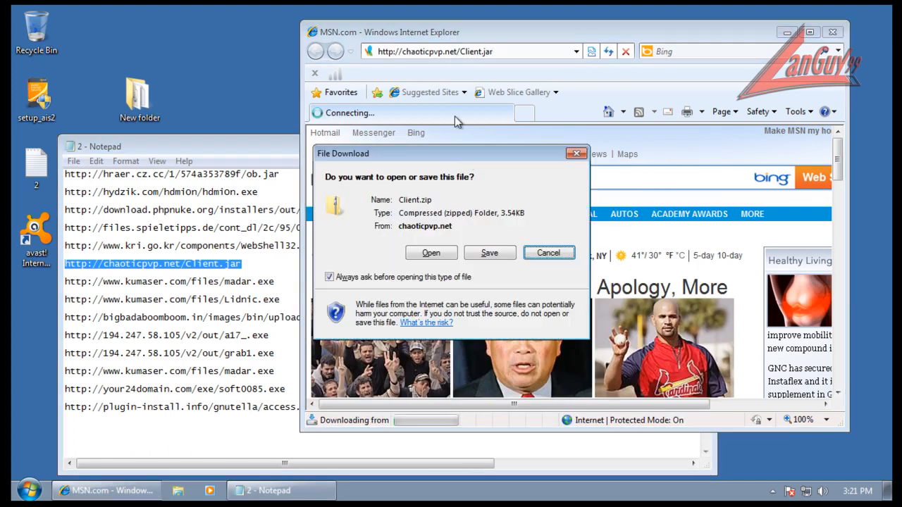
left_click(446, 259)
left_click(525, 317)
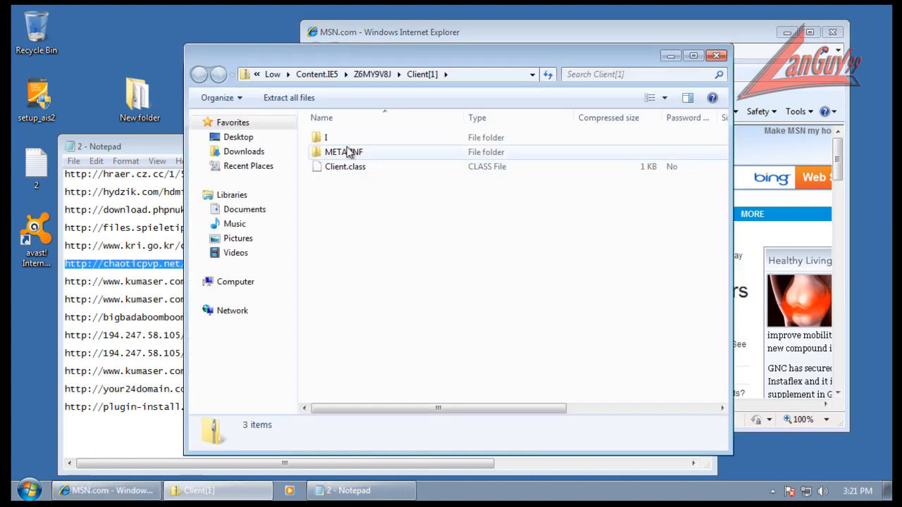
Step: Check the archive's META-INF and I folders and copy both folders and Client.class to the desktop, accepting the security warning
double_click(350, 153)
key("BackSpace")
double_click(337, 138)
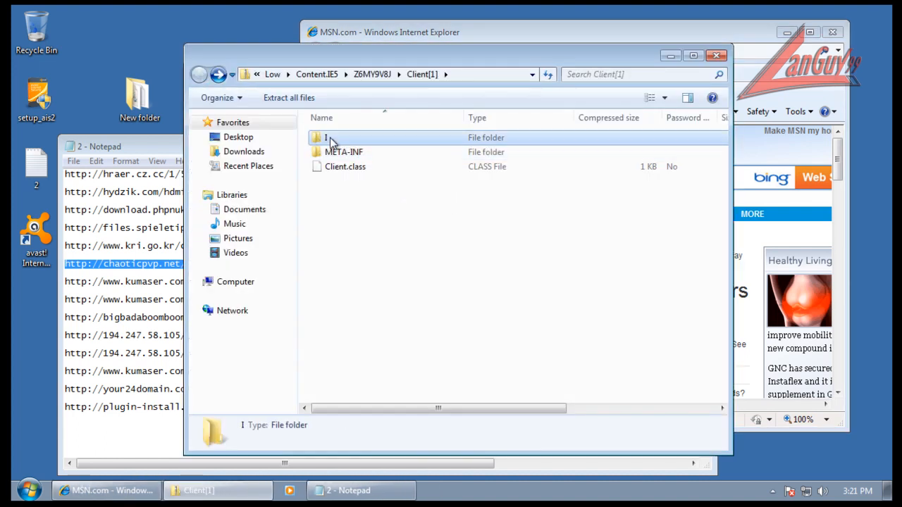
key("BackSpace")
left_click_drag(416, 221, 306, 121)
left_click_drag(332, 144, 111, 46)
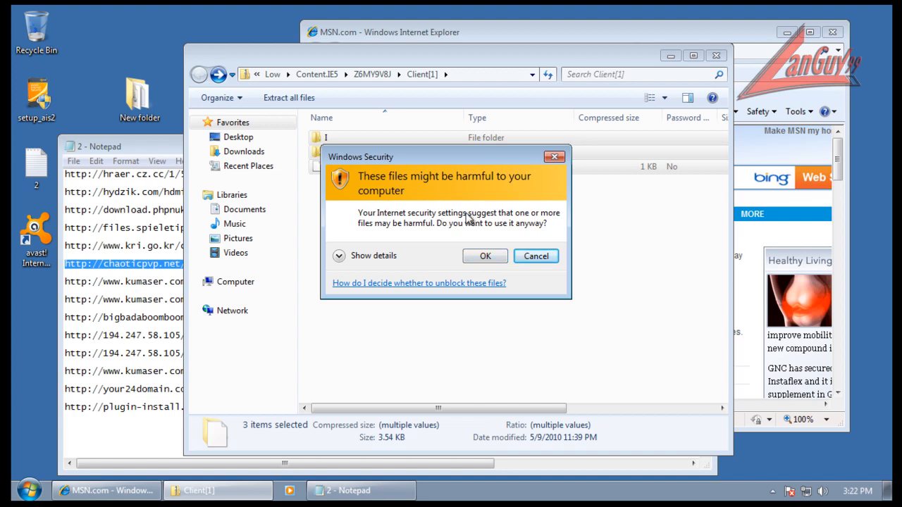
left_click(389, 257)
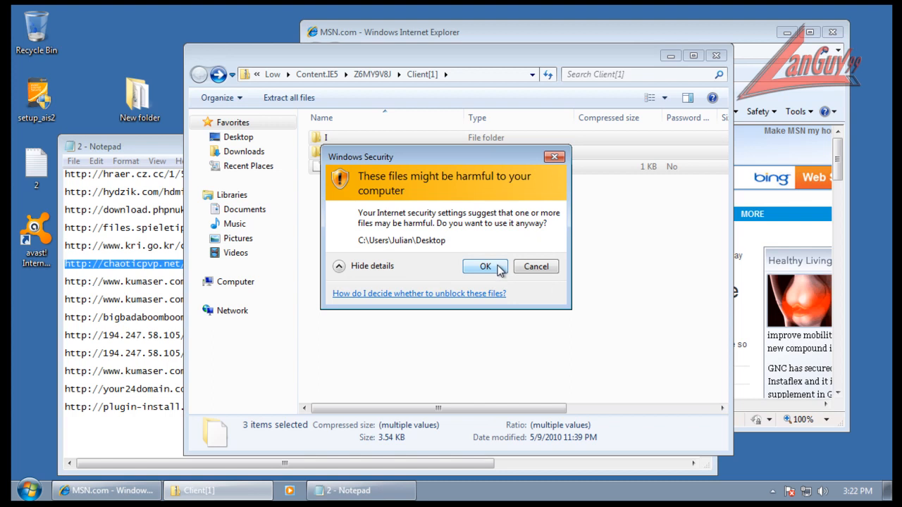
left_click(486, 267)
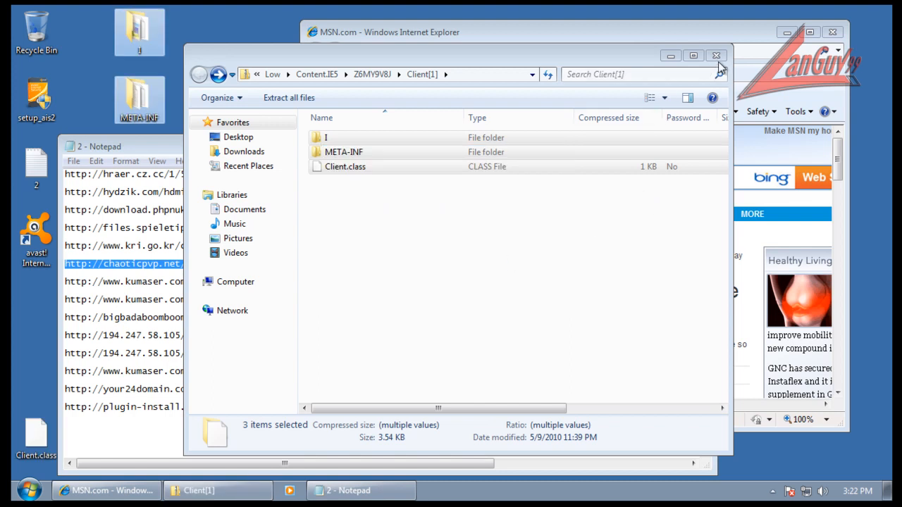
left_click(716, 55)
key("Return")
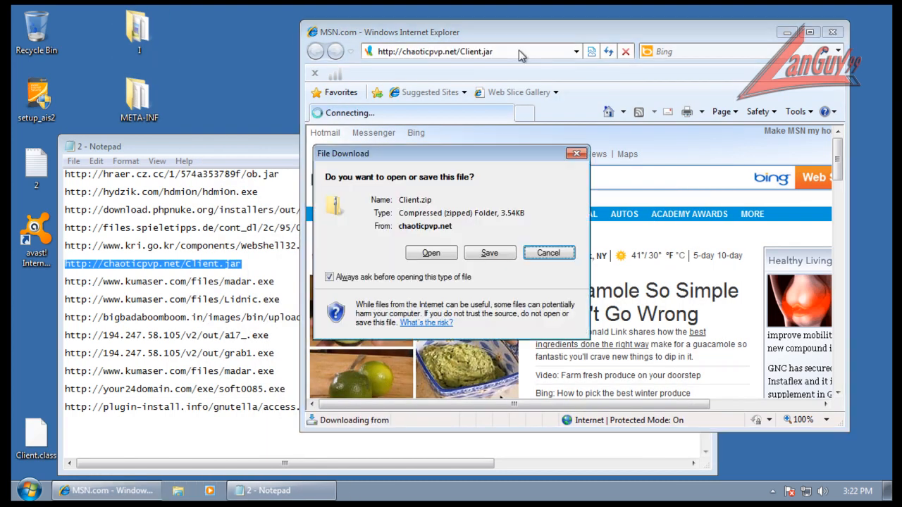
left_click(548, 253)
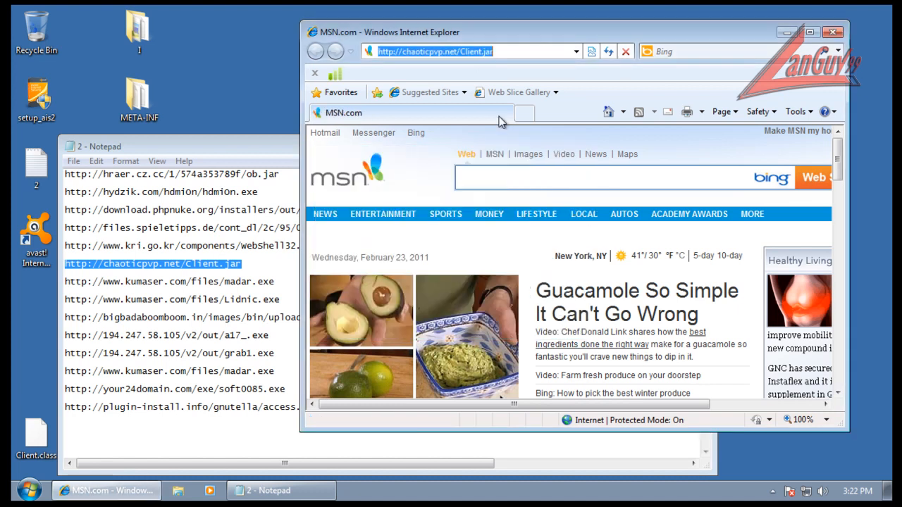
left_click(296, 281)
key("shift+Home")
key("ctrl+c")
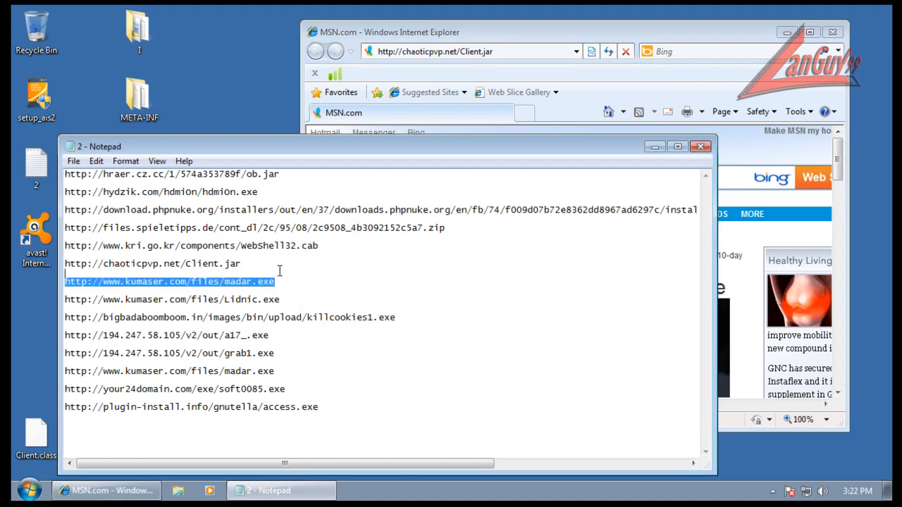
left_click(501, 49)
key("ctrl+v")
key("Return")
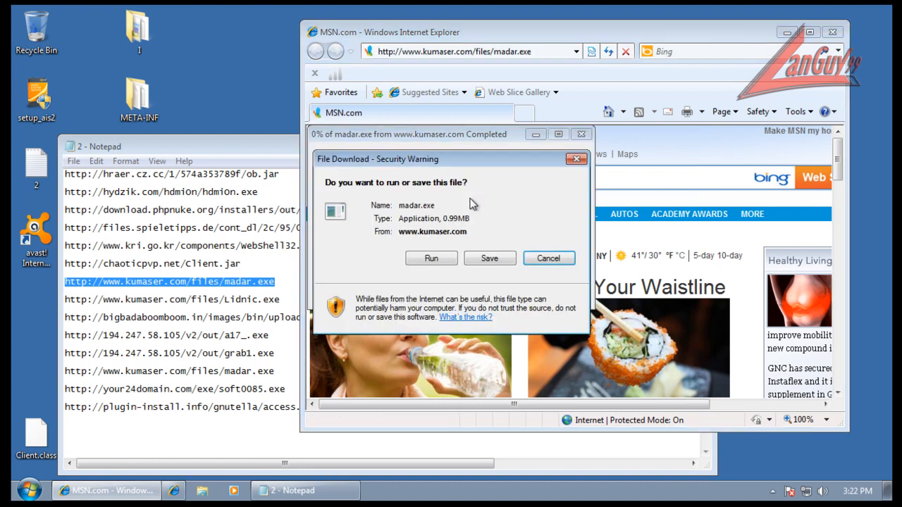
Step: Run madar.exe from the download prompt and choose to open it in the avast! sandbox at both security recommendations
left_click(429, 262)
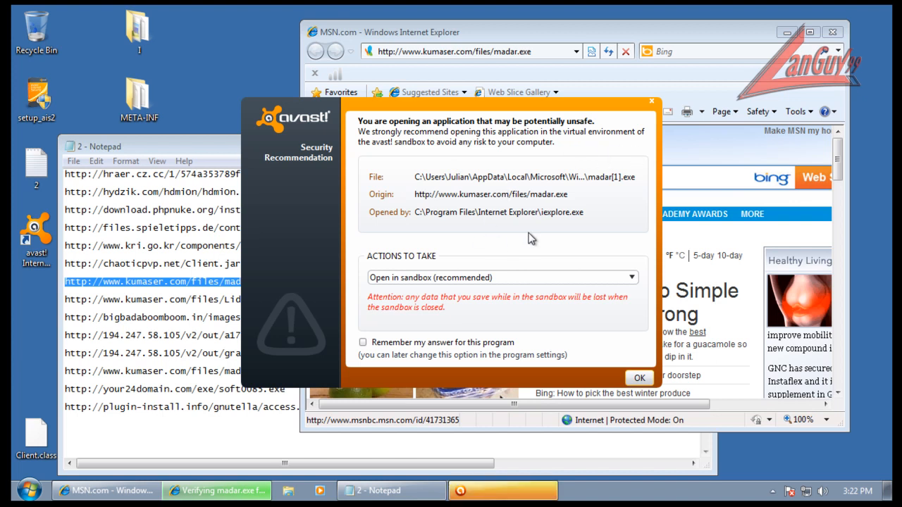
left_click(640, 379)
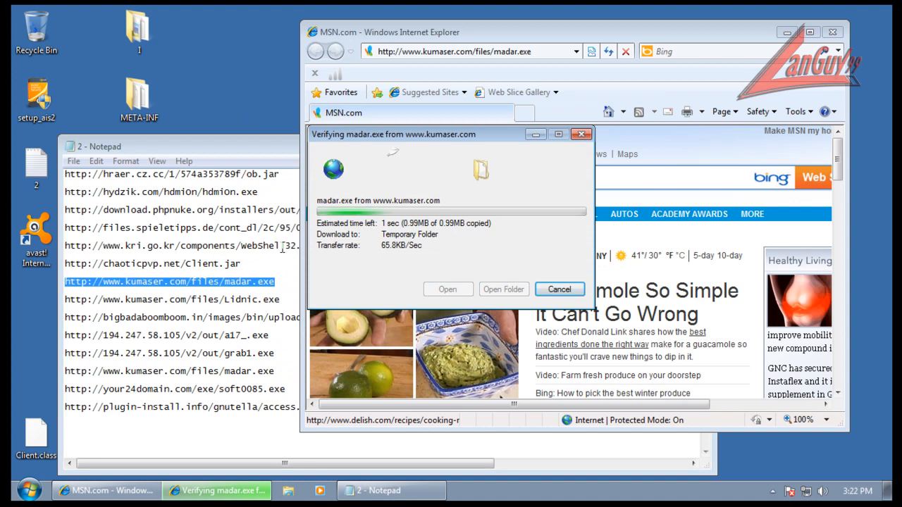
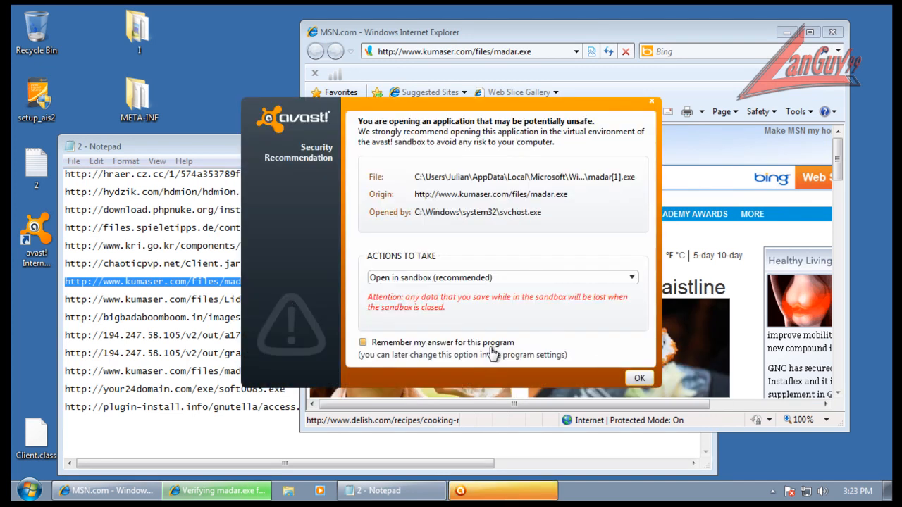
left_click(630, 380)
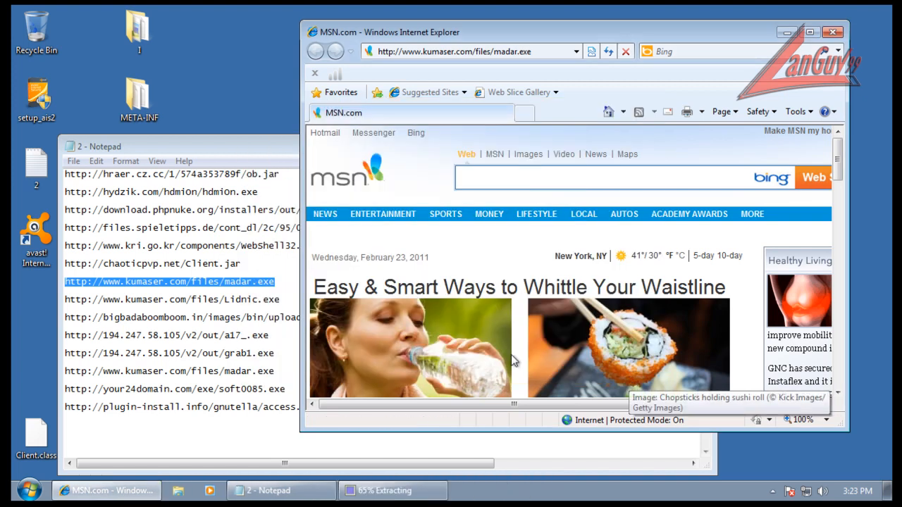
double_click(280, 293)
key("ctrl+c")
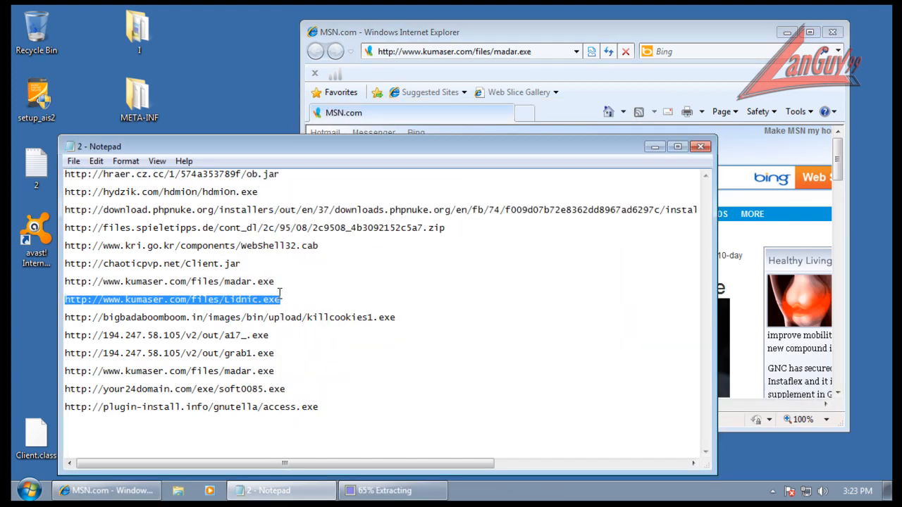
left_click(457, 51)
key("ctrl+v")
key("Return")
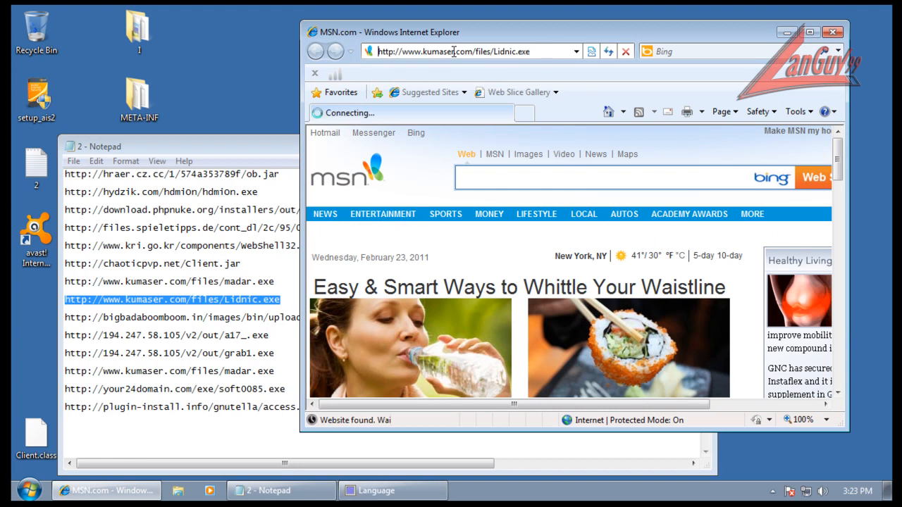
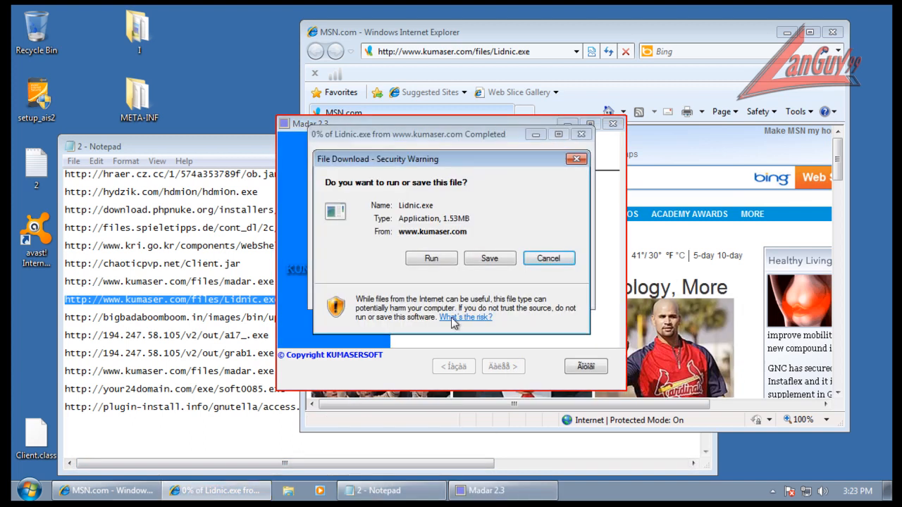
left_click(417, 259)
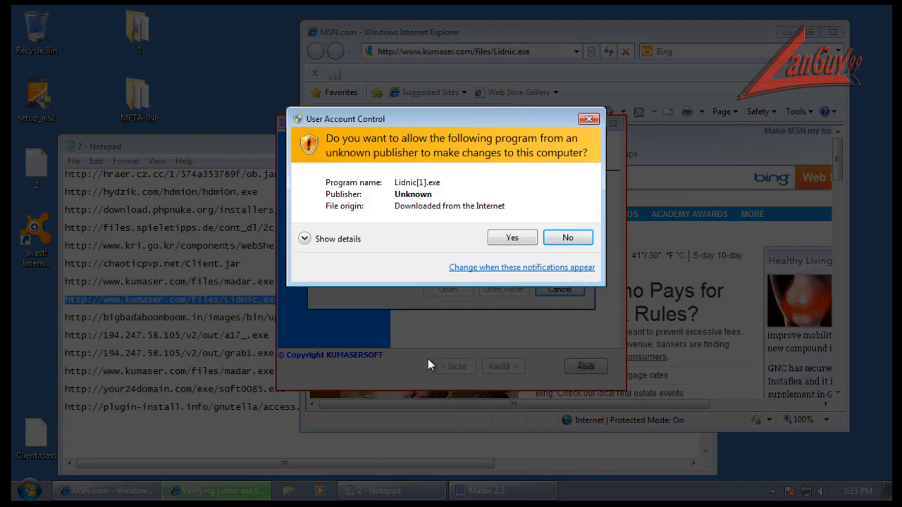
left_click(512, 238)
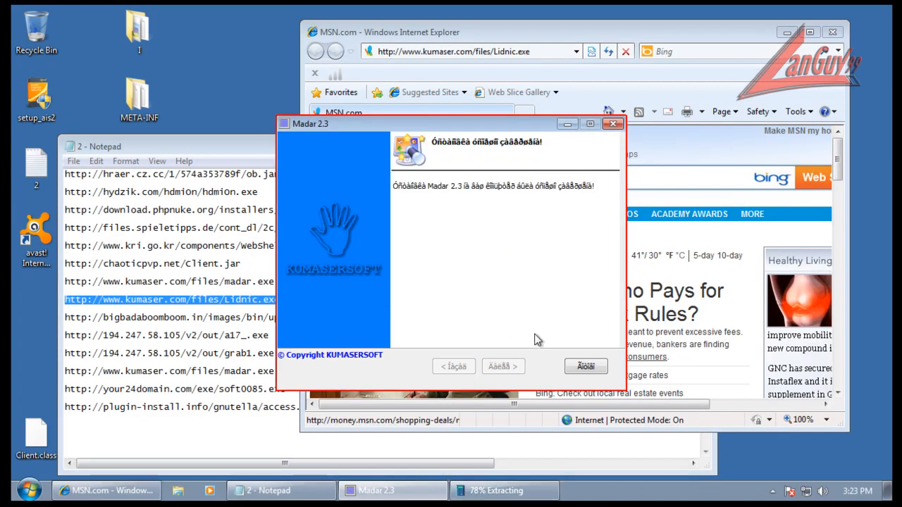
Step: Close the finished Madar 2.3 setup and install Lidnic 11.03 through its setup wizard in Russian
left_click(587, 372)
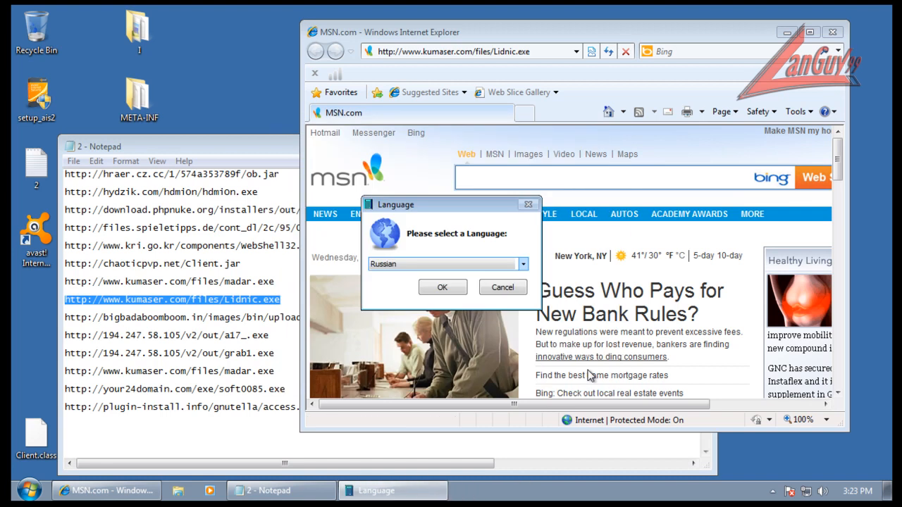
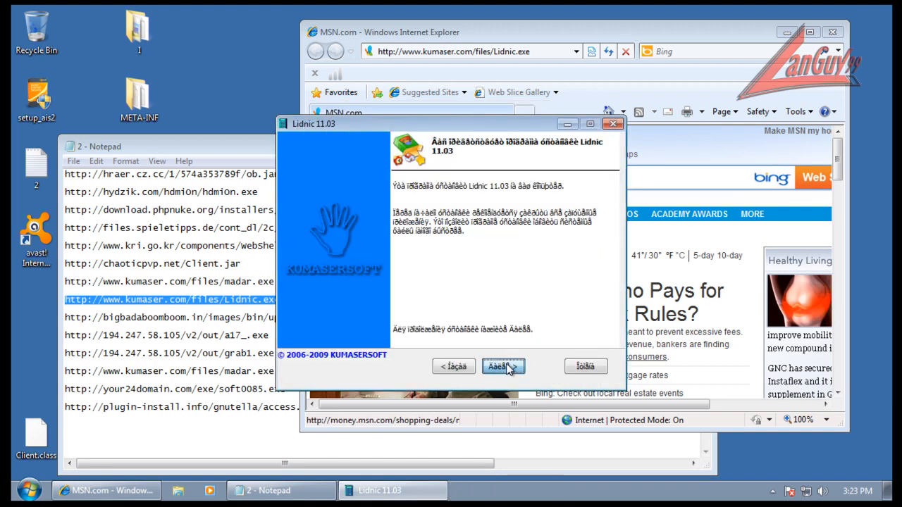
left_click(503, 366)
left_click(503, 366)
left_click(504, 367)
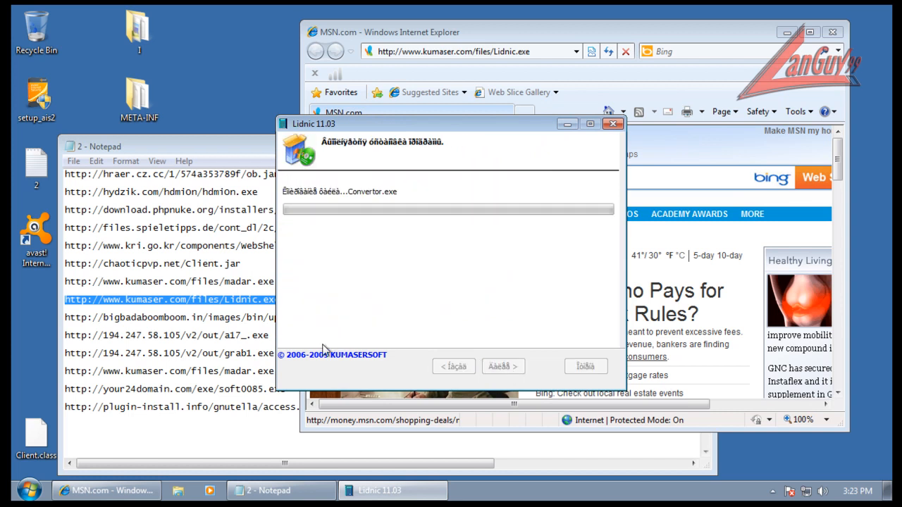
left_click(220, 324)
key("Home")
key("shift+End")
key("ctrl+c")
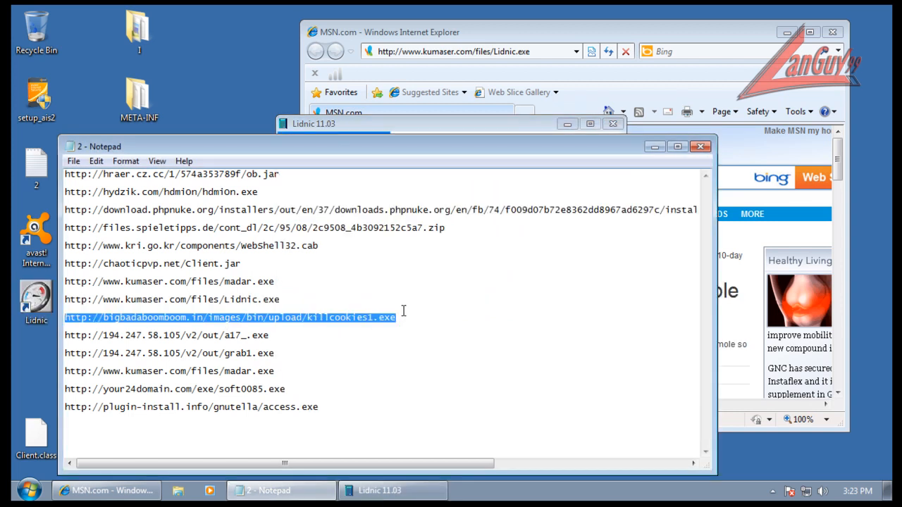
left_click(447, 126)
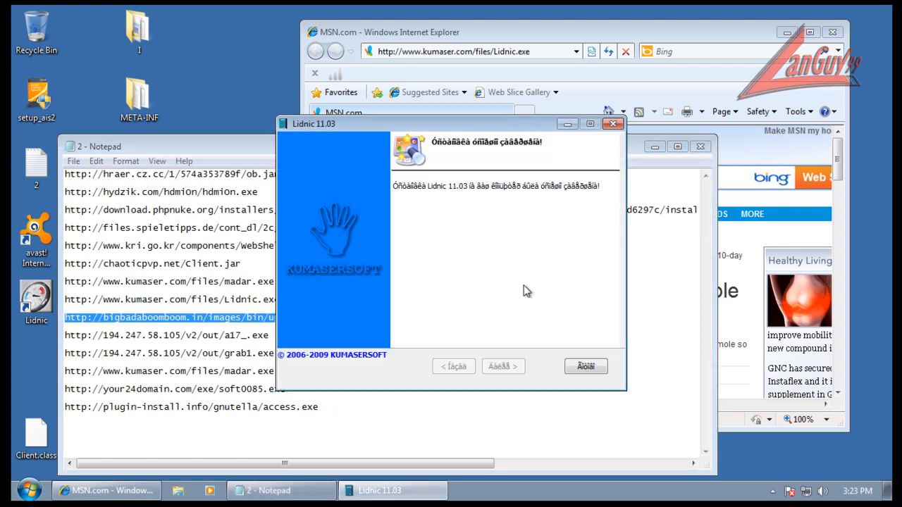
left_click(585, 366)
left_click(540, 51)
key("ctrl+v")
key("Return")
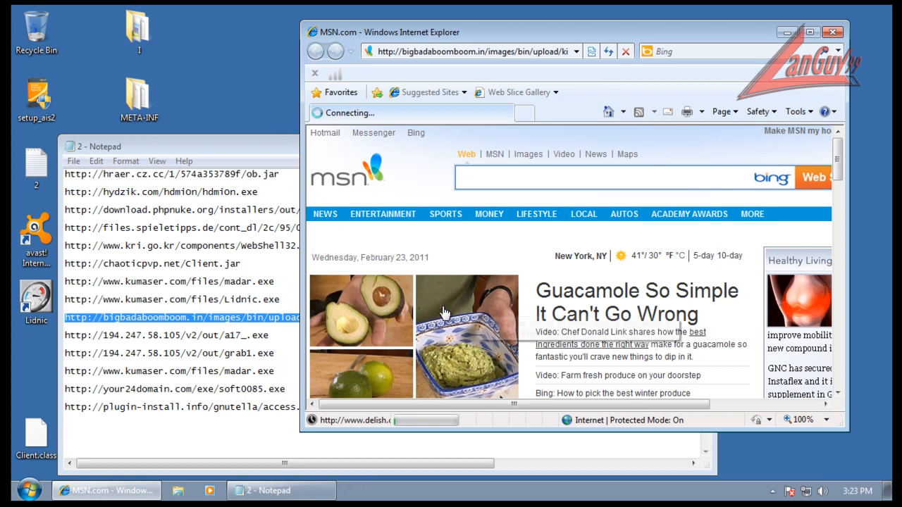
left_click(275, 336)
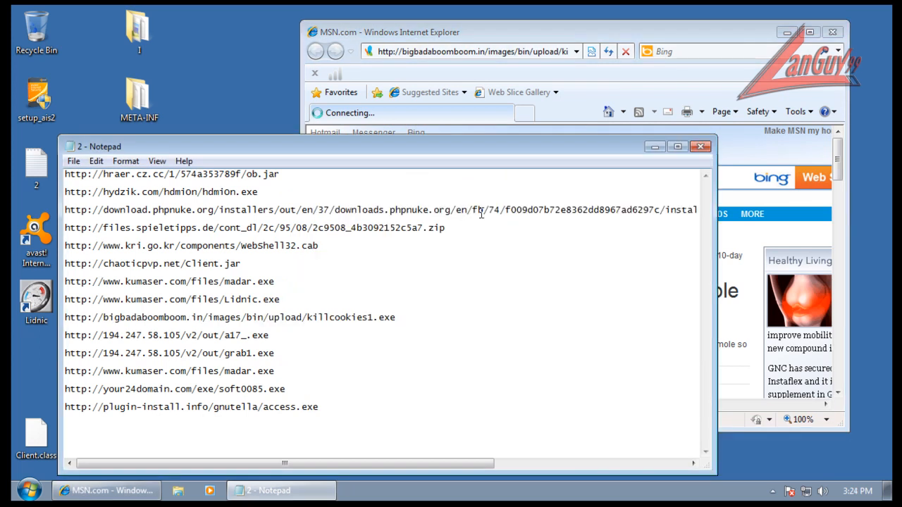
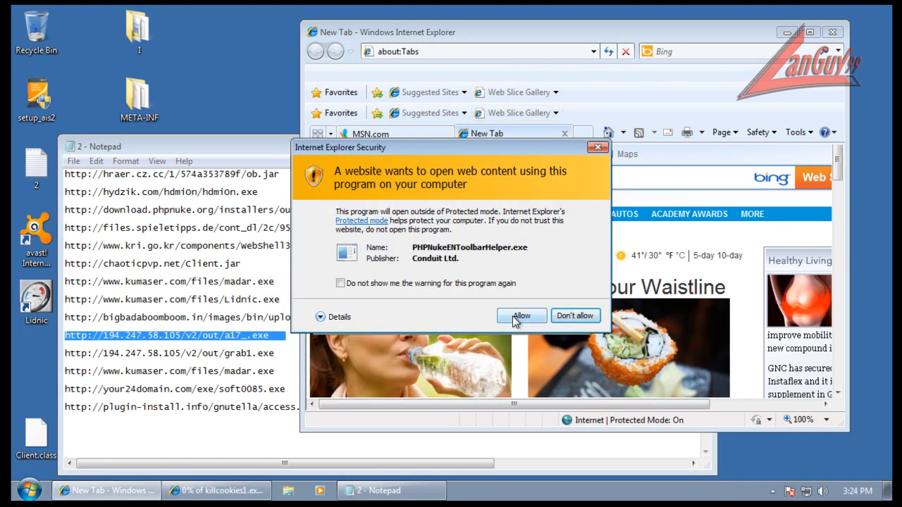
left_click(512, 316)
Step: Return to the MSN.com tab, bring up the killcookies1.exe download prompt and run the file
left_click(413, 138)
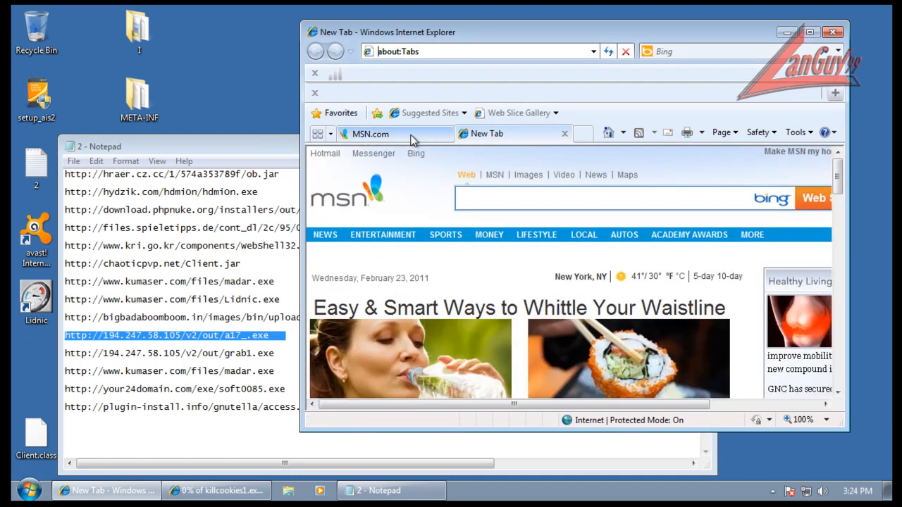
mouse_move(218, 491)
left_click(292, 458)
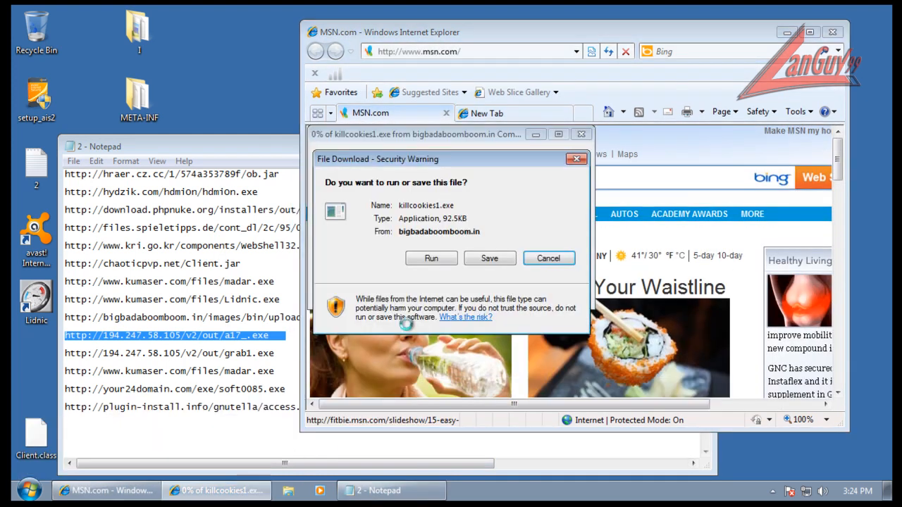
left_click(434, 259)
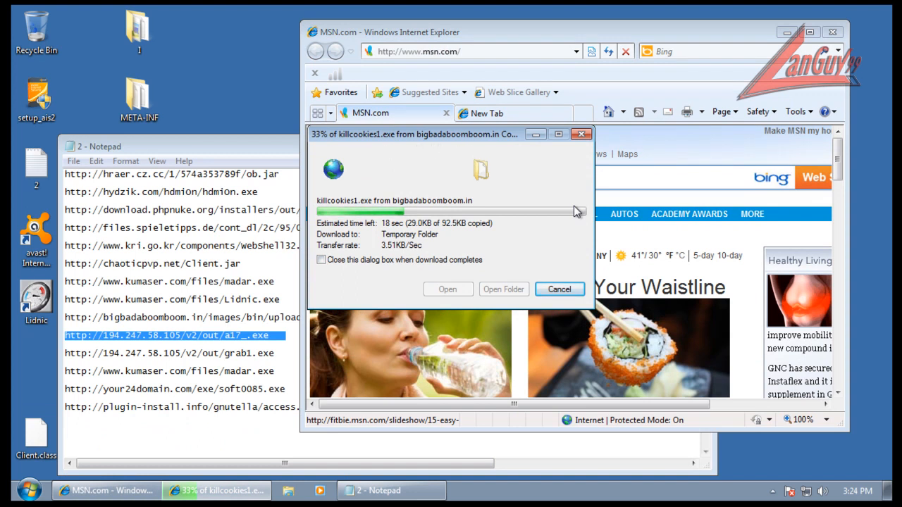
Step: Switch to the browser's New Tab page and open Windows Task Manager to examine the running processes
left_click(493, 114)
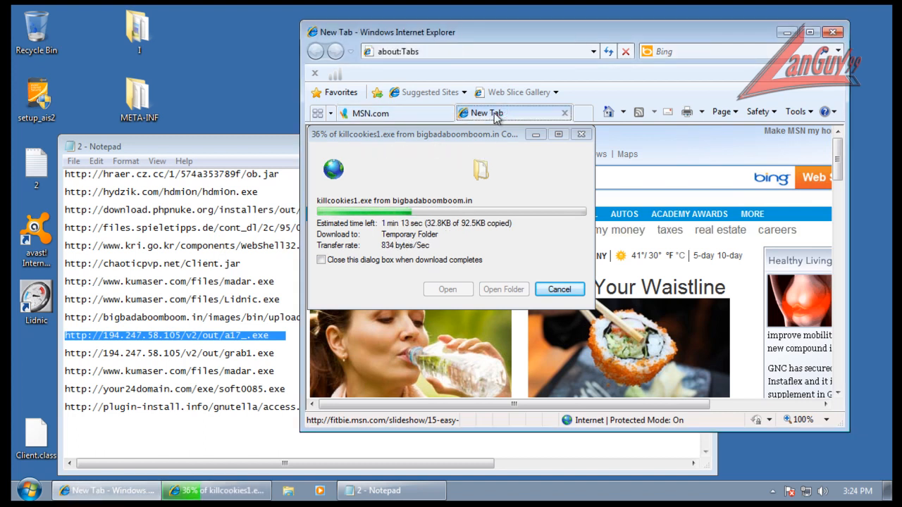
right_click(516, 491)
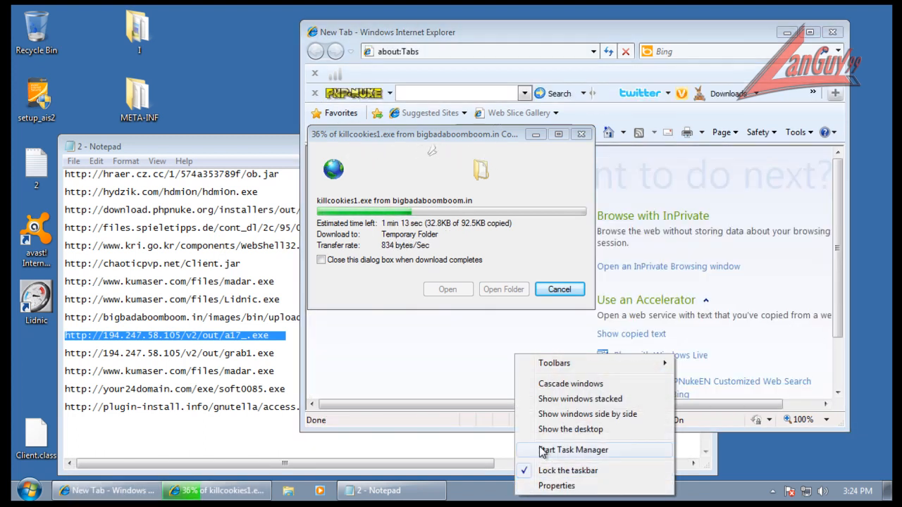
left_click(543, 450)
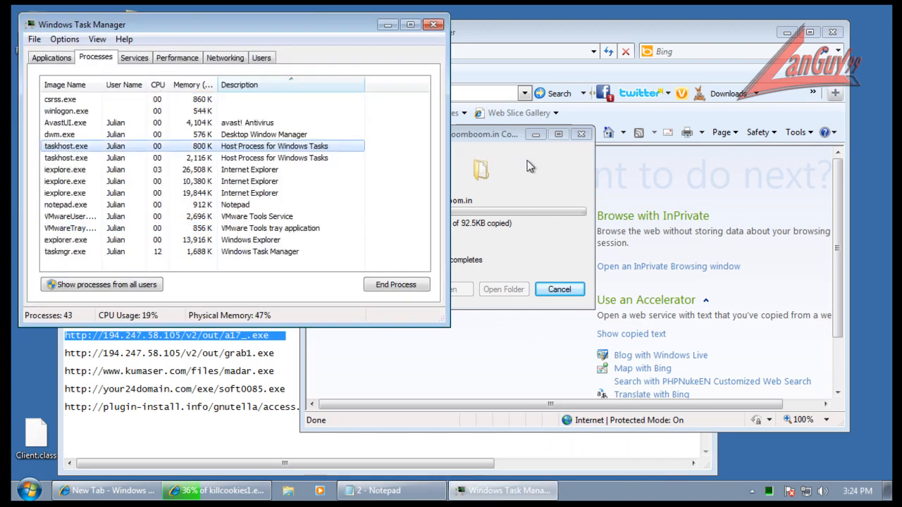
Step: Show the processes from all users in Task Manager, examine the complete list with its descriptions, and close Task Manager
left_click(145, 288)
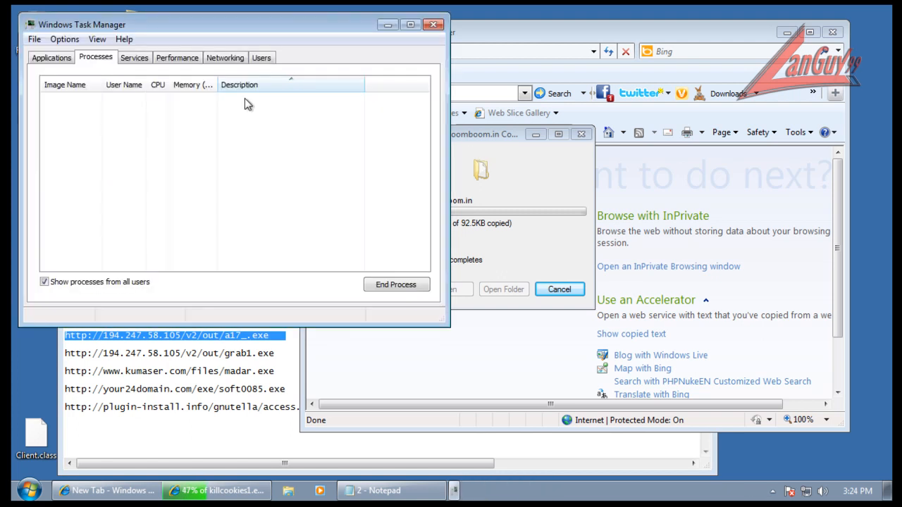
left_click(158, 85)
left_click(277, 86)
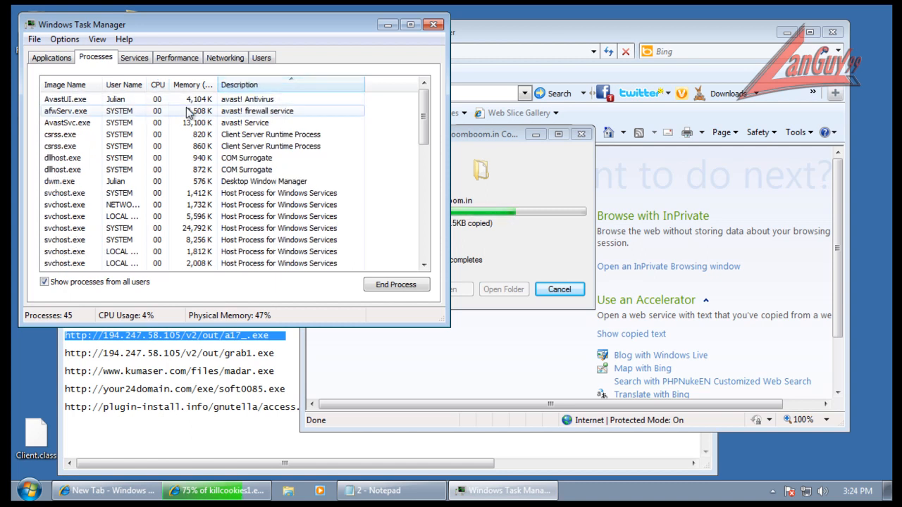
scroll(203, 169, "down", 8)
scroll(204, 181, "down", 2)
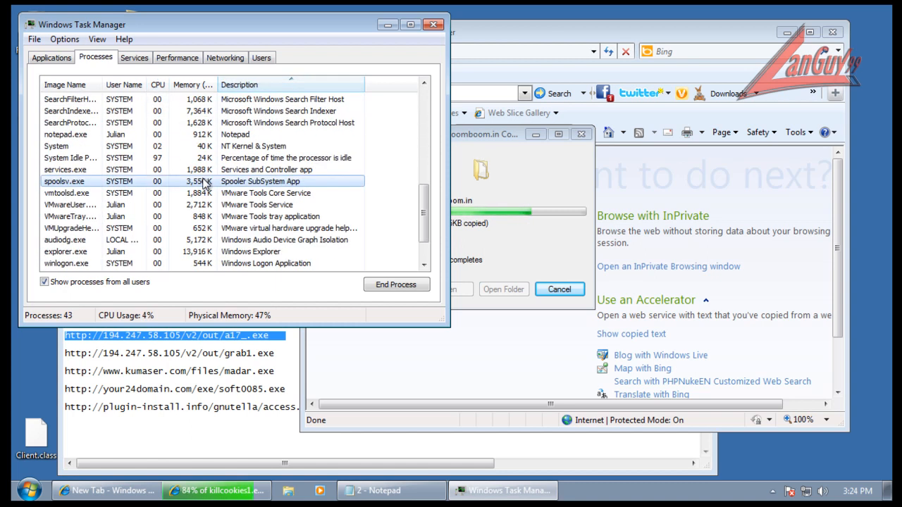
scroll(294, 192, "down", 2)
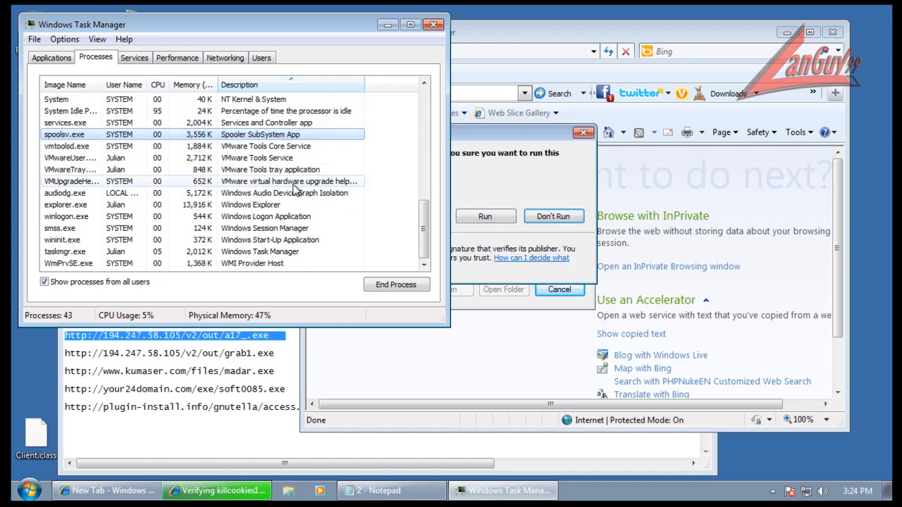
left_click(434, 25)
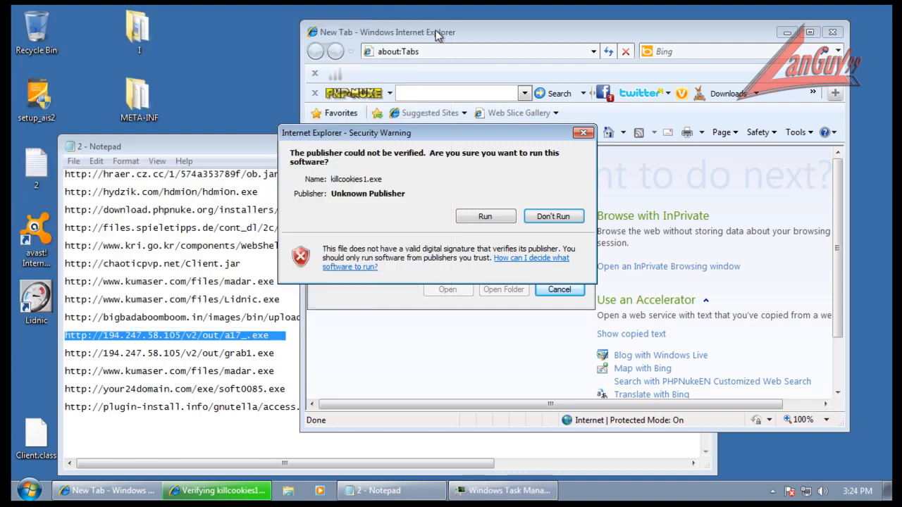
Step: Confirm running killcookies1.exe despite its unknown publisher, and run a17_.exe from 194.247.58.105
left_click(485, 215)
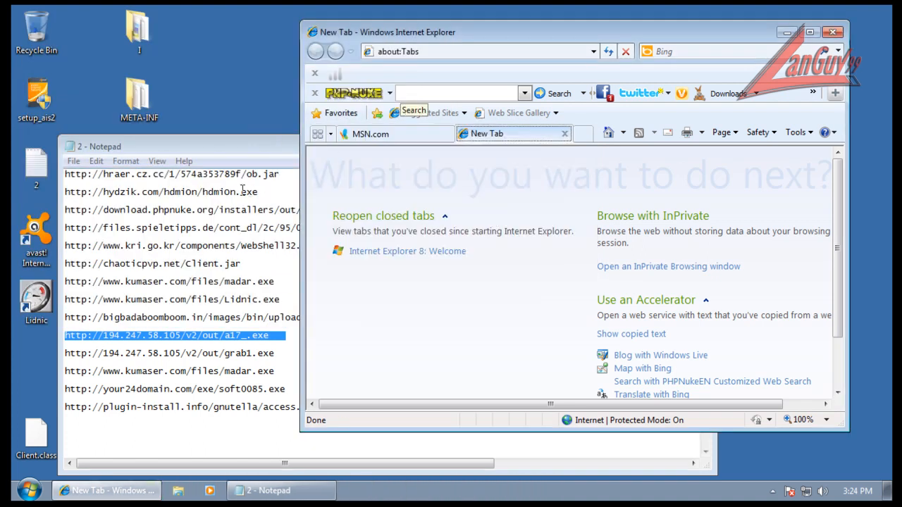
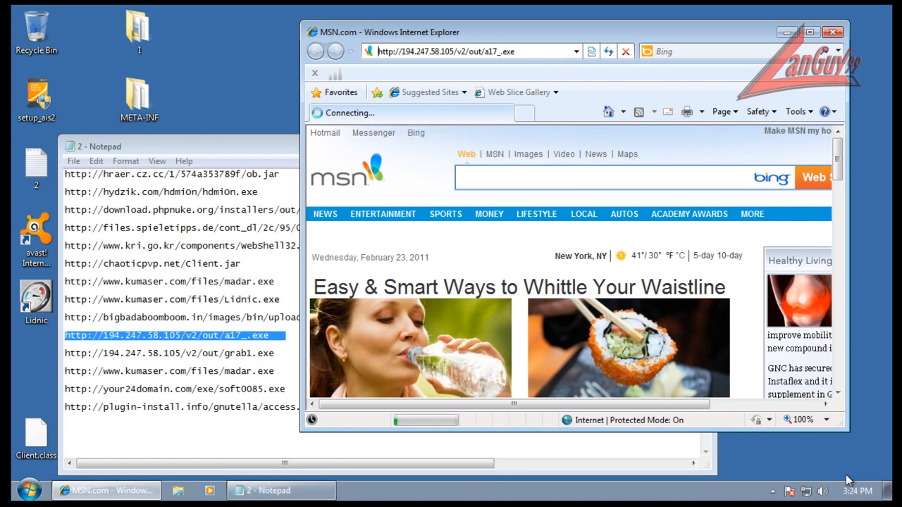
left_click(773, 492)
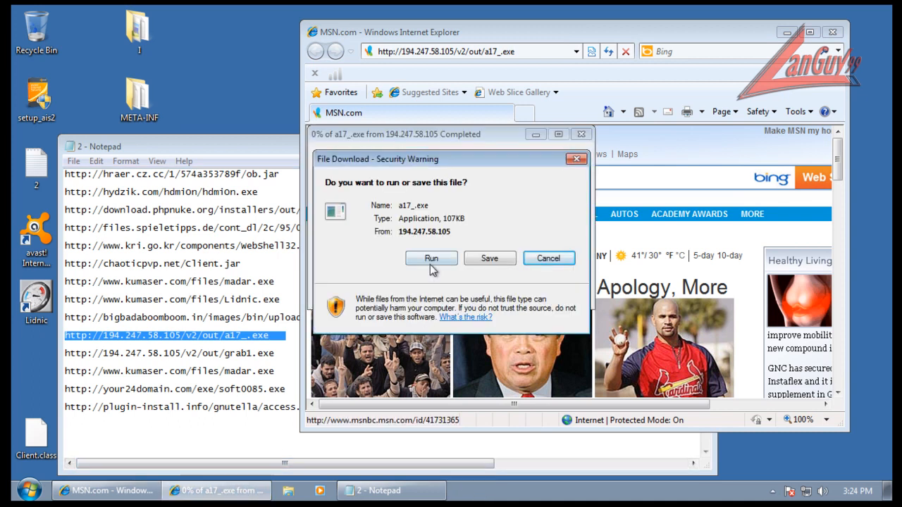
left_click(431, 261)
left_click(472, 211)
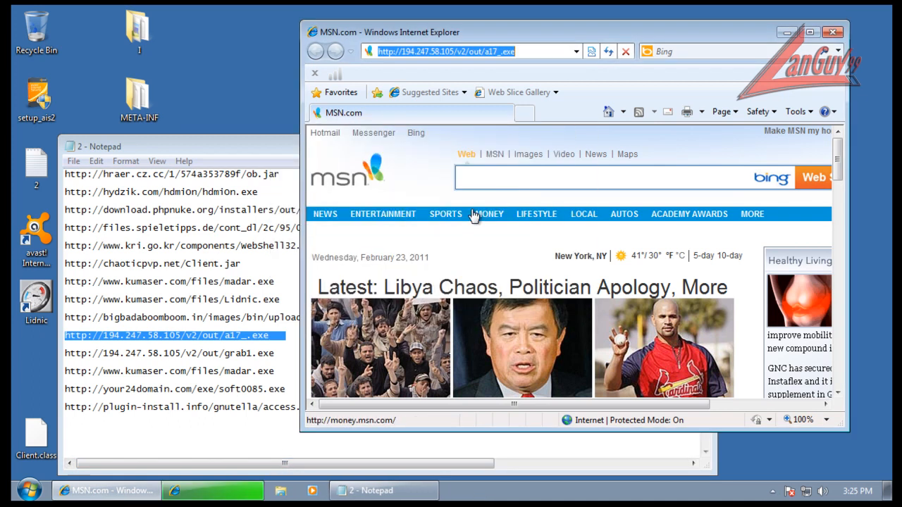
left_click(279, 346)
key("Home")
key("shift+Down")
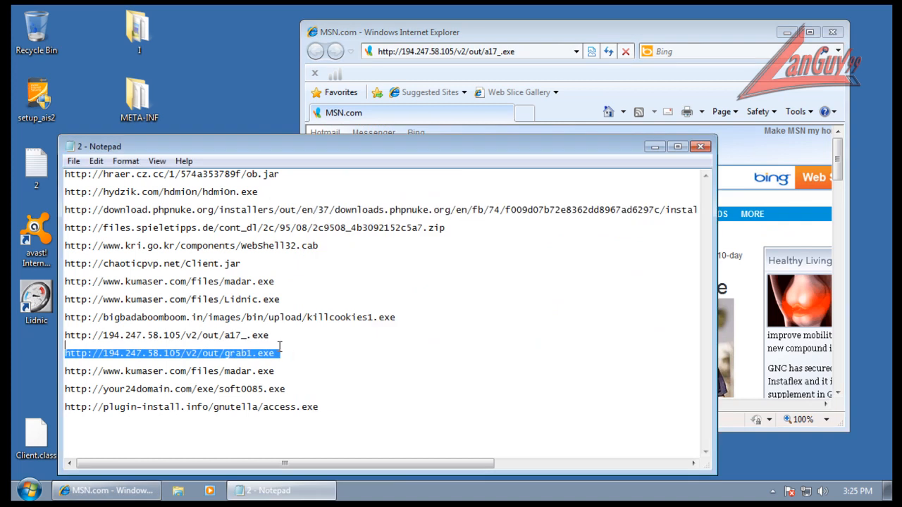
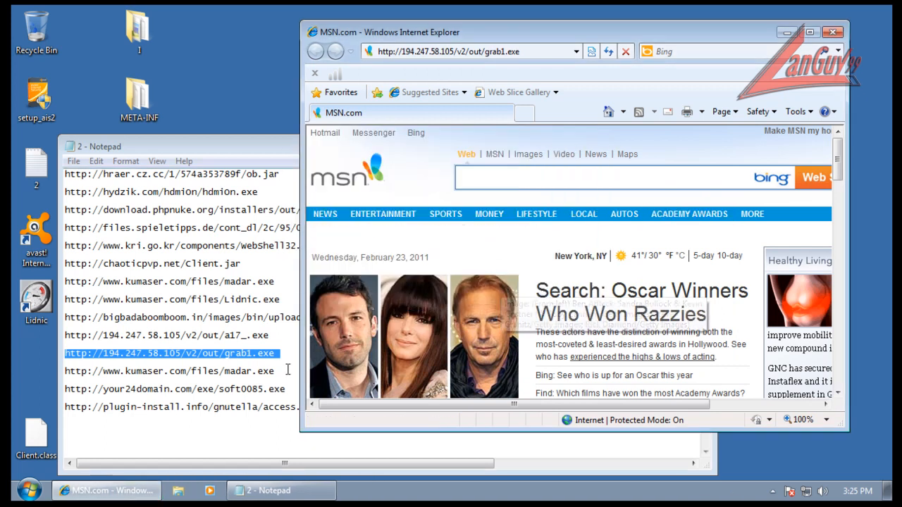
Step: Select the second kumaser.com madar.exe URL, close the stopped Opera Internet Browser program and decline avast!'s boot-time scan
left_click(279, 364)
key("shift+Home")
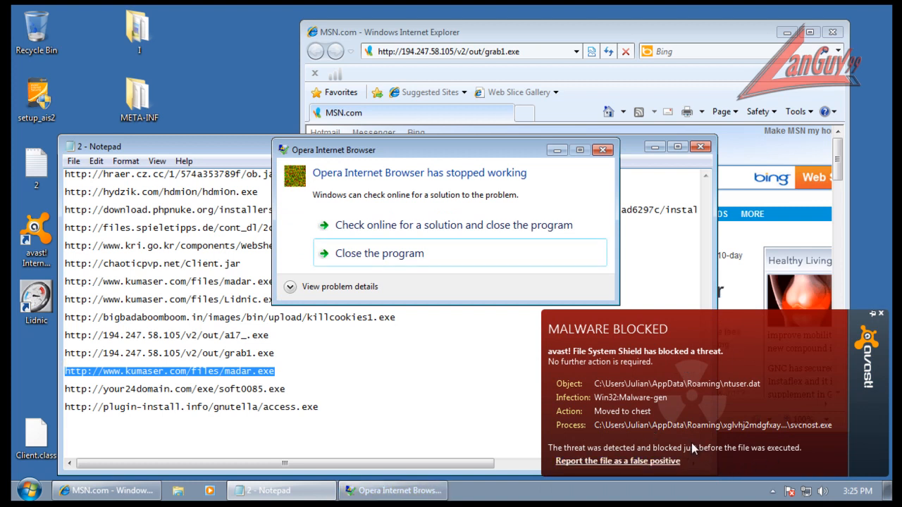
left_click(506, 262)
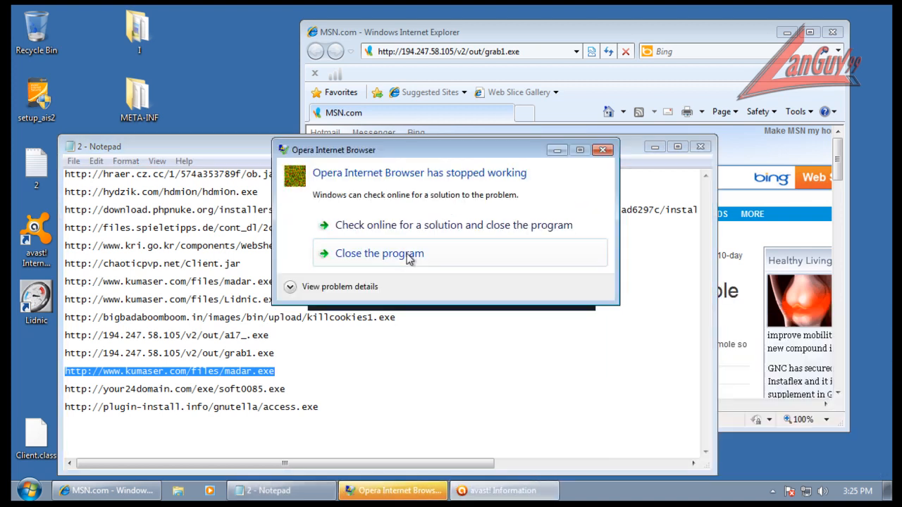
left_click(411, 256)
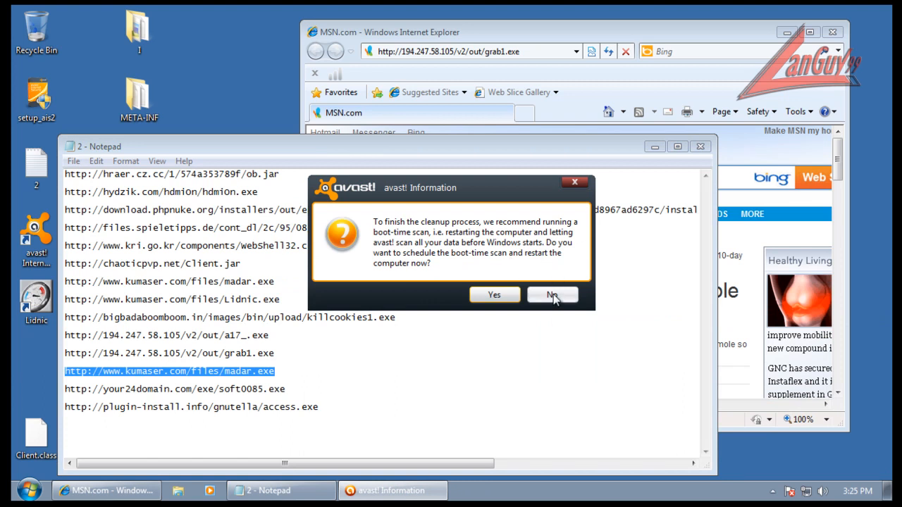
left_click(554, 296)
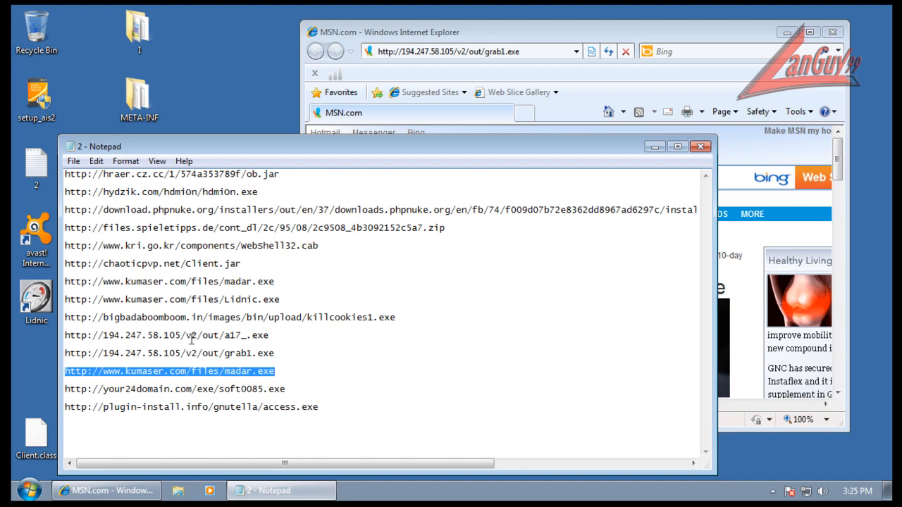
right_click(275, 369)
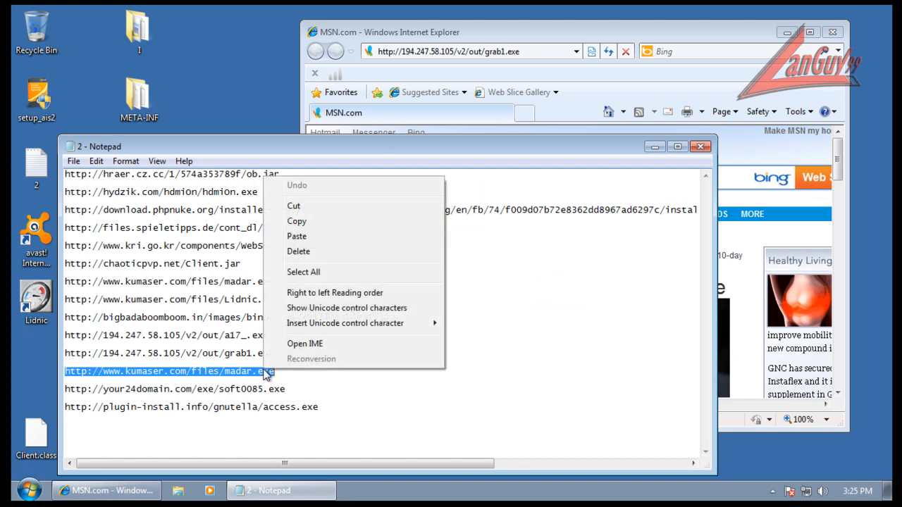
left_click(308, 220)
left_click(432, 53)
key("ctrl+v")
key("Return")
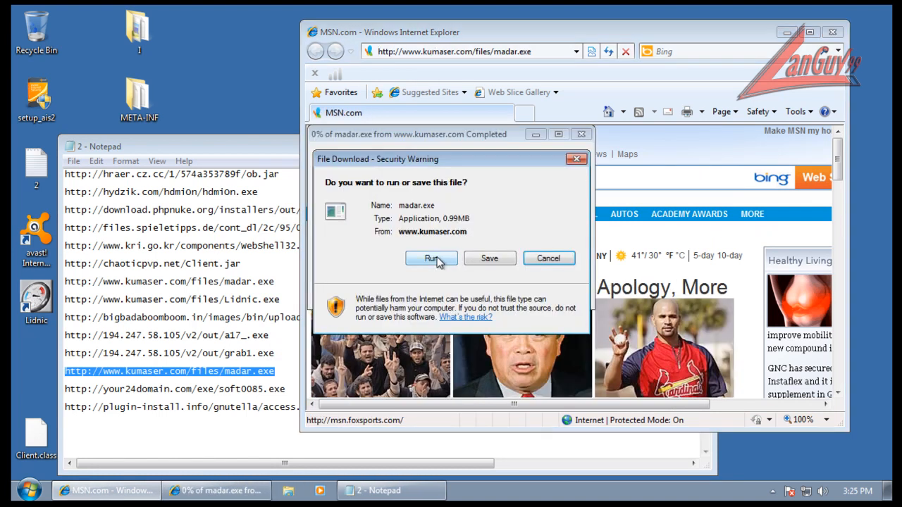
left_click(431, 259)
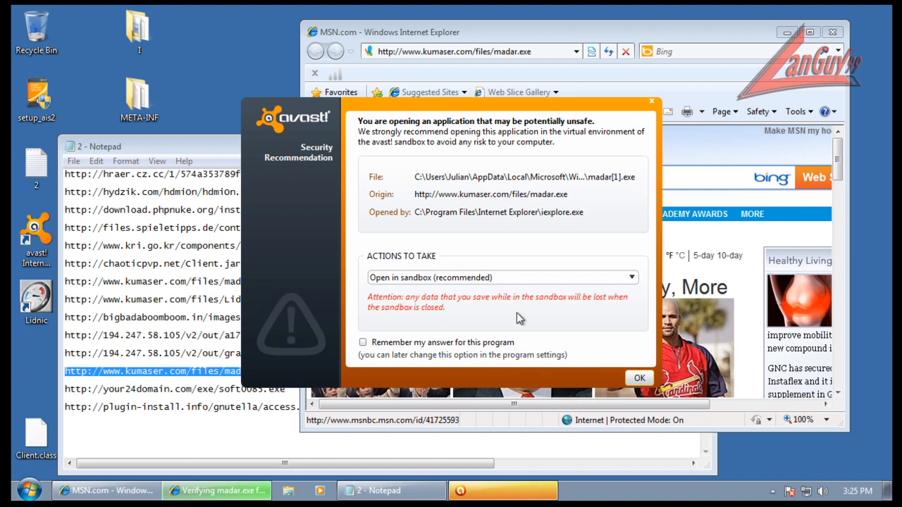
Step: Choose the avast! sandbox for madar[1].exe, deny it permission to change the computer, and return to the URL list
left_click(648, 382)
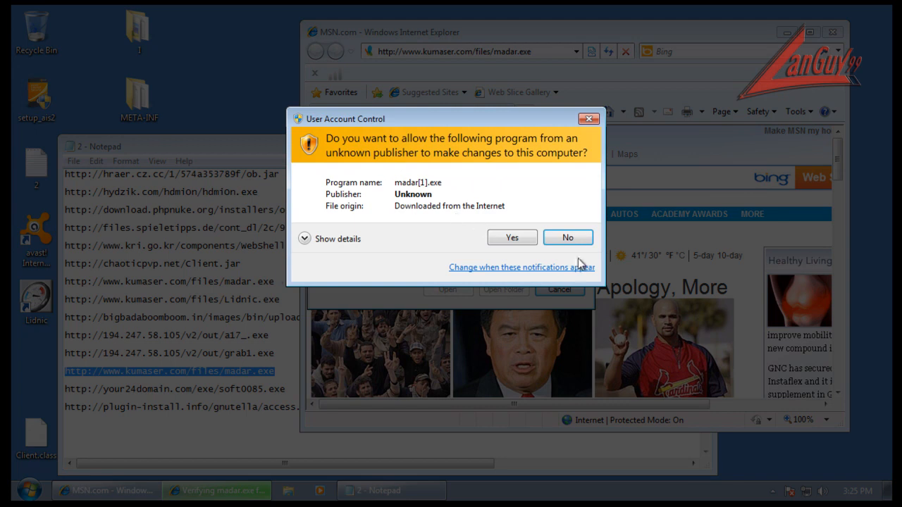
left_click(568, 237)
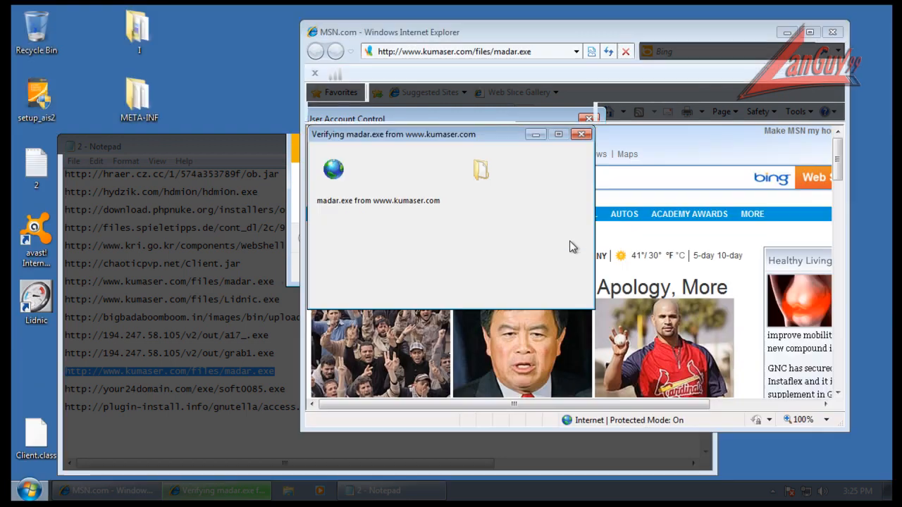
left_click_drag(264, 282, 258, 282)
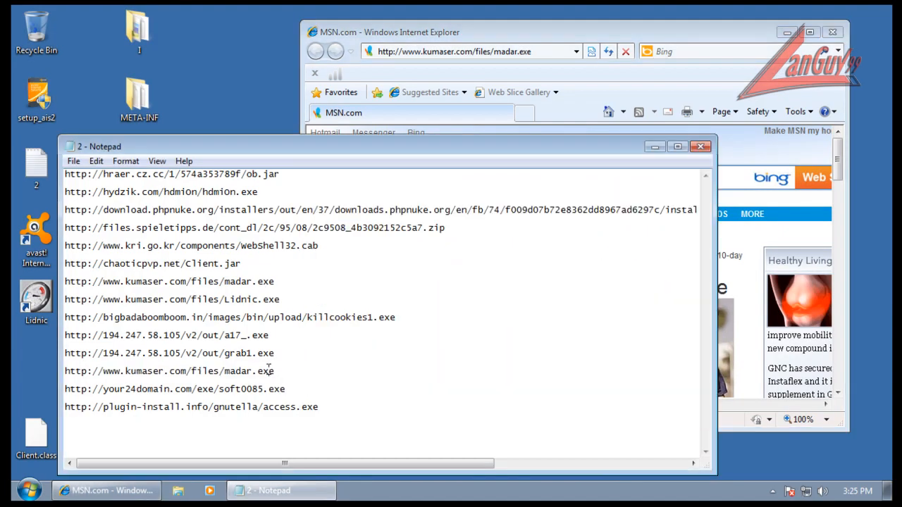
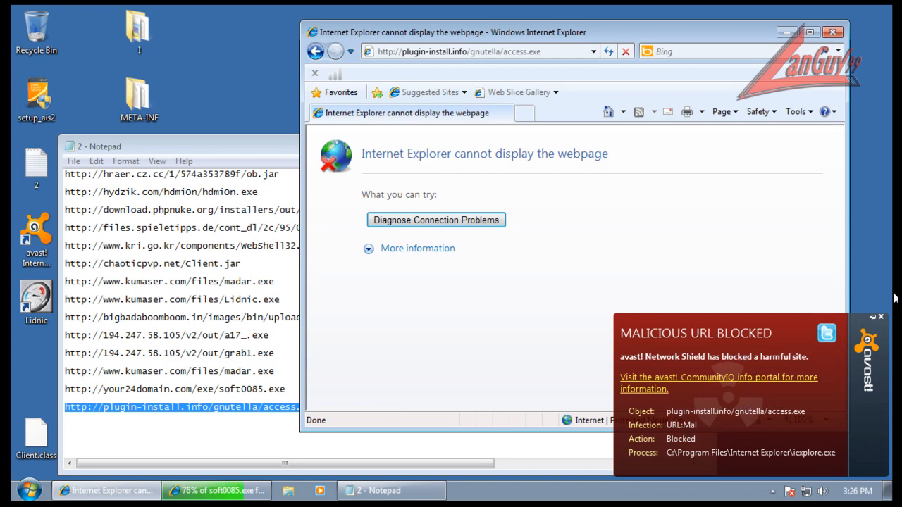
Step: Dismiss the avast! malicious URL alert for access.exe and close the Internet Explorer page and the Notepad URL list
left_click(879, 319)
left_click(838, 31)
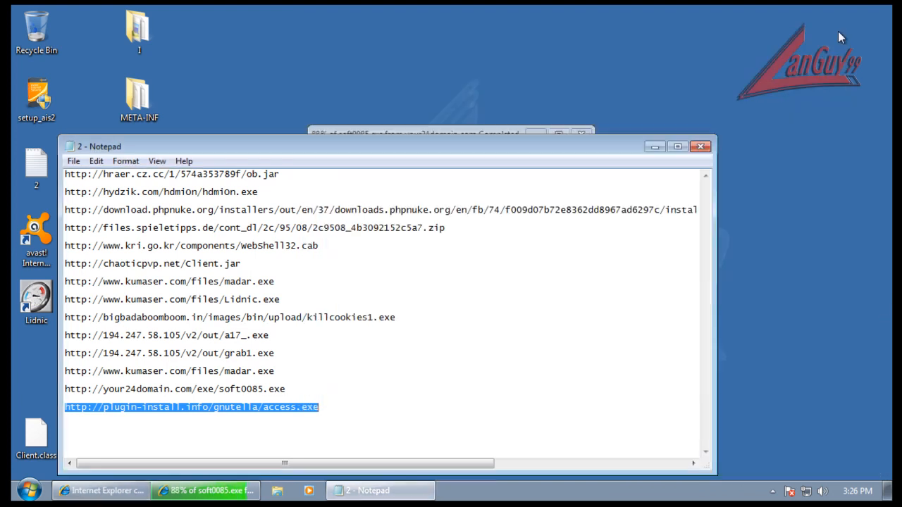
left_click(704, 146)
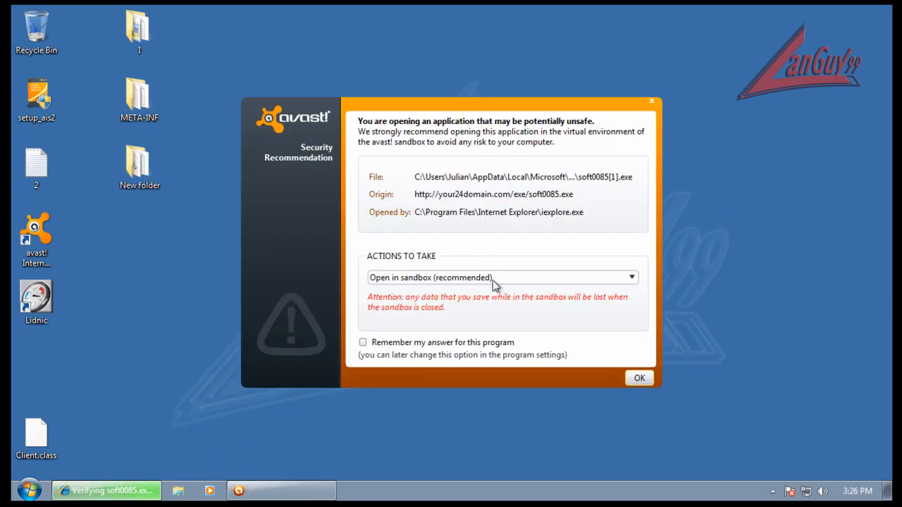
Step: Open soft0085[1].exe in the avast! sandbox as recommended and clear the selection of desktop folders
left_click(639, 375)
left_click(498, 224)
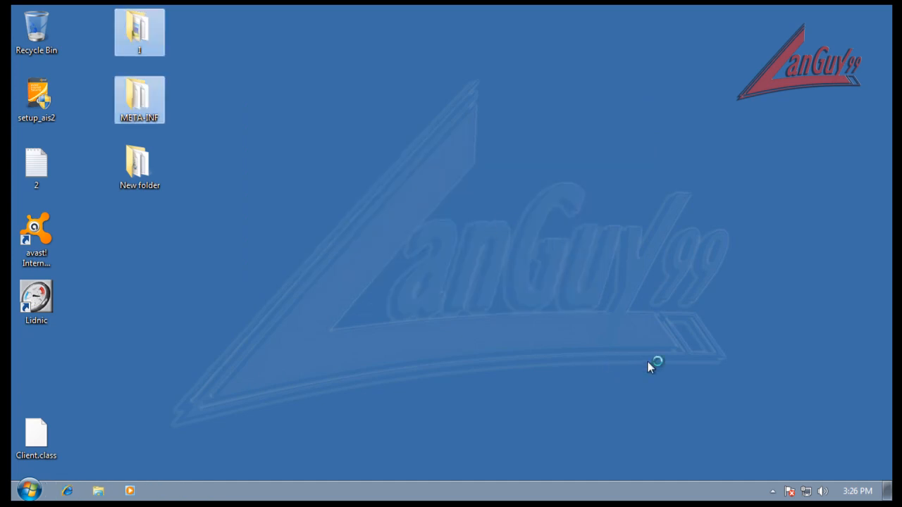
left_click(378, 274)
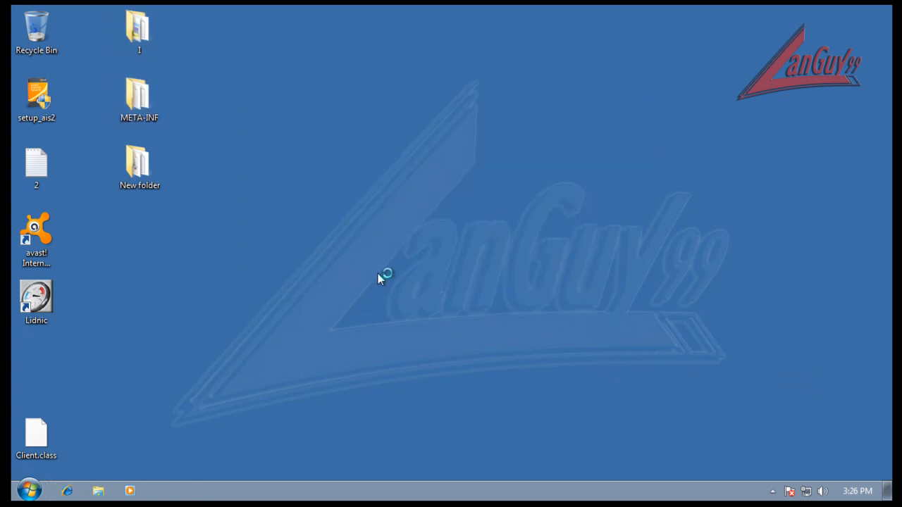
Step: Tidy the desktop by placing Client.class below Lidnic and stacking New folder, META-INF and I in the adjacent column
left_click_drag(39, 420, 39, 352)
left_click_drag(137, 163, 86, 31)
left_click_drag(139, 84, 83, 90)
left_click_drag(137, 28, 88, 157)
left_click(318, 223)
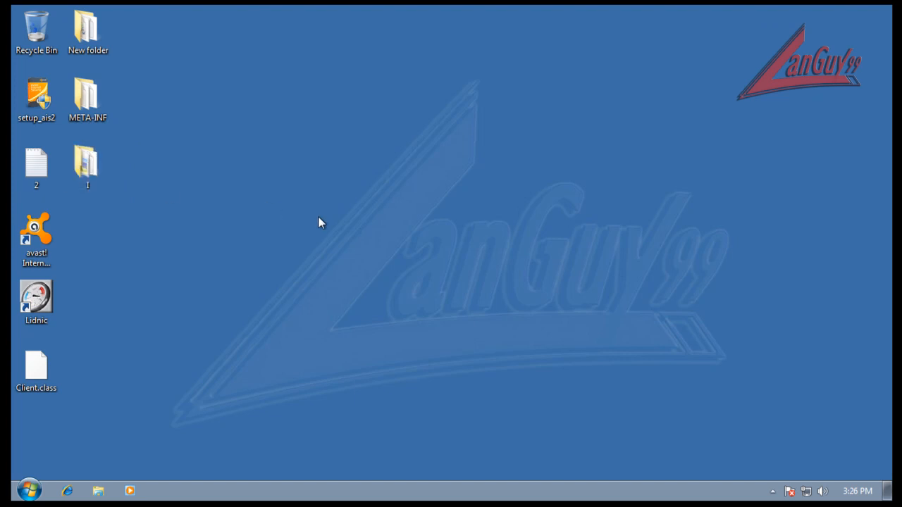
Step: Check the running processes in Task Manager, close it, and dismiss the Microsoft Security Essentials threat alert
left_click(773, 491)
right_click(728, 499)
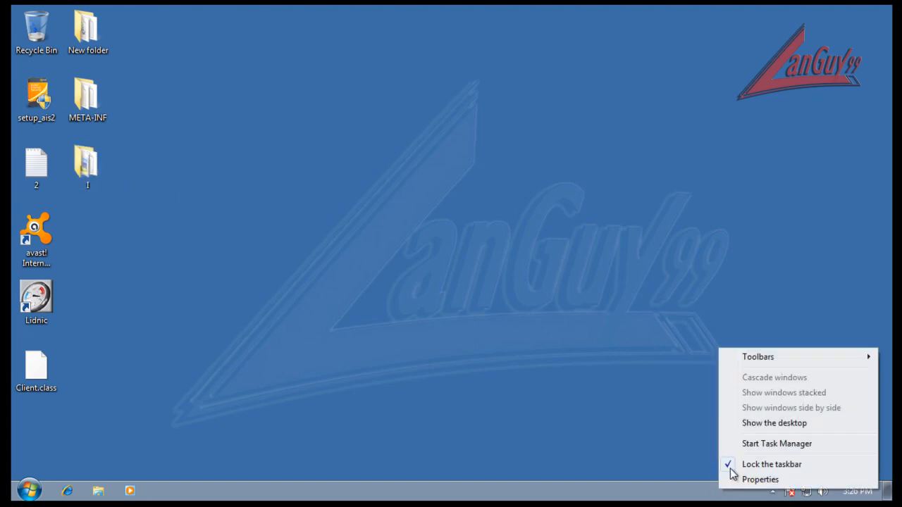
left_click(759, 443)
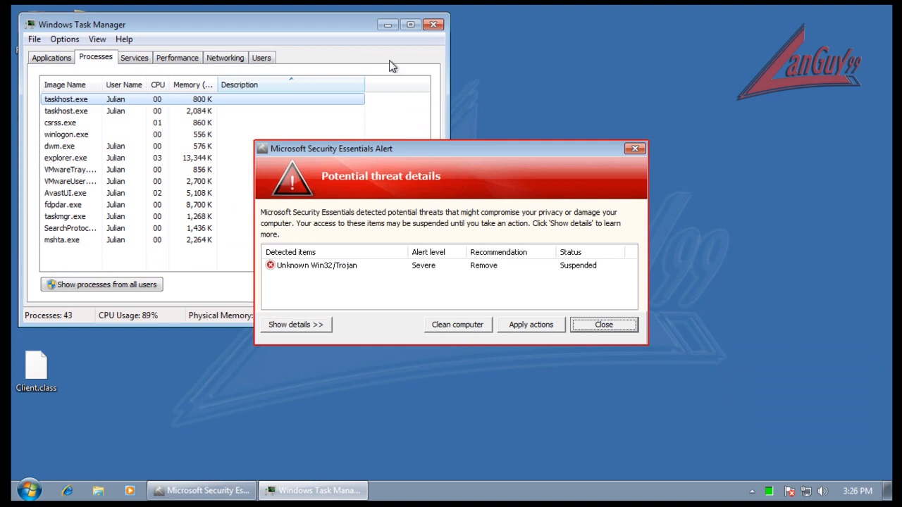
left_click(434, 25)
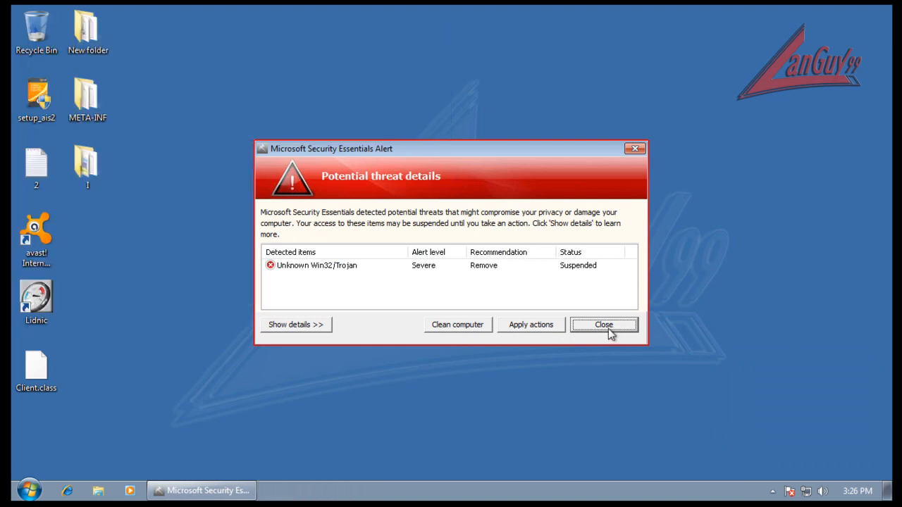
left_click(610, 325)
Step: Open avast! Internet Security's available computer scans and examine the details of the full system scan
left_click(774, 491)
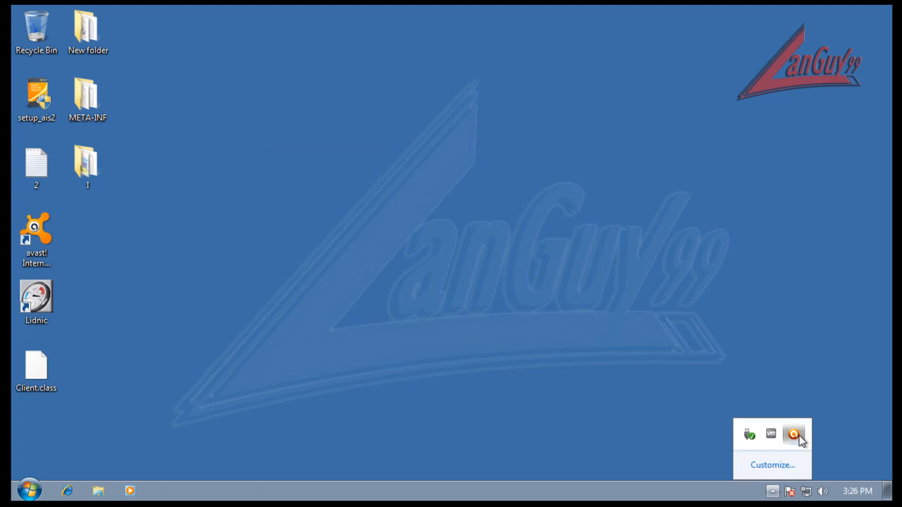
double_click(794, 434)
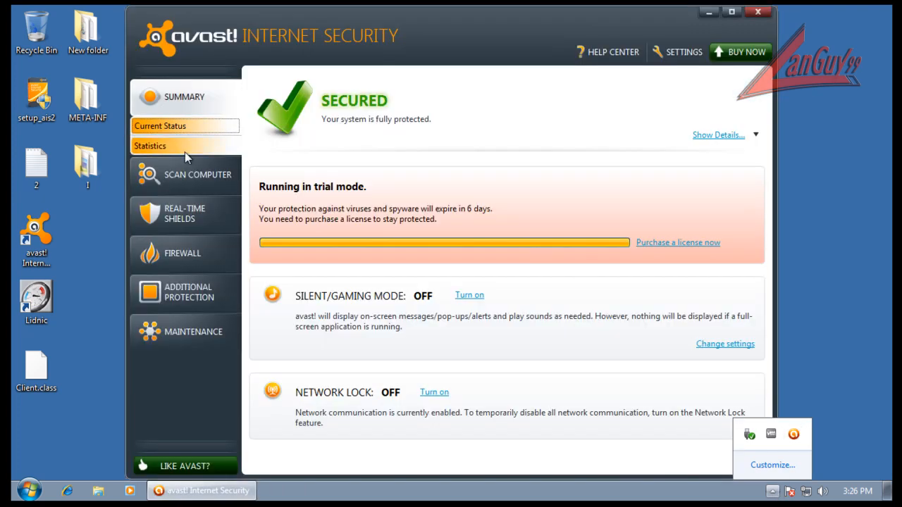
left_click(190, 175)
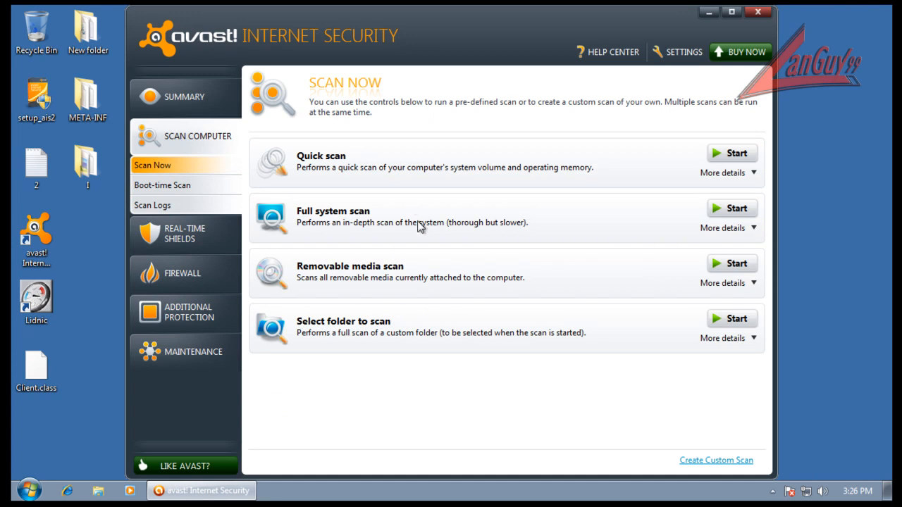
left_click(735, 230)
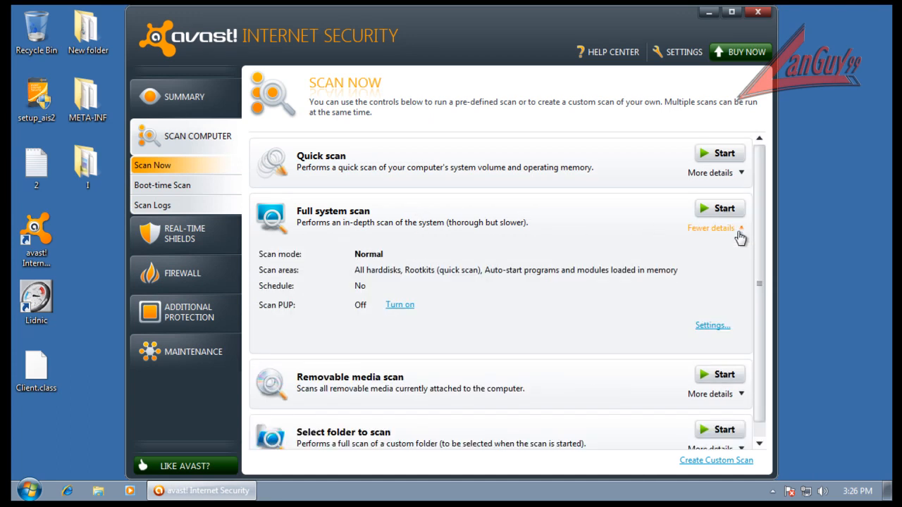
scroll(642, 255, "down", 1)
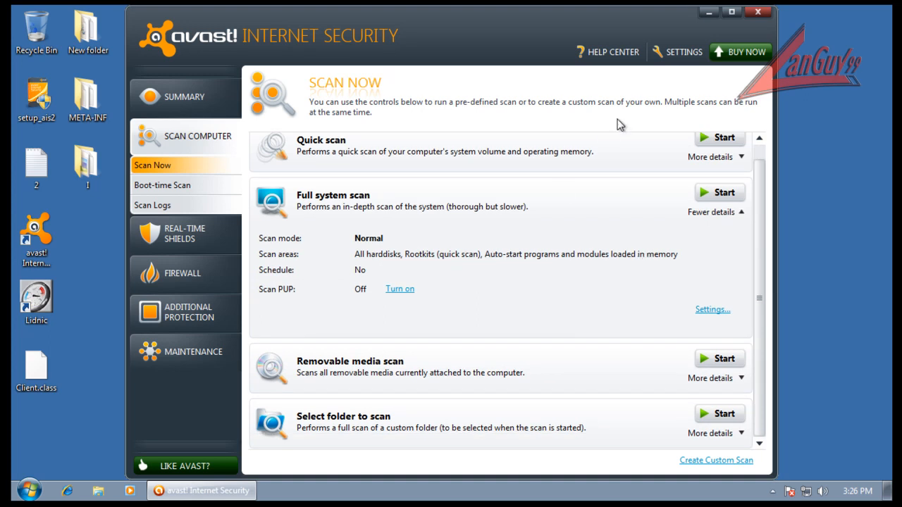
Step: Review the boot-time scan parameters without changing them, then schedule the boot-time scan and restart the computer
left_click(195, 185)
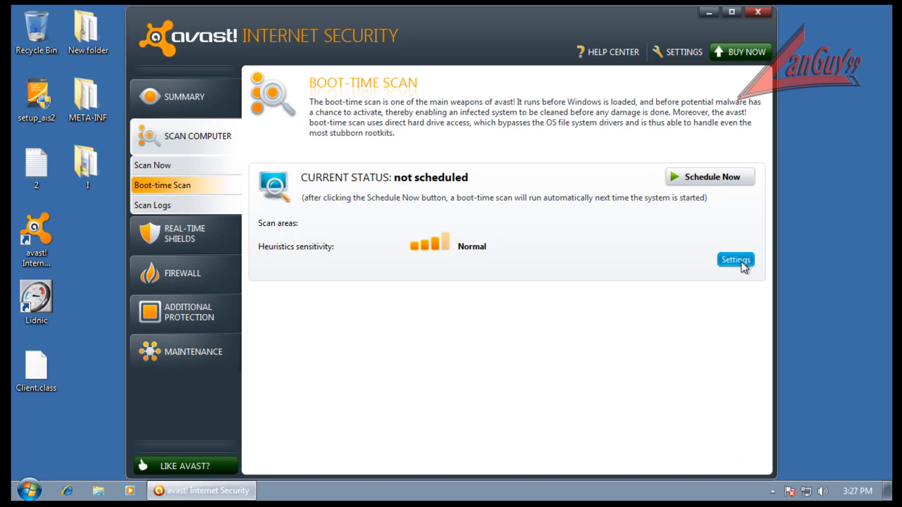
left_click(739, 262)
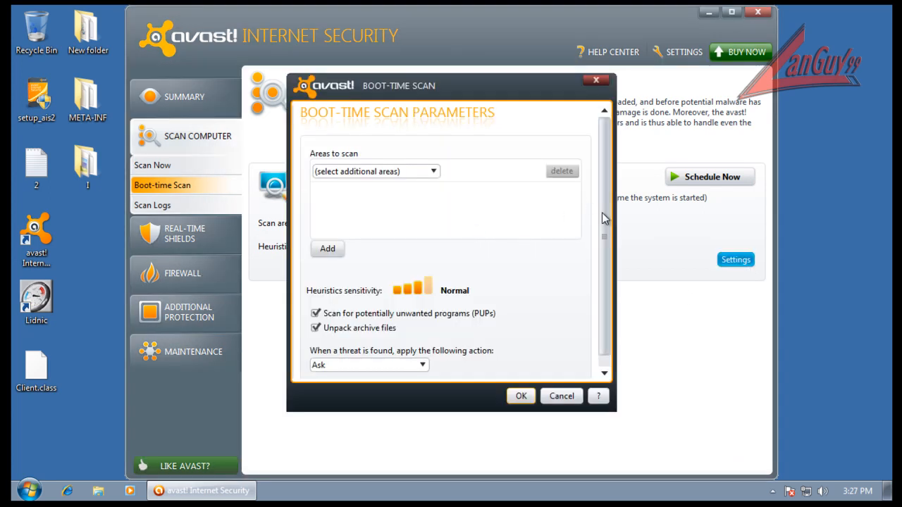
left_click_drag(605, 210, 627, 274)
left_click(568, 399)
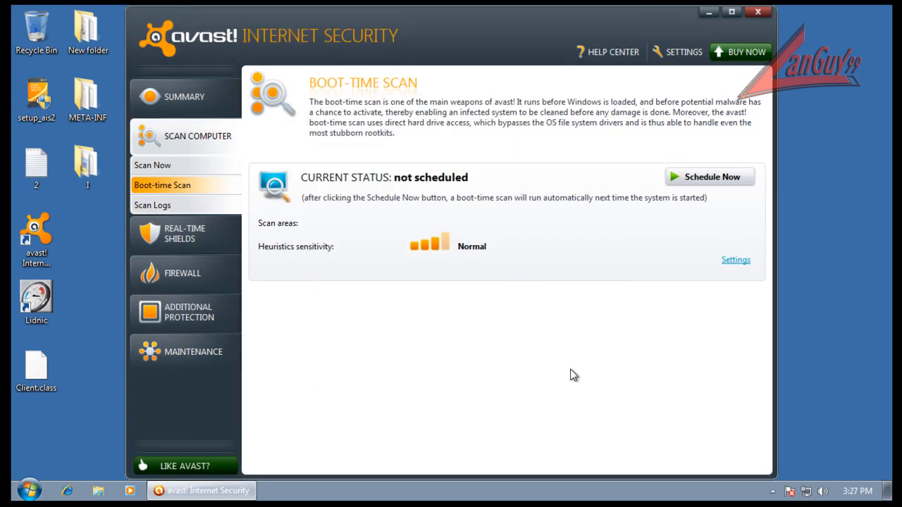
left_click(698, 180)
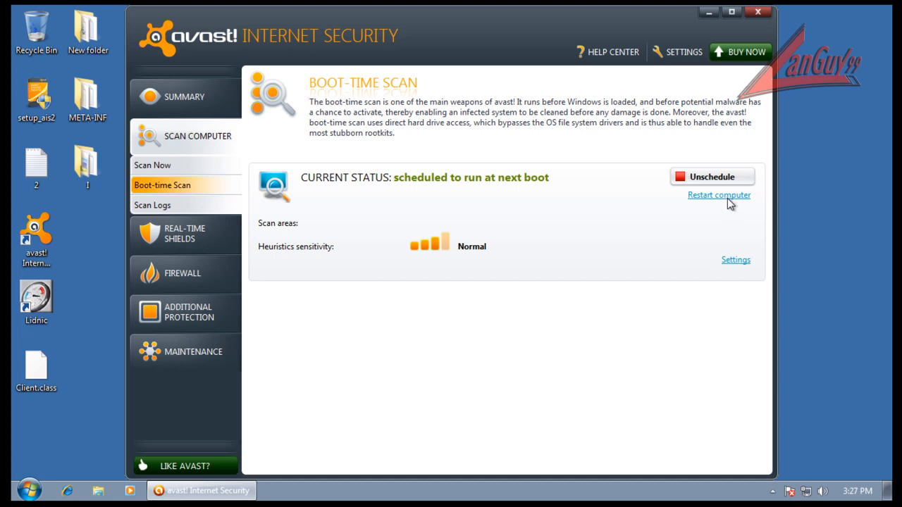
left_click(719, 196)
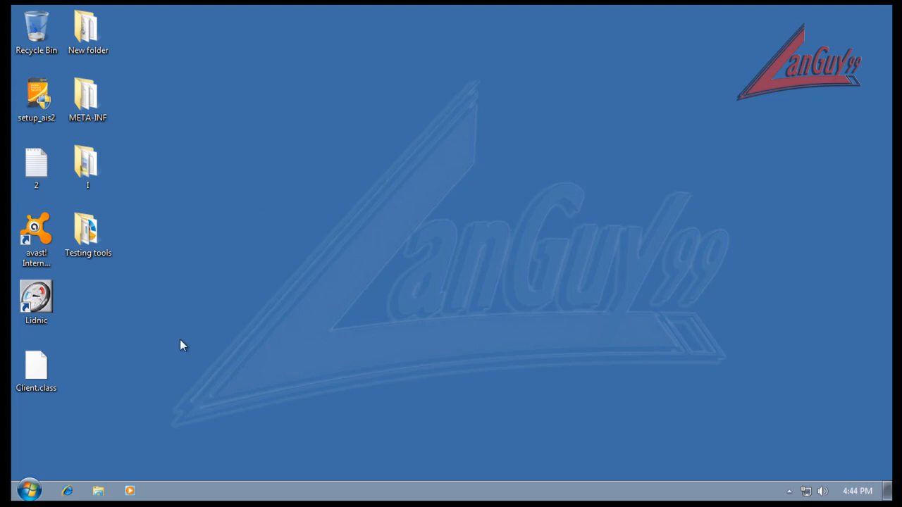
Step: Check the processes running after the restart in Task Manager and close it
right_click(217, 497)
left_click(270, 453)
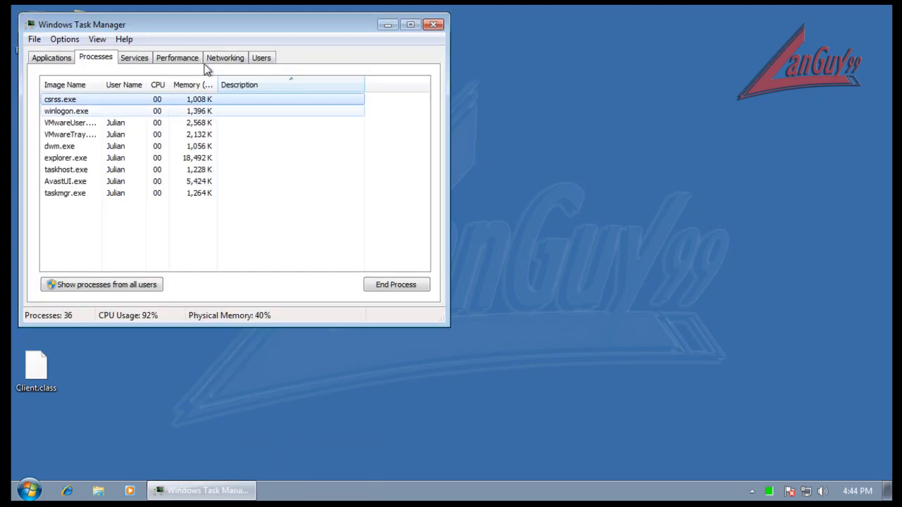
left_click(433, 25)
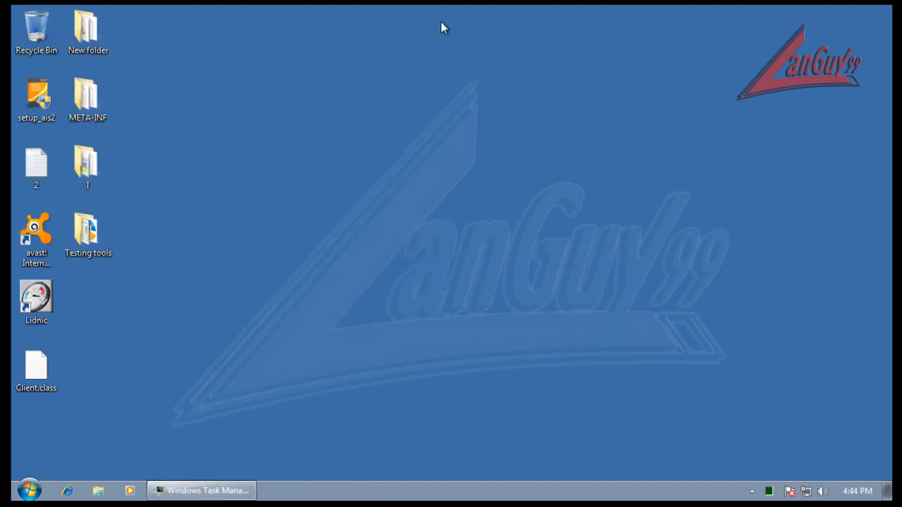
Step: Run KillSwitch from the x32 folder inside Testing tools and allow it to make changes to the computer
double_click(111, 236)
double_click(339, 152)
double_click(356, 354)
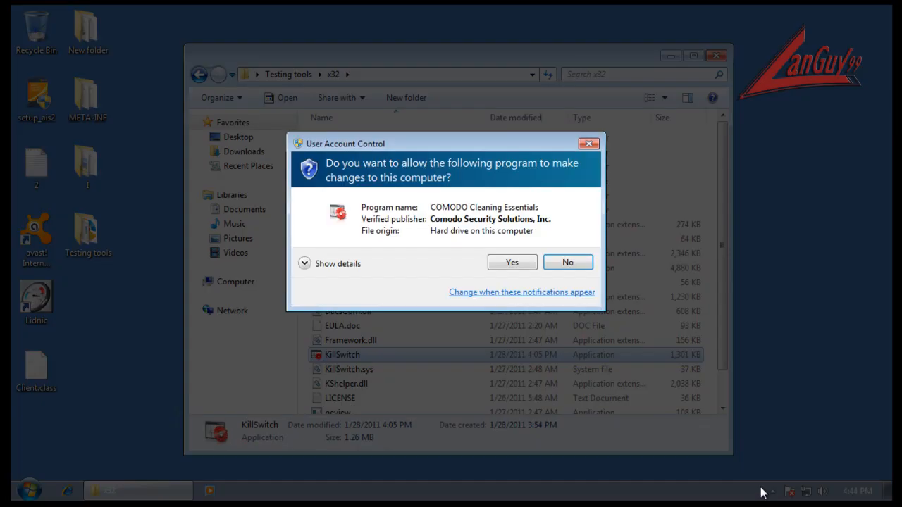
left_click(531, 266)
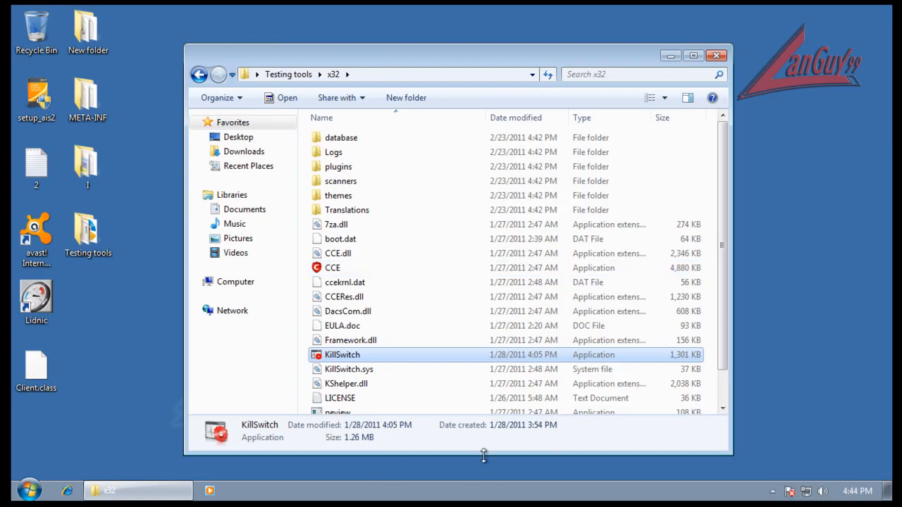
Step: Browse to the log folder under ProgramData\AVAST Software\Avast on the C: drive
left_click(29, 490)
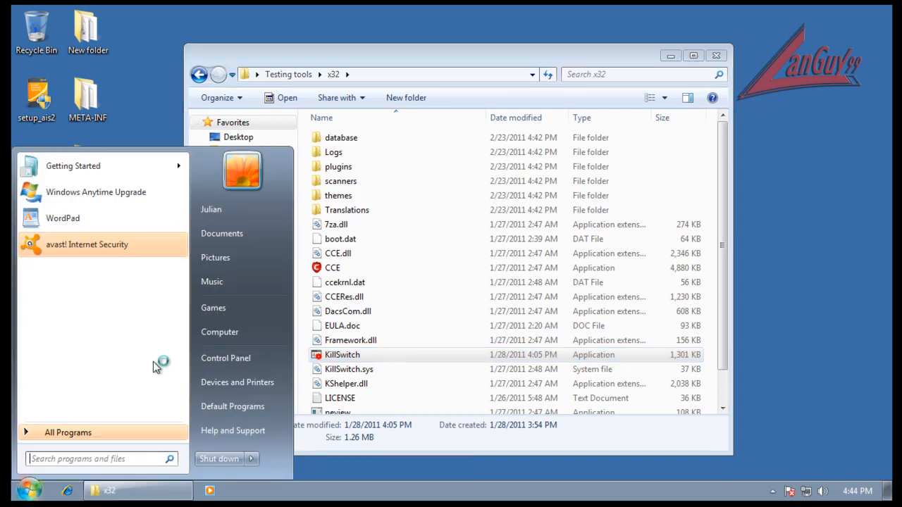
left_click(252, 337)
double_click(387, 181)
double_click(387, 182)
double_click(373, 157)
double_click(352, 161)
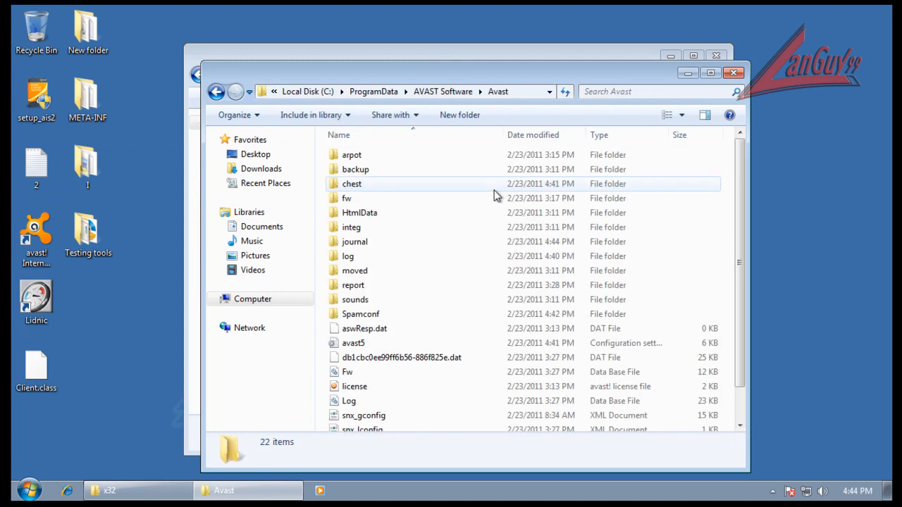
scroll(458, 212, "down", 1)
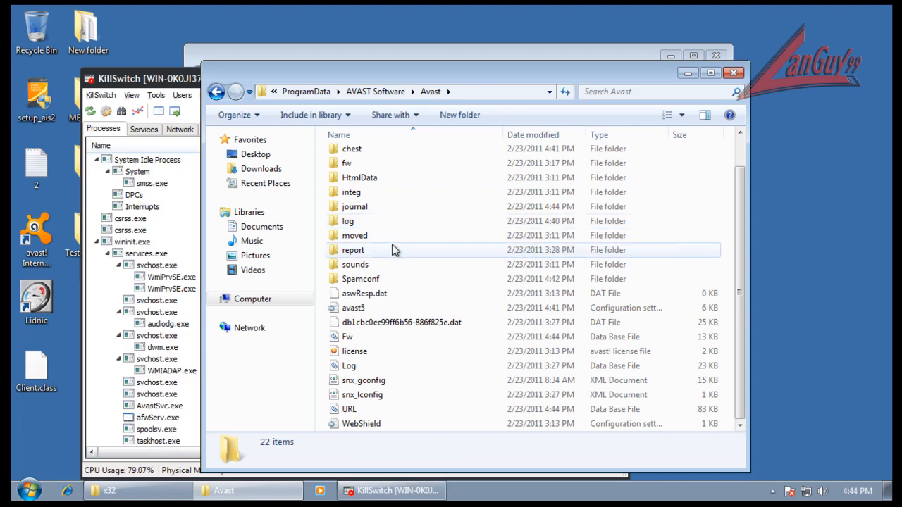
scroll(392, 250, "up", 1)
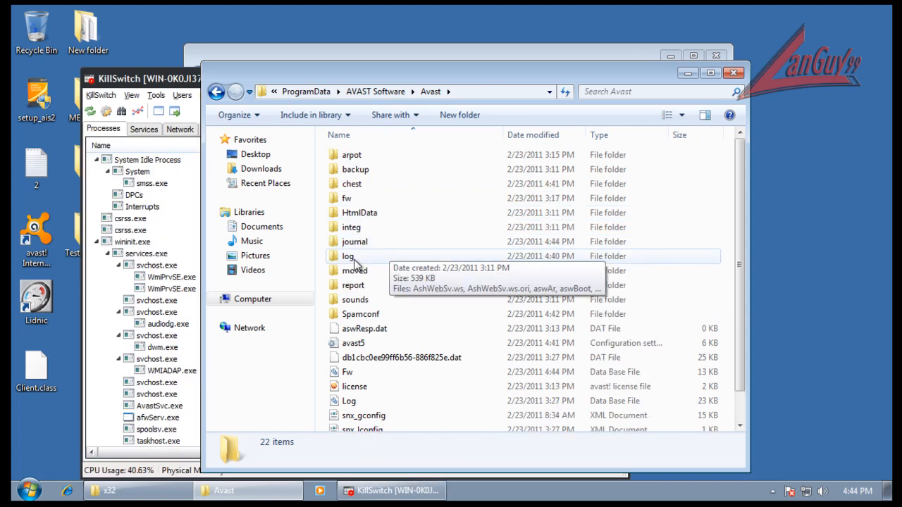
double_click(355, 261)
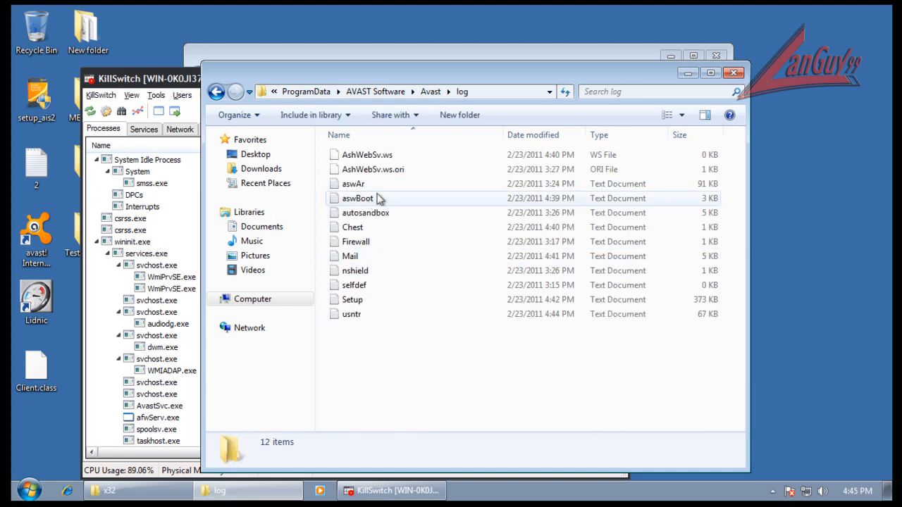
Step: Read through the aswBoot boot-time scan log, then close it and clear the file selection
double_click(359, 200)
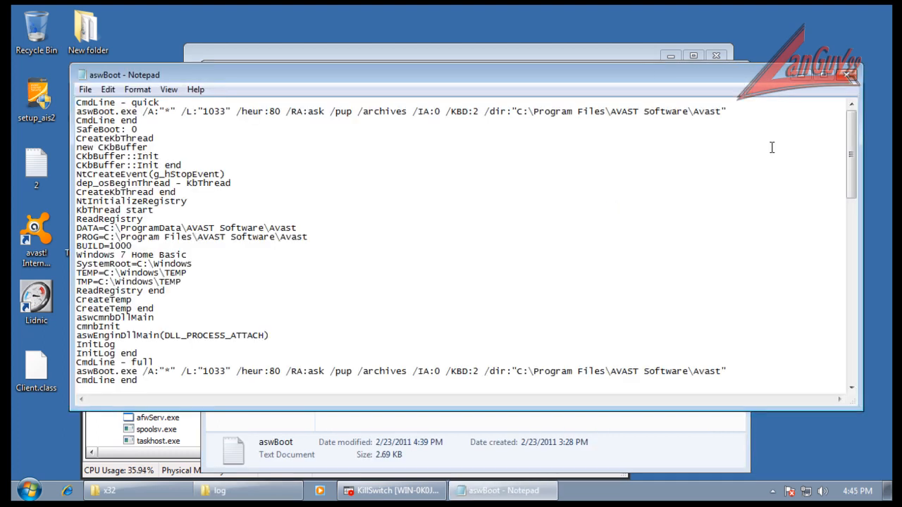
left_click_drag(853, 151, 856, 343)
left_click(848, 74)
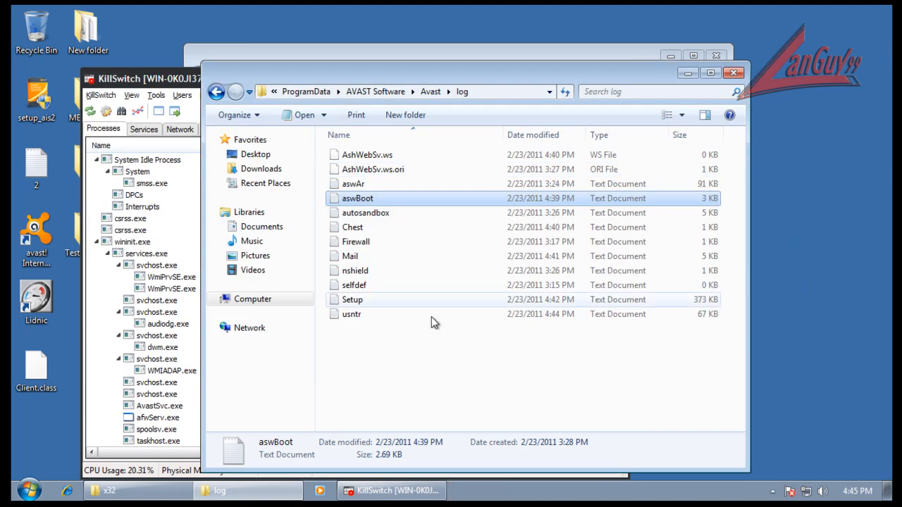
left_click(432, 353)
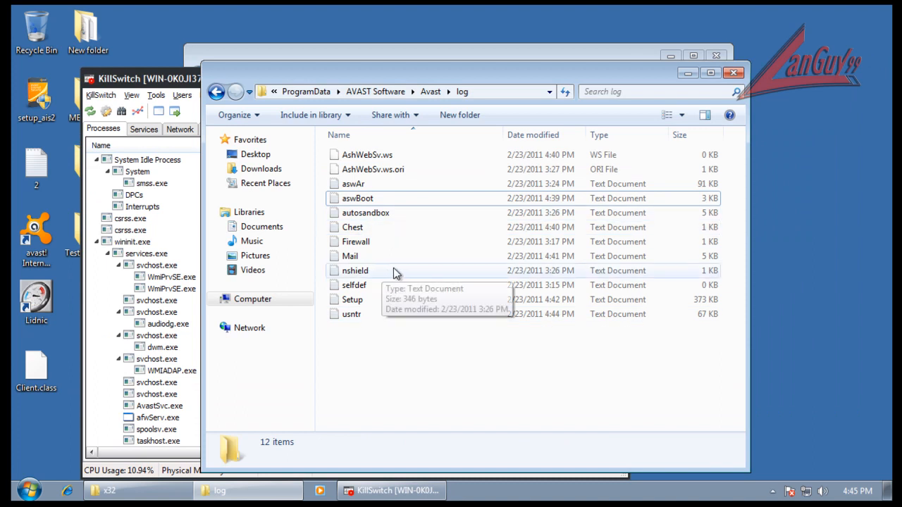
Step: Review the verdicts of all running processes in KillSwitch and close the avast! log folder window
left_click(173, 70)
left_click_drag(616, 227, 622, 379)
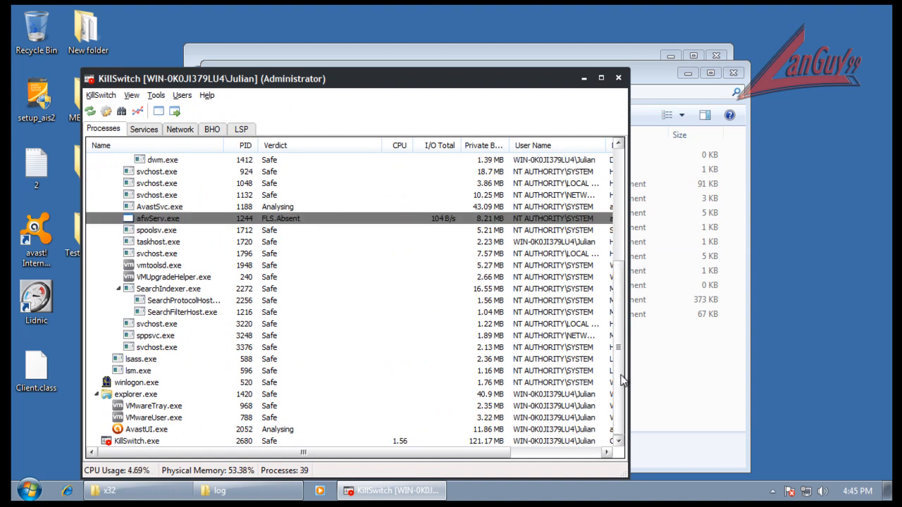
left_click(638, 79)
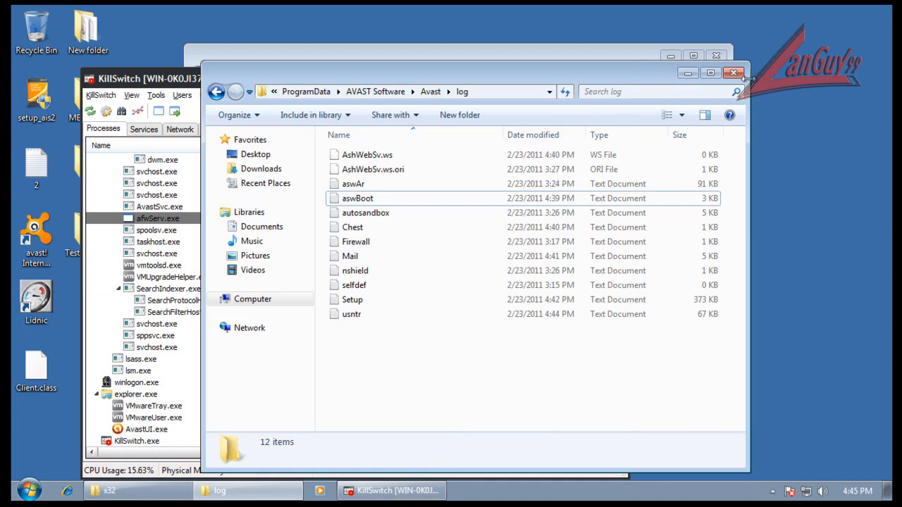
left_click(738, 74)
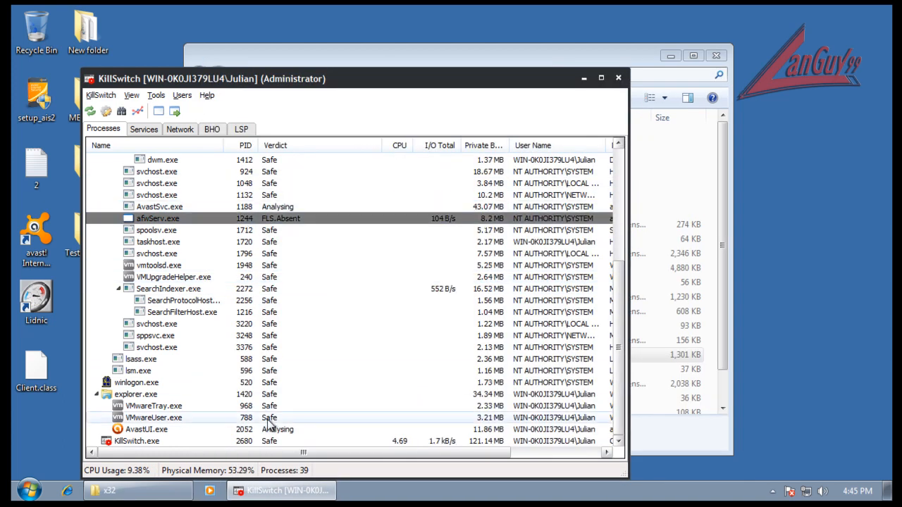
scroll(324, 281, "up", 3)
scroll(324, 280, "up", 2)
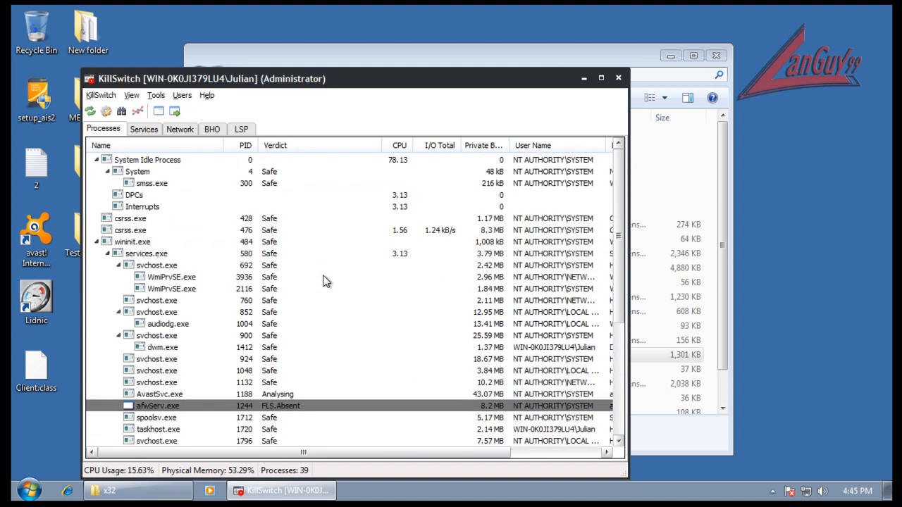
scroll(326, 280, "down", 4)
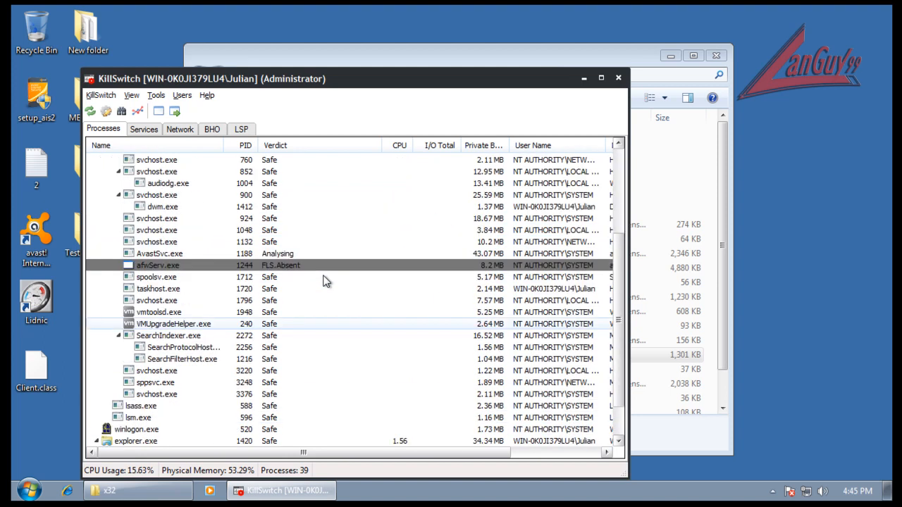
Step: Examine the individual scanner verdicts in the properties of the AvastSvc.exe process, then close them
right_click(292, 255)
left_click(345, 448)
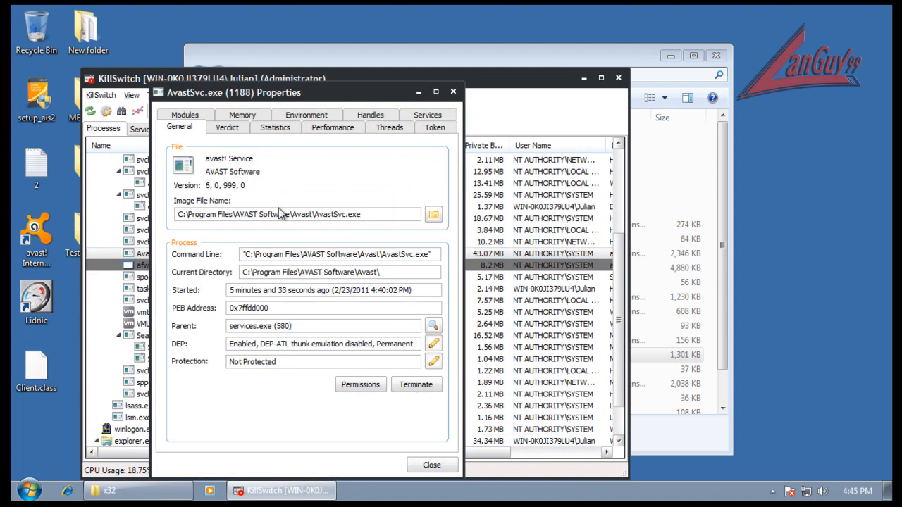
left_click(239, 128)
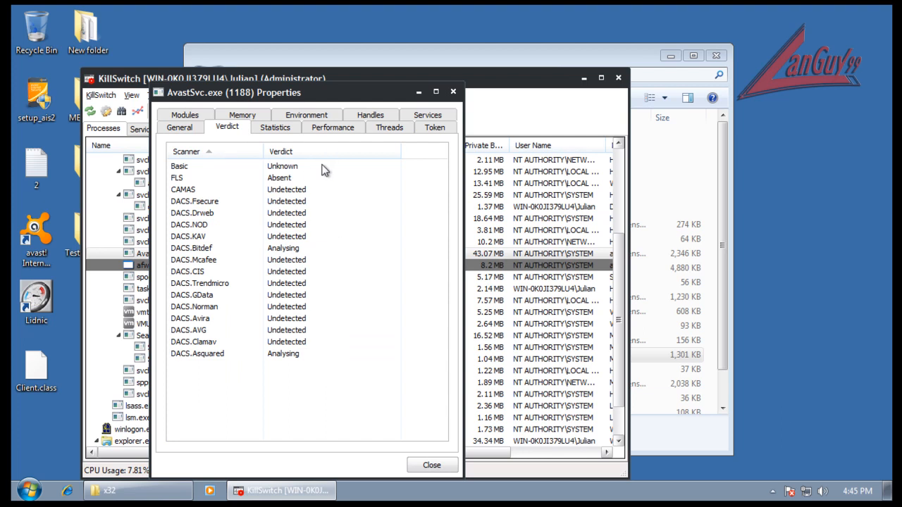
left_click(453, 92)
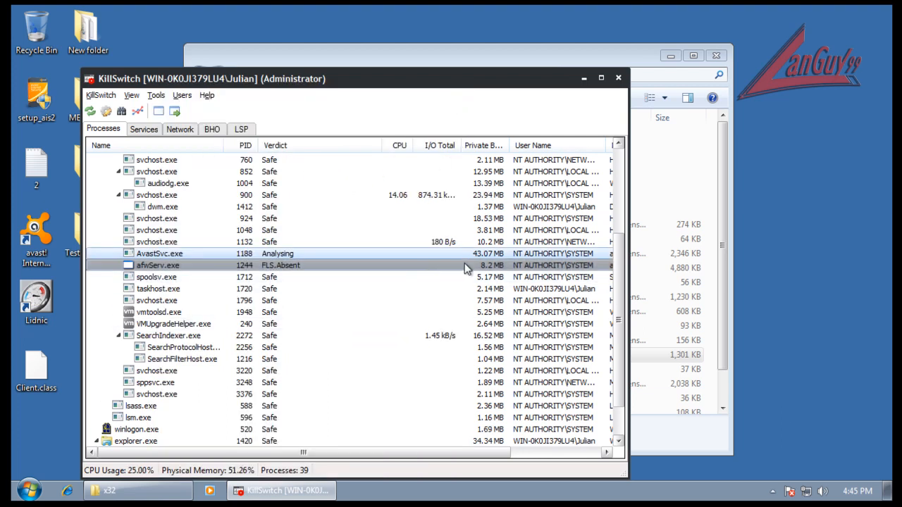
Step: Examine the individual scanner verdicts for the AvastUI.exe process, then close its properties and KillSwitch
left_click_drag(622, 248, 620, 307)
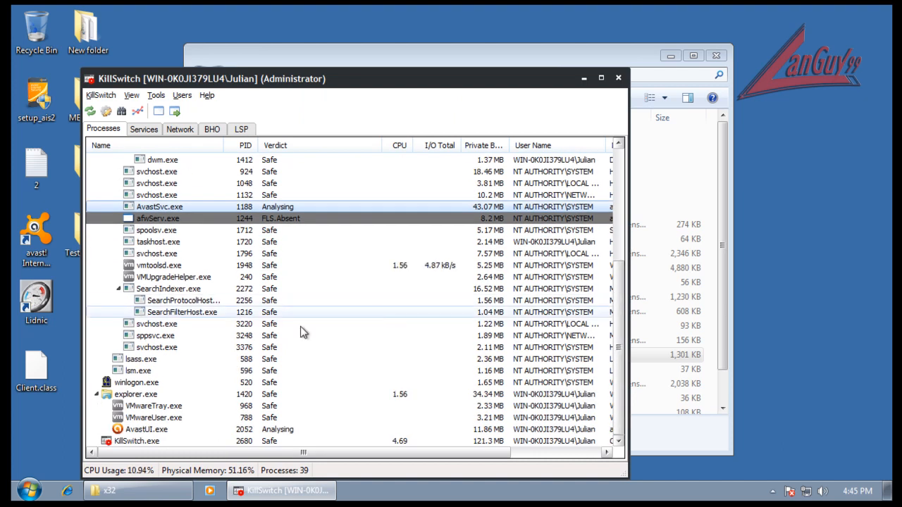
right_click(287, 429)
left_click(337, 381)
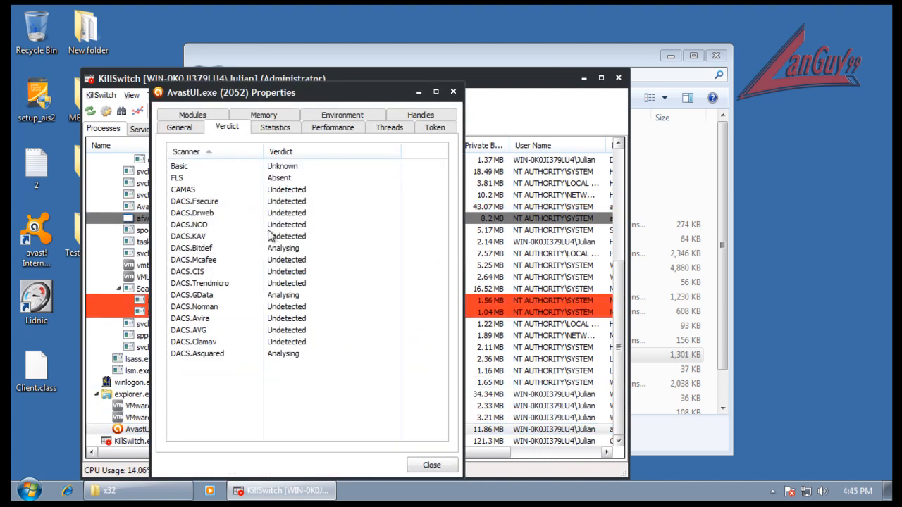
left_click(432, 466)
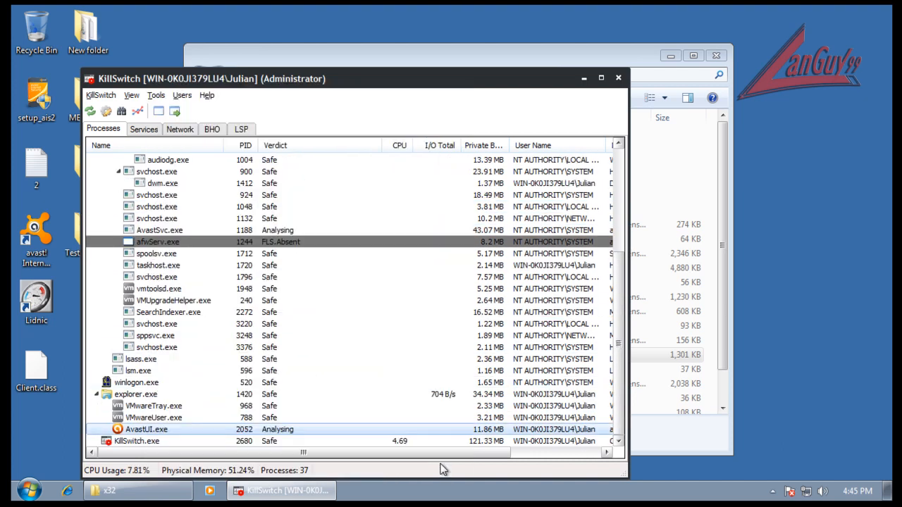
left_click(618, 78)
Step: Run CCE from the x32 folder, allow it to make changes to the computer, and close the folder window
left_click(337, 268)
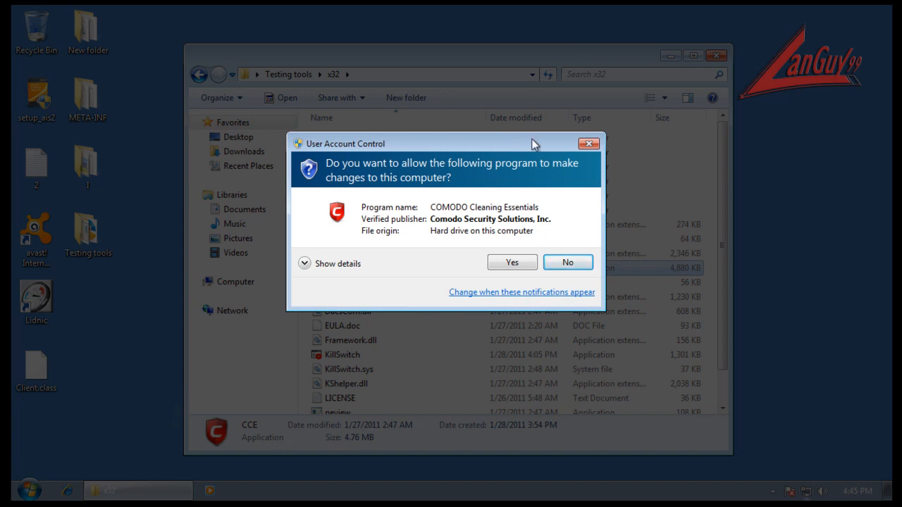
left_click(519, 264)
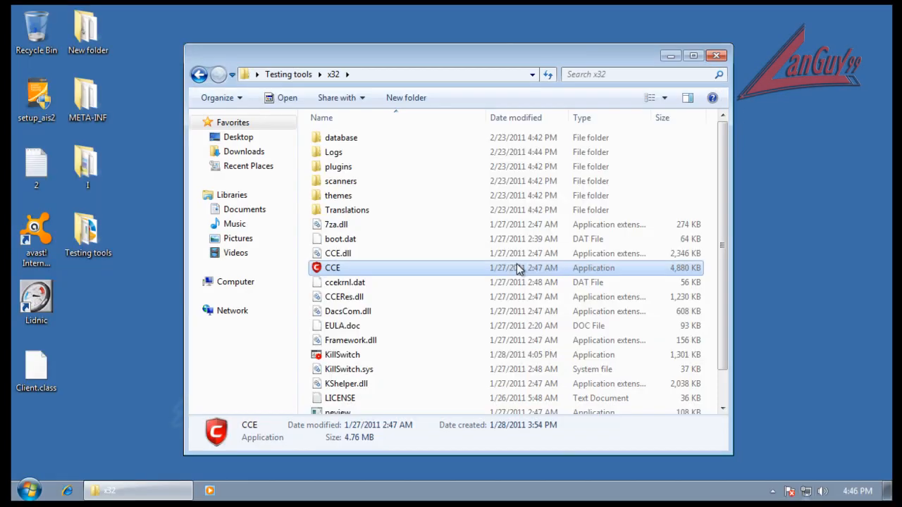
left_click(716, 55)
Step: Disable all avast! shields permanently and confirm turning off the protection
left_click(773, 491)
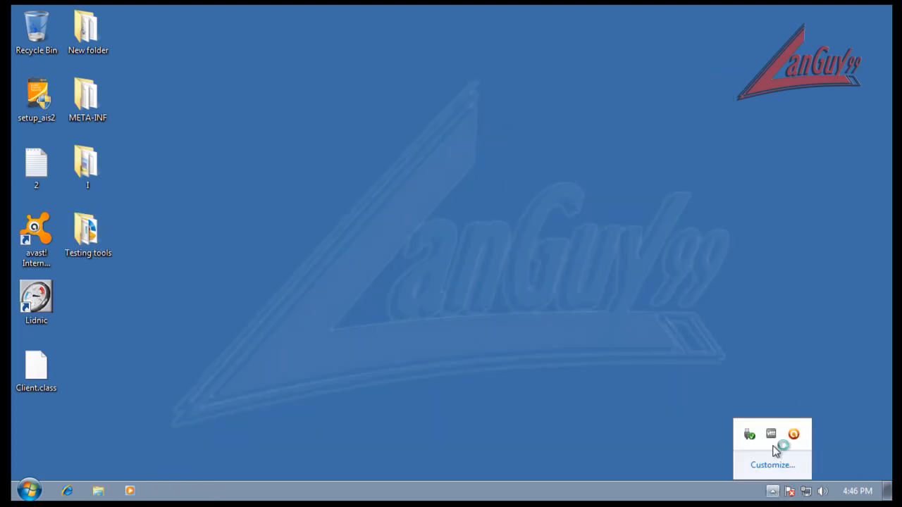
right_click(794, 435)
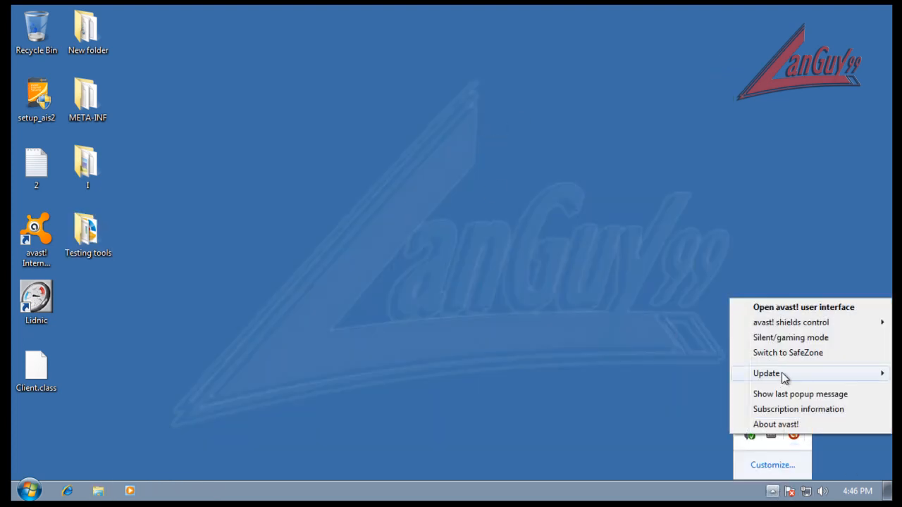
mouse_move(787, 328)
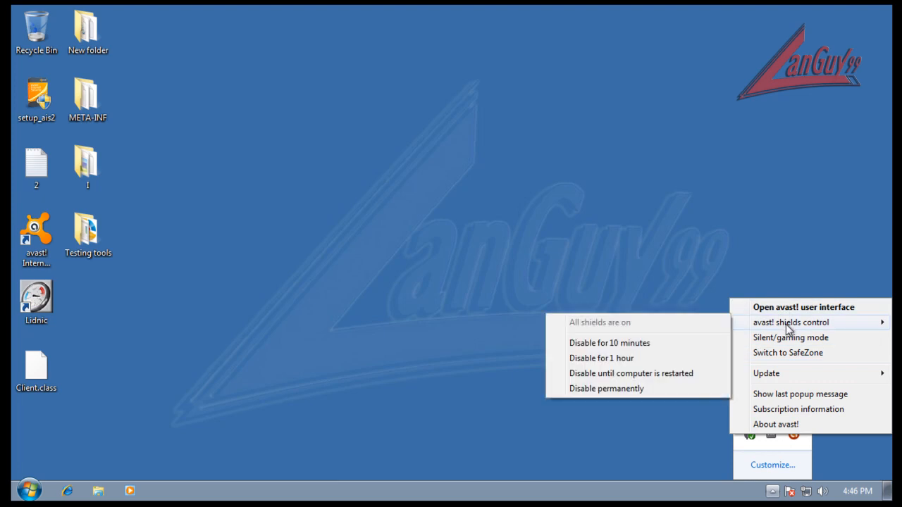
left_click(675, 389)
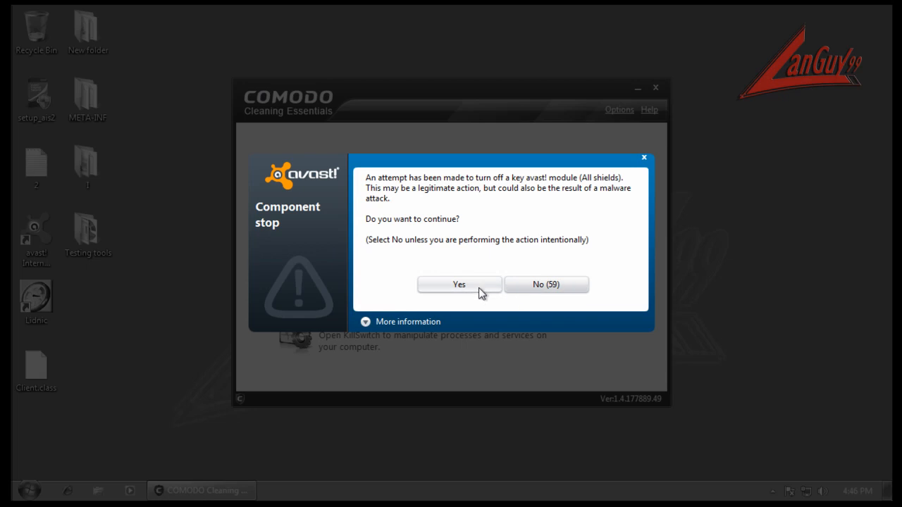
left_click(478, 288)
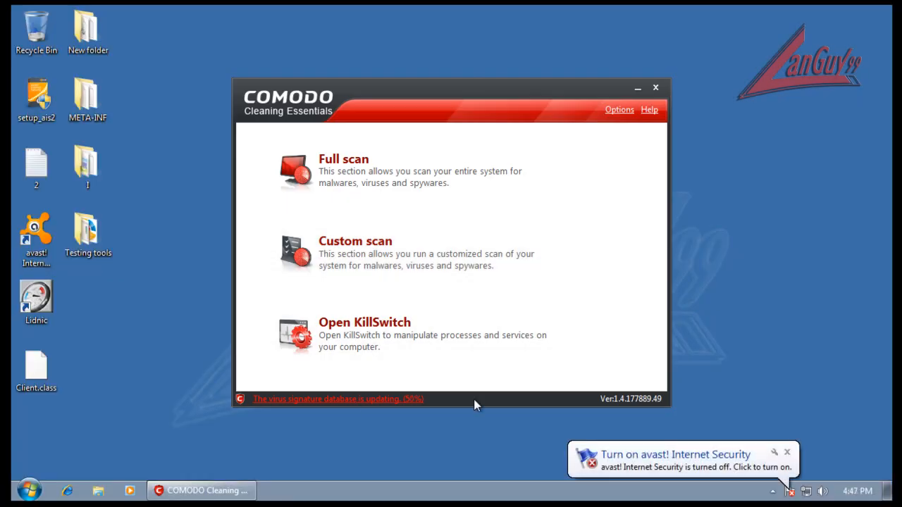
Step: Enable the suspicious MBR check and unhooking of possible kernel hooks in the CCE options, then dismiss the Windows Defender notification
left_click(620, 110)
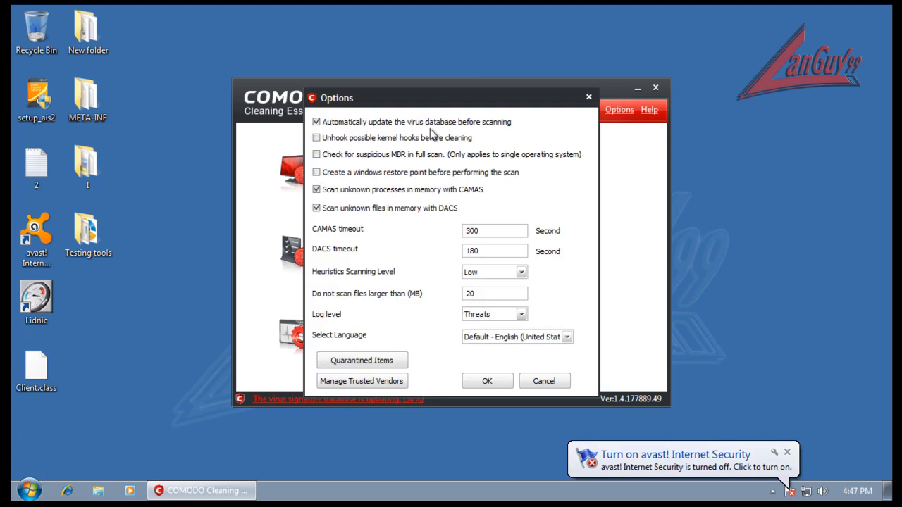
left_click(410, 154)
left_click(527, 299)
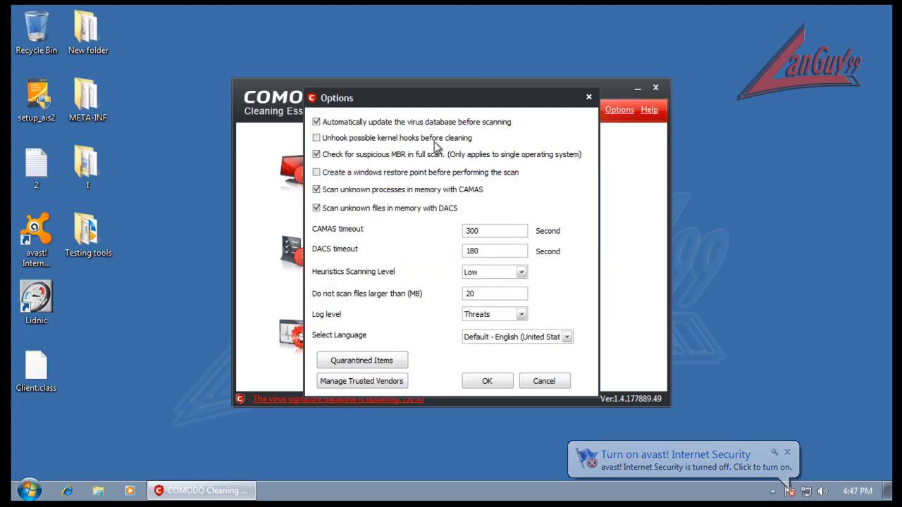
left_click(434, 139)
left_click(525, 299)
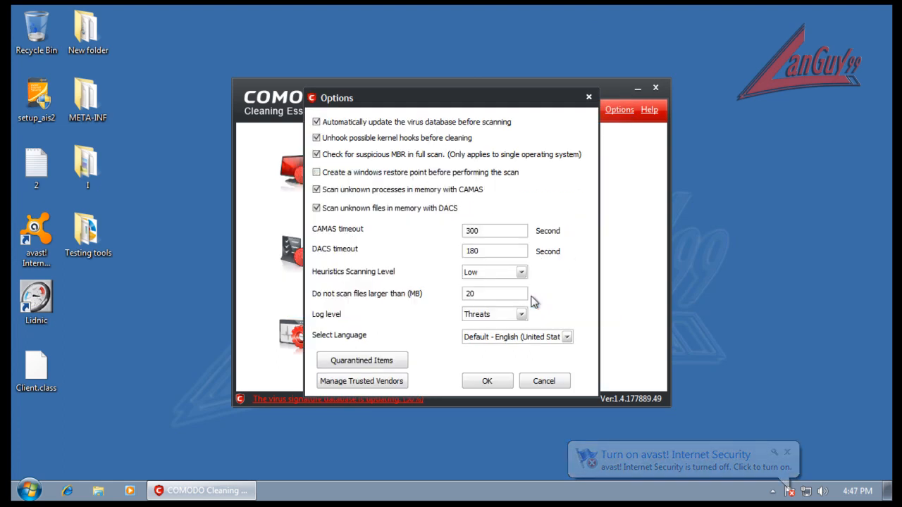
left_click(489, 381)
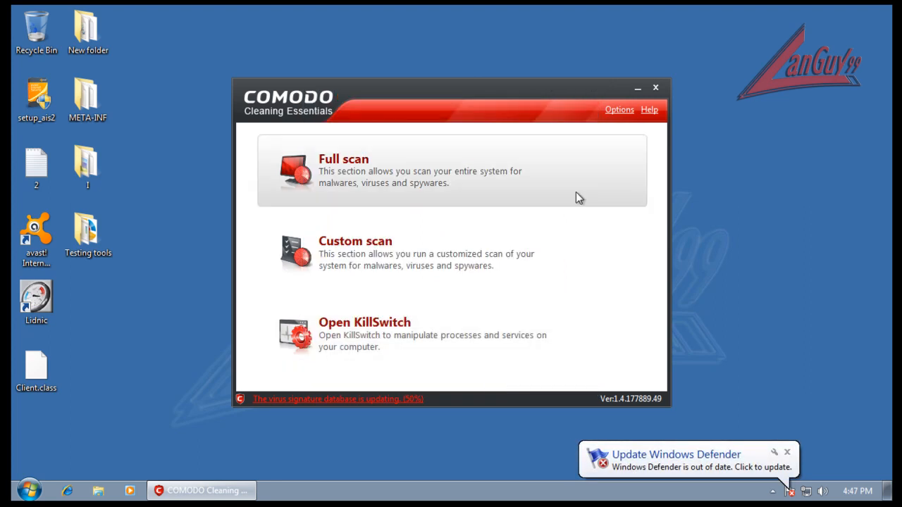
left_click(789, 452)
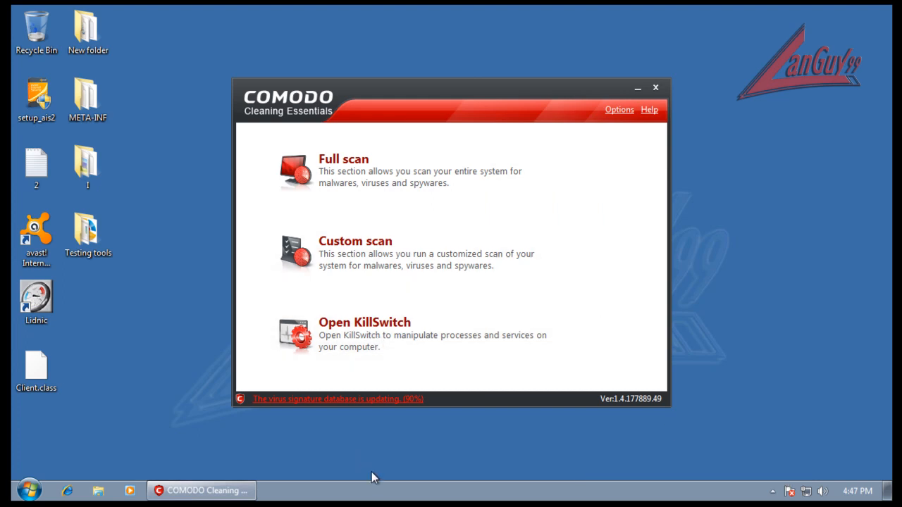
Step: Run a full scan of the system and open its scan results
left_click(357, 399)
left_click(548, 285)
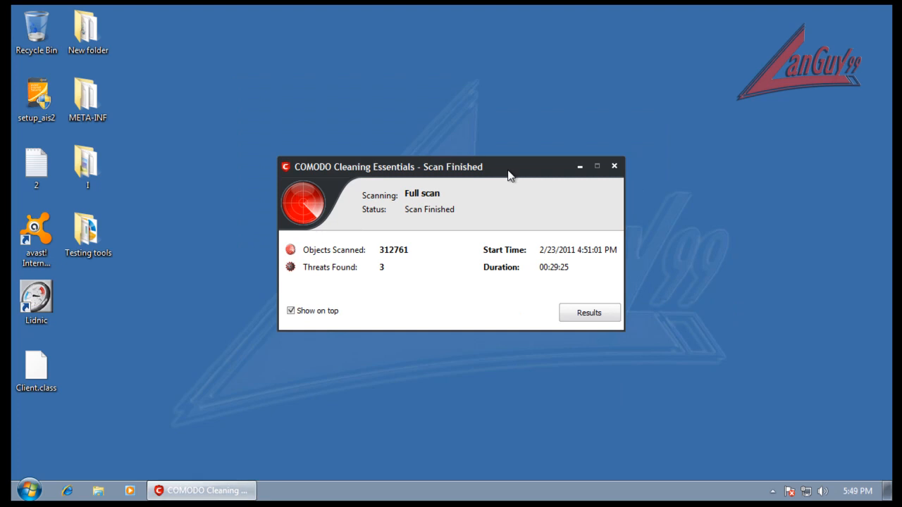
left_click(620, 310)
left_click_drag(487, 113, 463, 109)
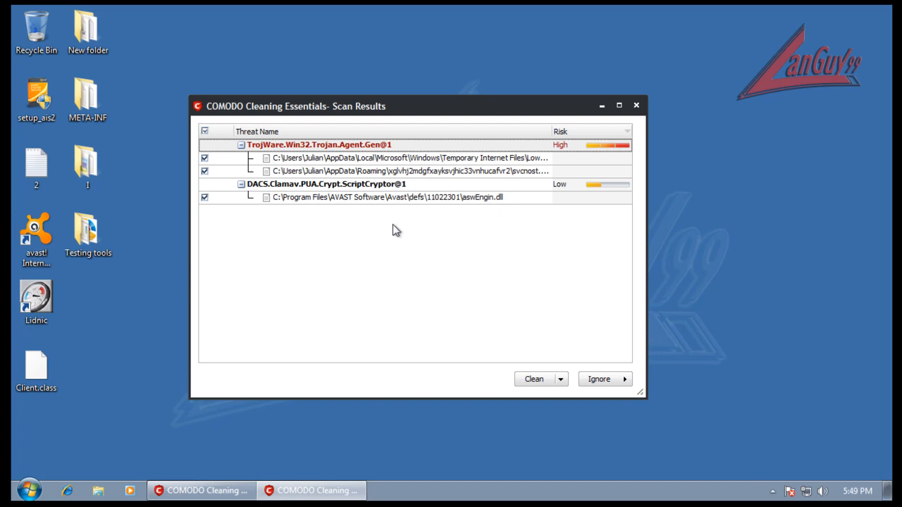
Step: Deselect the avast! file aswEngin.dll in the scan results and check the full paths of the two TrojWare detections
left_click(204, 198)
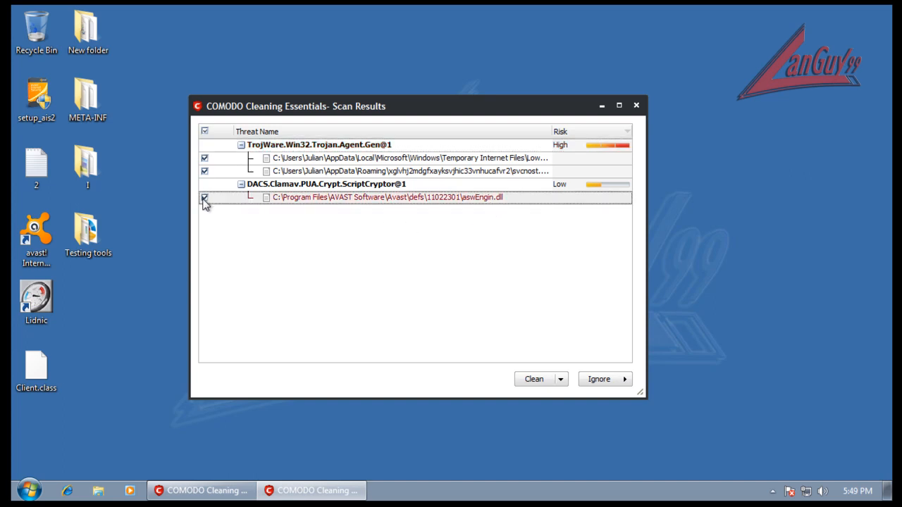
left_click(649, 172)
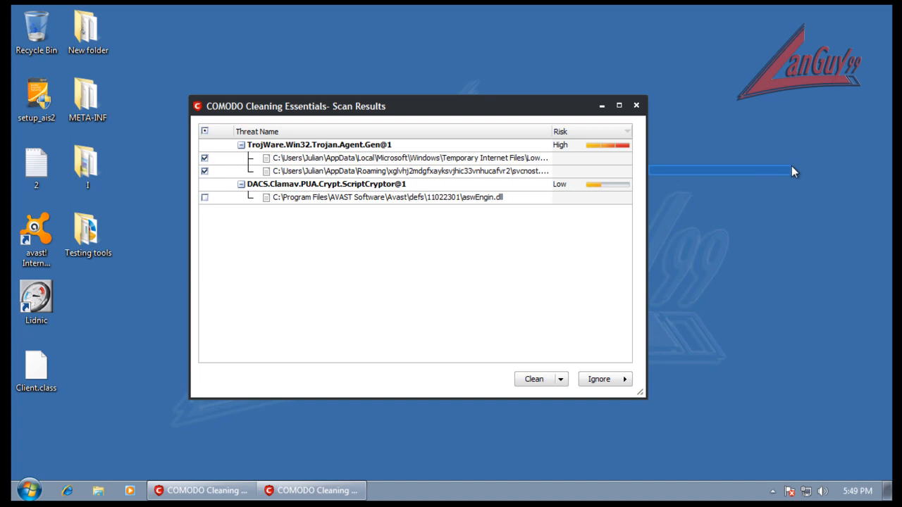
left_click(463, 174)
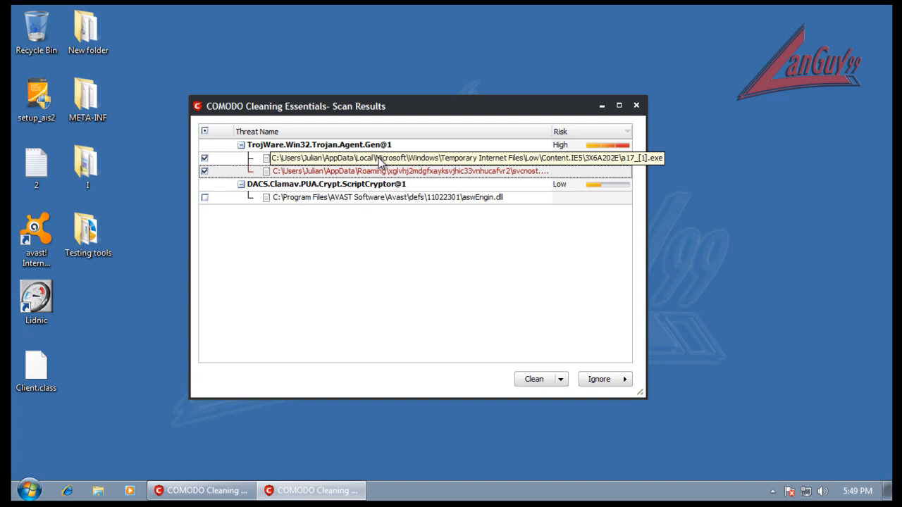
Step: Open the Computer window and arrange it beside the scan results
left_click(30, 490)
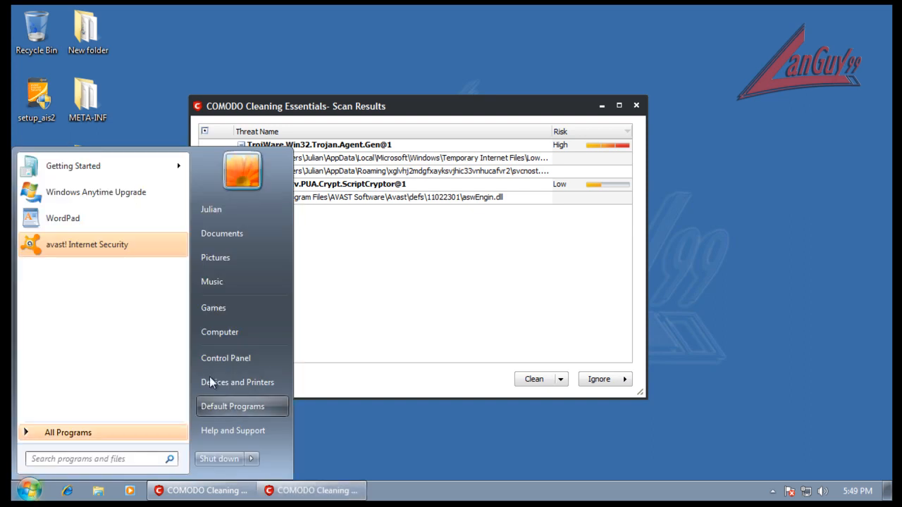
left_click(228, 335)
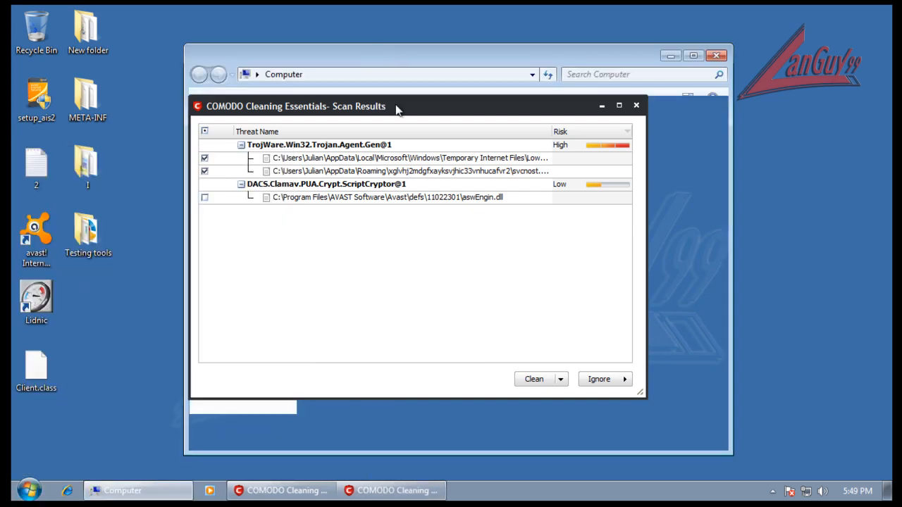
left_click_drag(427, 106, 279, 100)
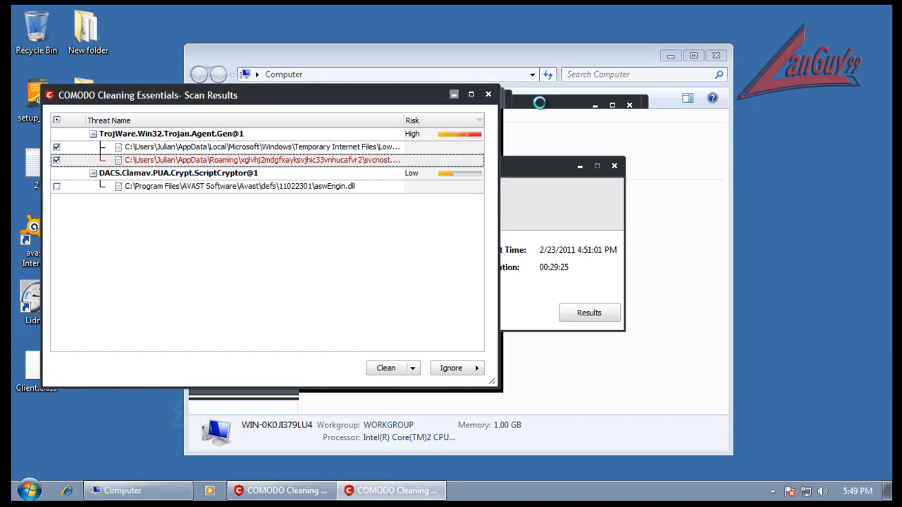
left_click(533, 62)
left_click_drag(479, 54, 785, 52)
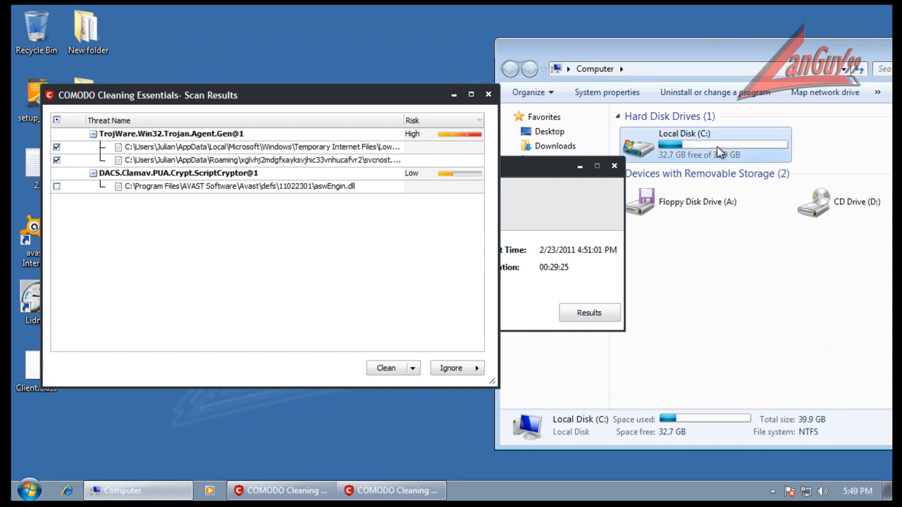
Step: Browse drive C: to the detected xglvhj2mdgfxayksvjhic33vnhucafvr2 folder in the user's AppData\Roaming and examine its contents
double_click(719, 144)
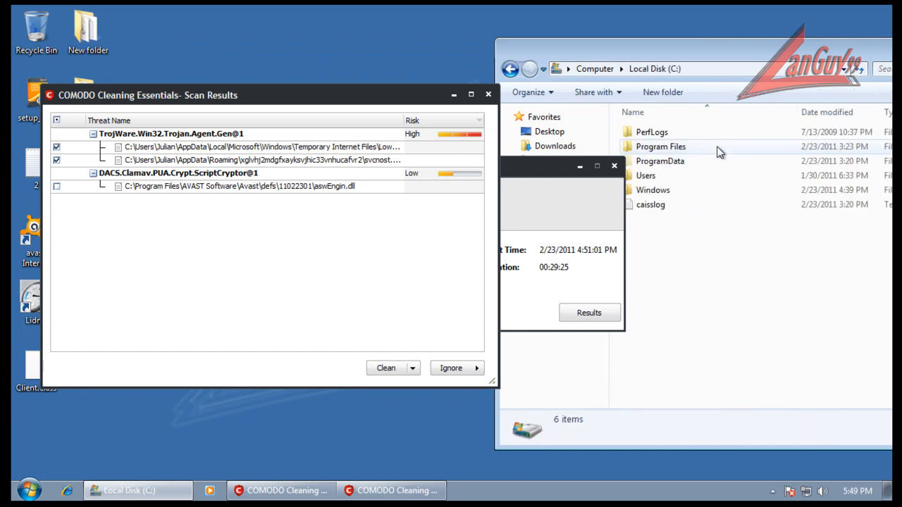
double_click(654, 176)
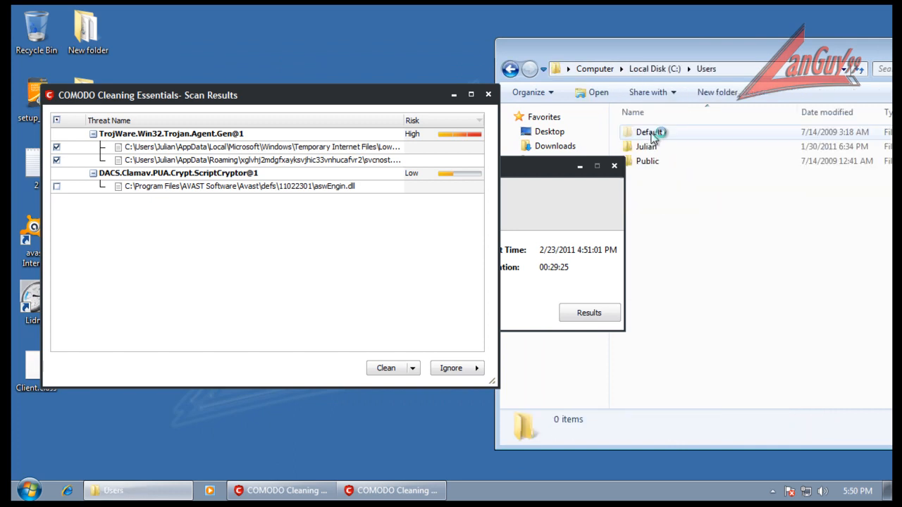
left_click(655, 146)
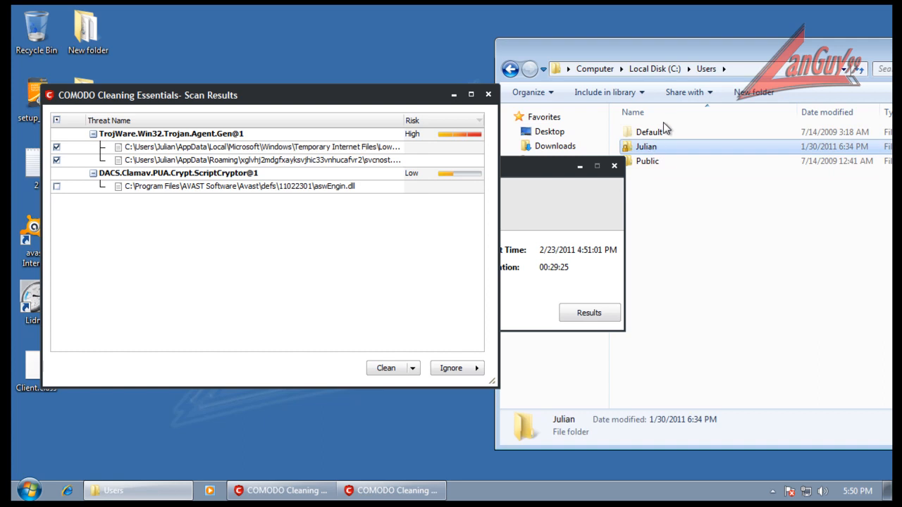
double_click(655, 148)
double_click(659, 133)
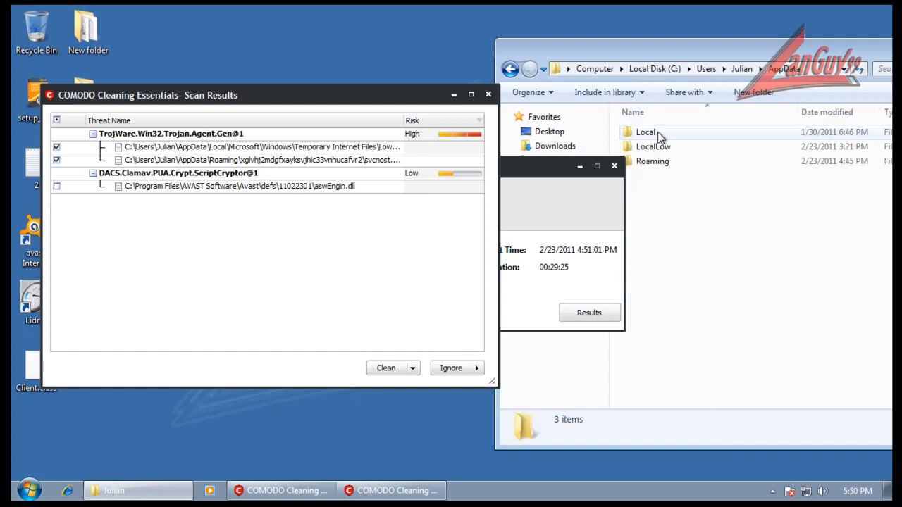
left_click(656, 165)
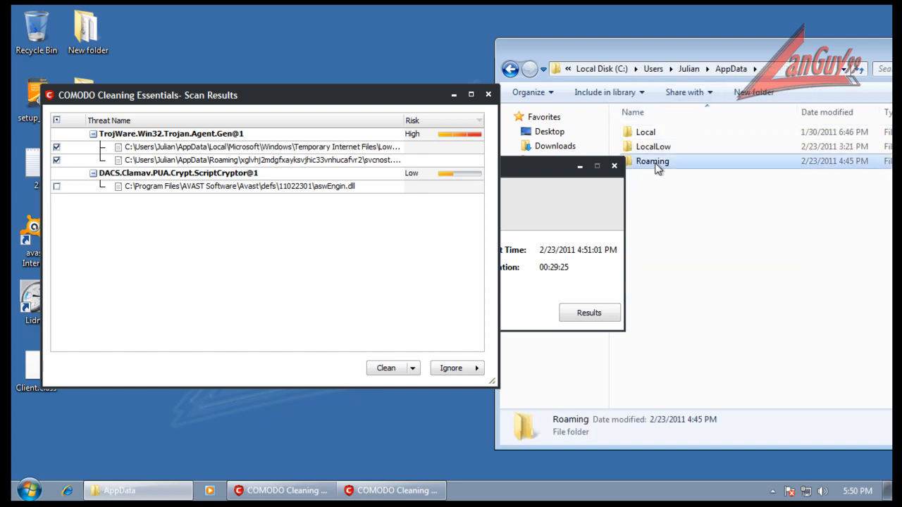
double_click(656, 164)
double_click(670, 189)
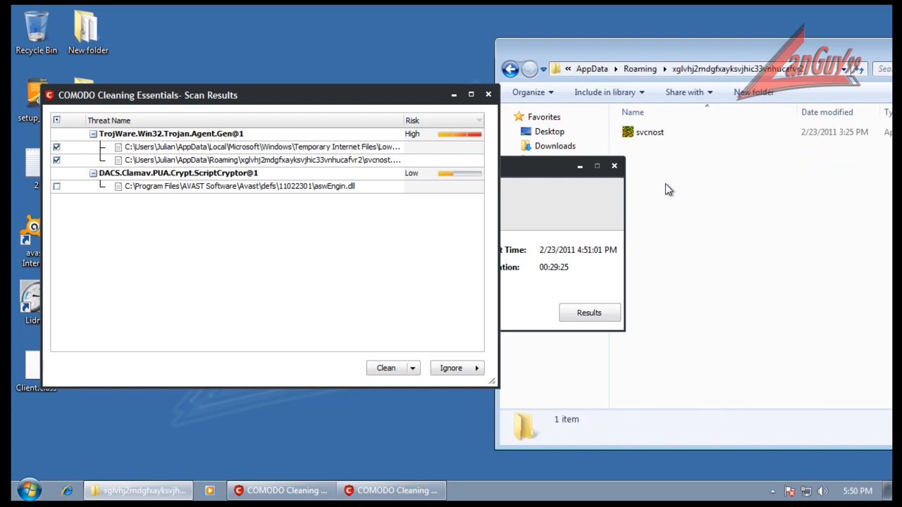
Step: Clean the two selected TrojWare.Win32.Trojan.Agent.Gen@1 files and close the scan results, accepting the computer restart
left_click_drag(413, 97, 546, 100)
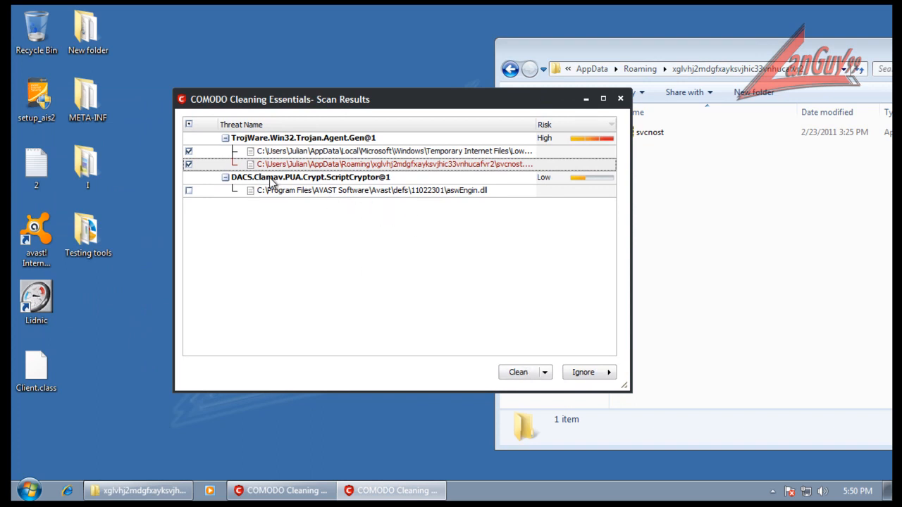
left_click(523, 372)
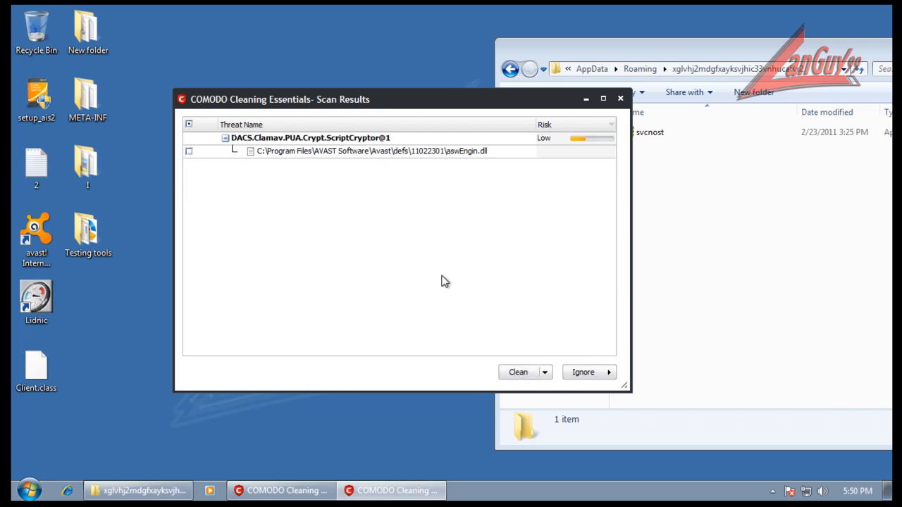
left_click(621, 99)
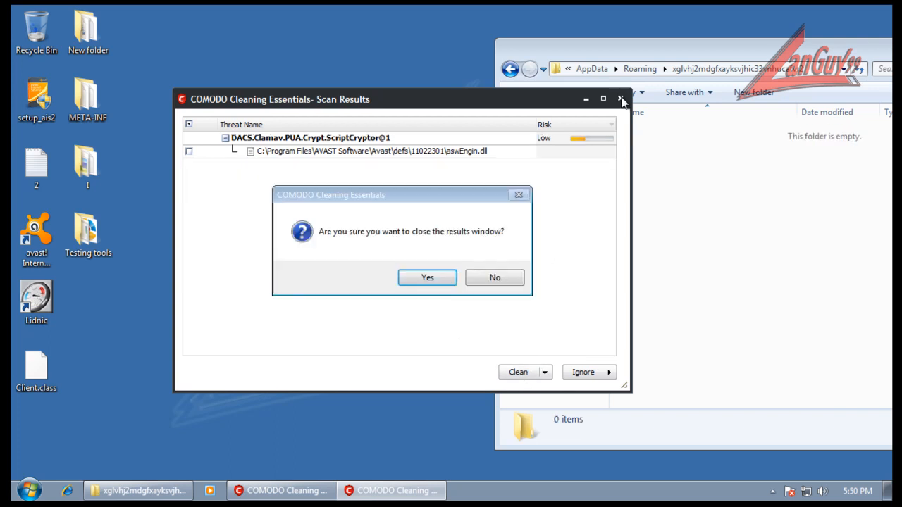
left_click(447, 280)
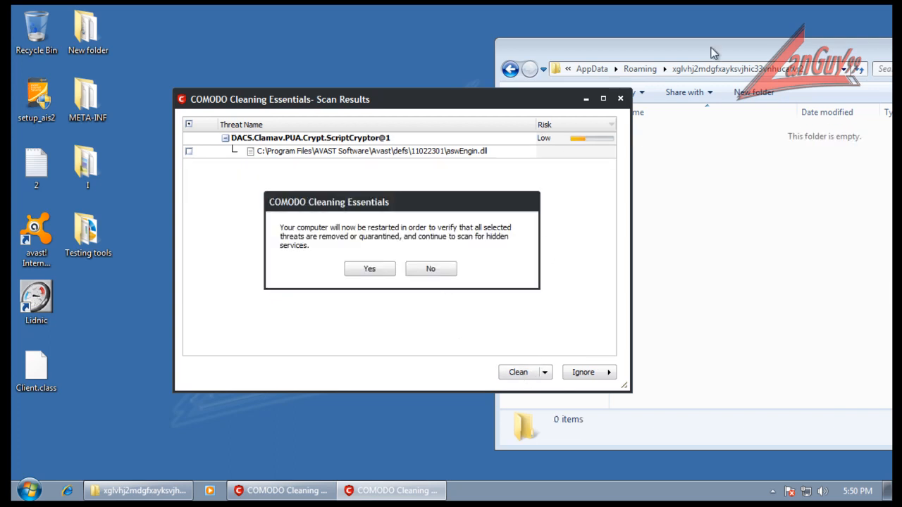
left_click(377, 272)
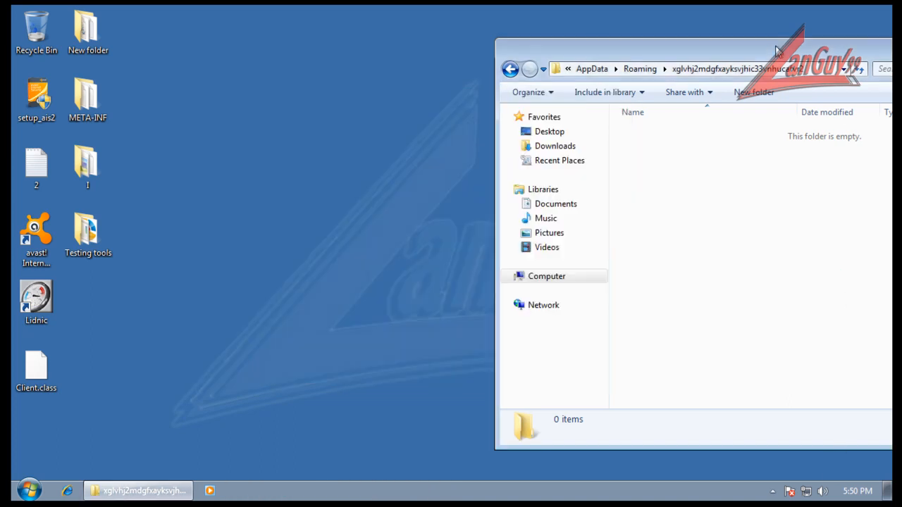
Step: Close the malware folder window and, once the computer has restarted, the cleanup results
left_click_drag(779, 53, 526, 58)
left_click(779, 60)
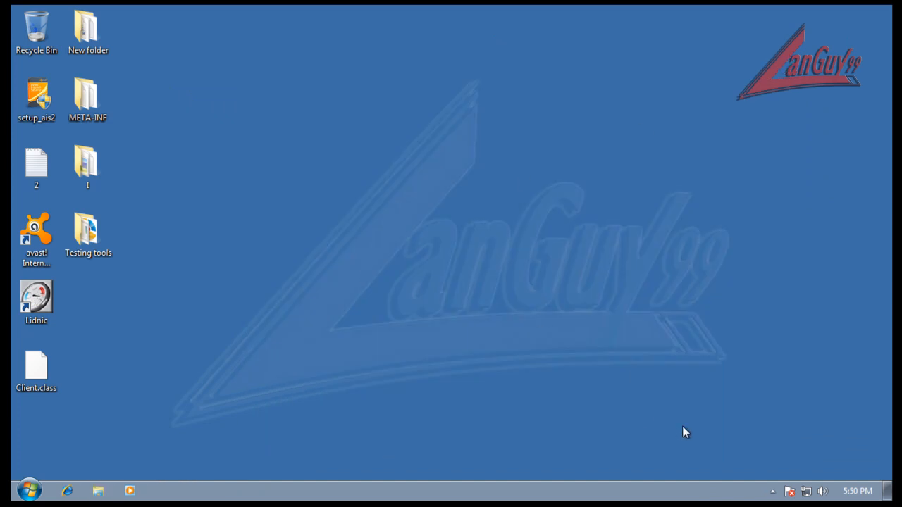
mouse_move(856, 498)
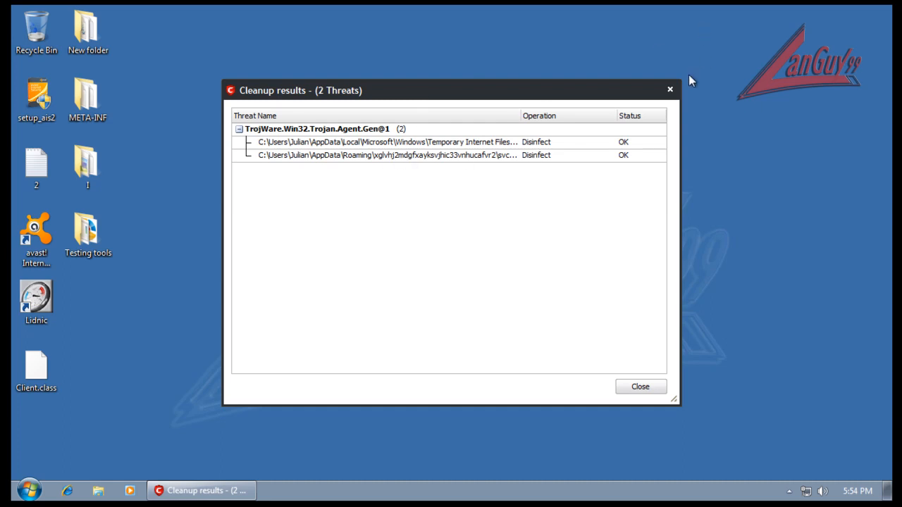
left_click(670, 90)
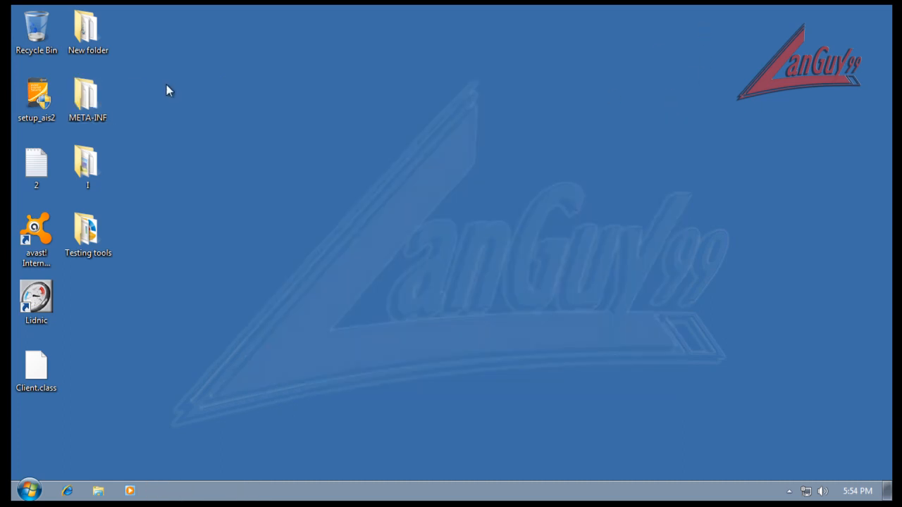
Step: Run CCleaner from the ccleaner folder in Testing tools, allow it to make changes and decline the intelligent cookie scan
double_click(86, 231)
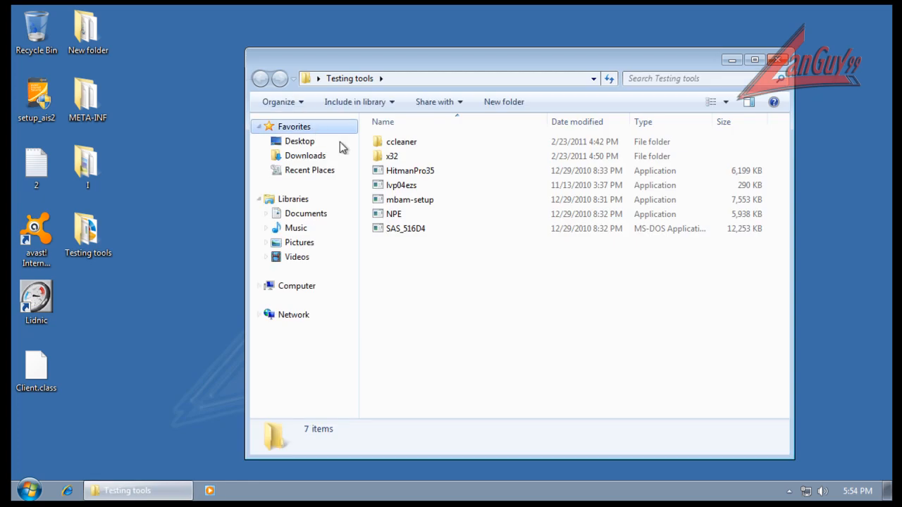
double_click(395, 143)
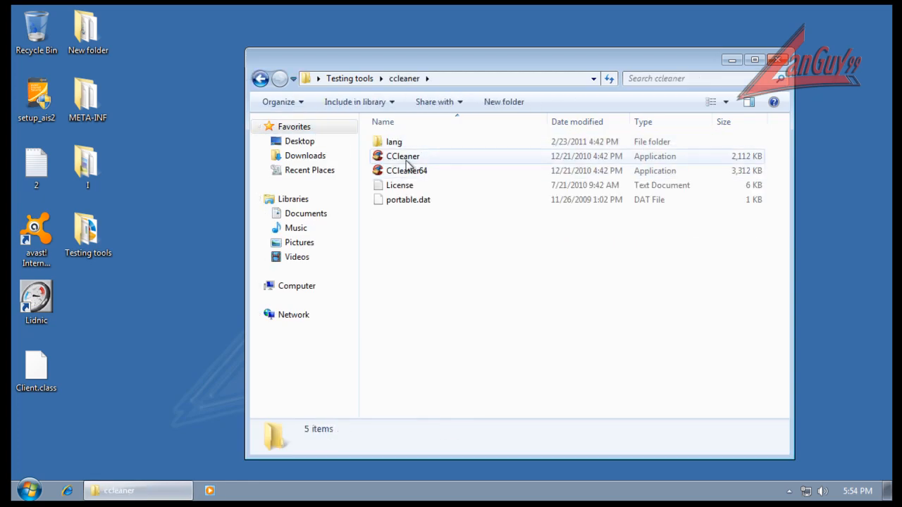
double_click(407, 158)
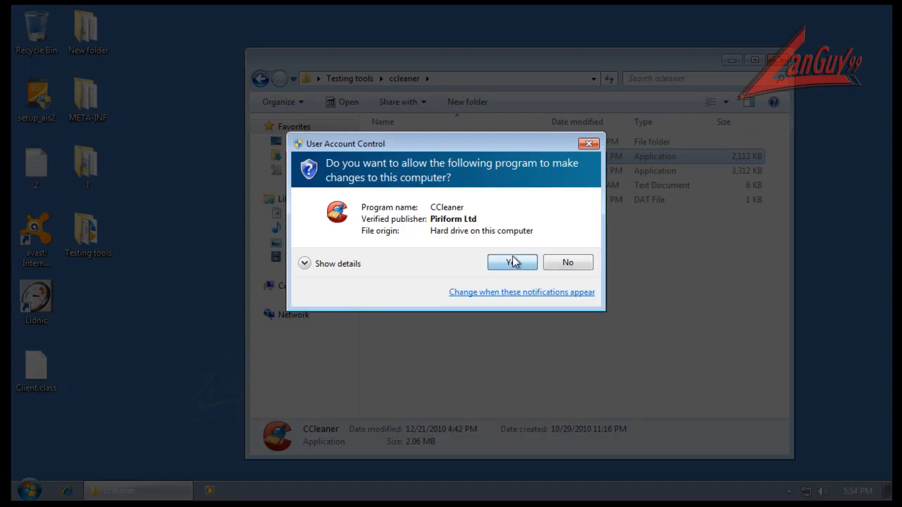
left_click(513, 261)
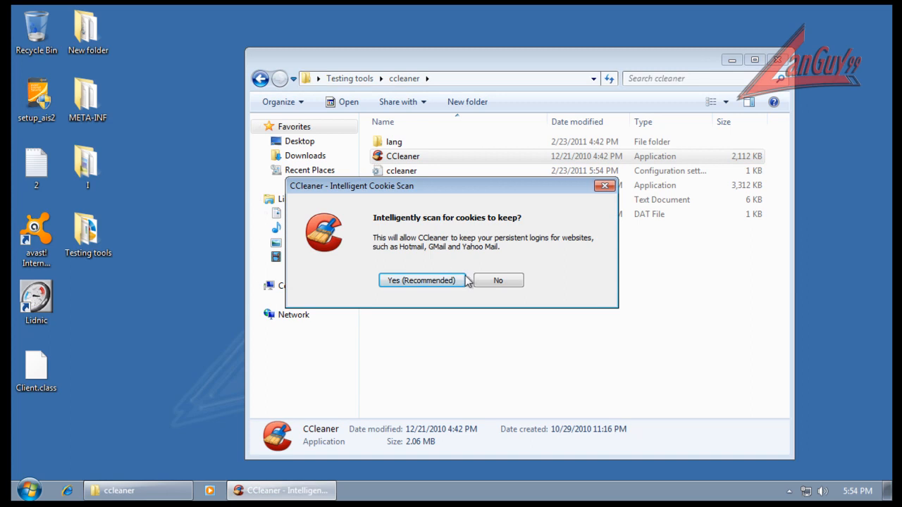
left_click(480, 283)
Step: Run the cleaner on the preselected items, confirm the cleaning and bring the ccleaner folder back to the front
left_click(262, 315)
left_click(333, 276)
left_click(241, 169)
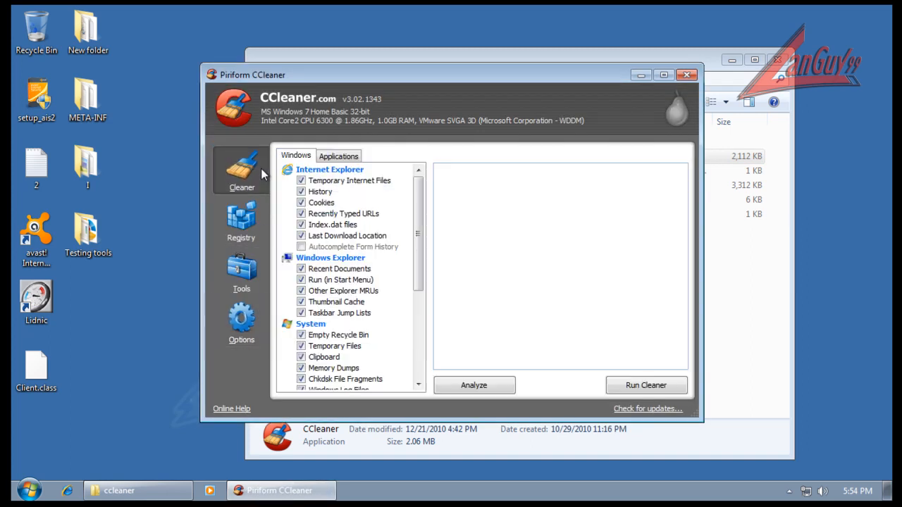
left_click(627, 385)
left_click(571, 223)
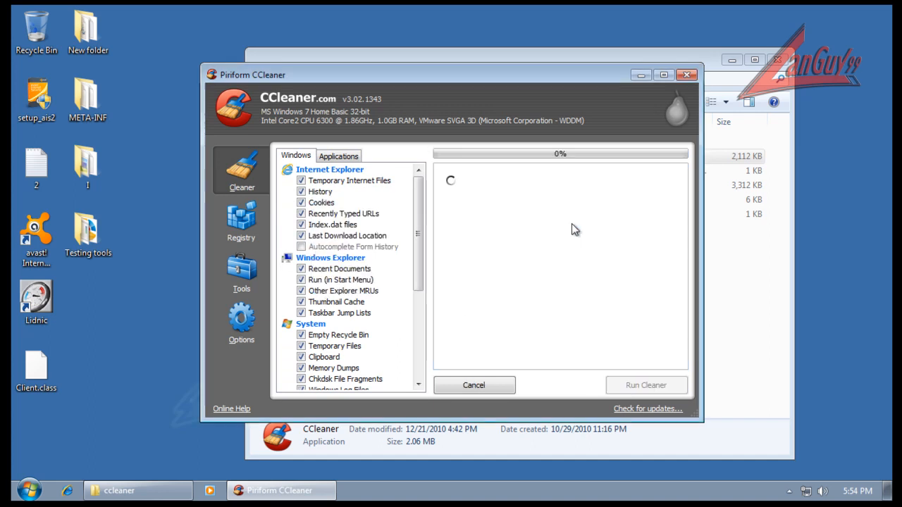
left_click(759, 243)
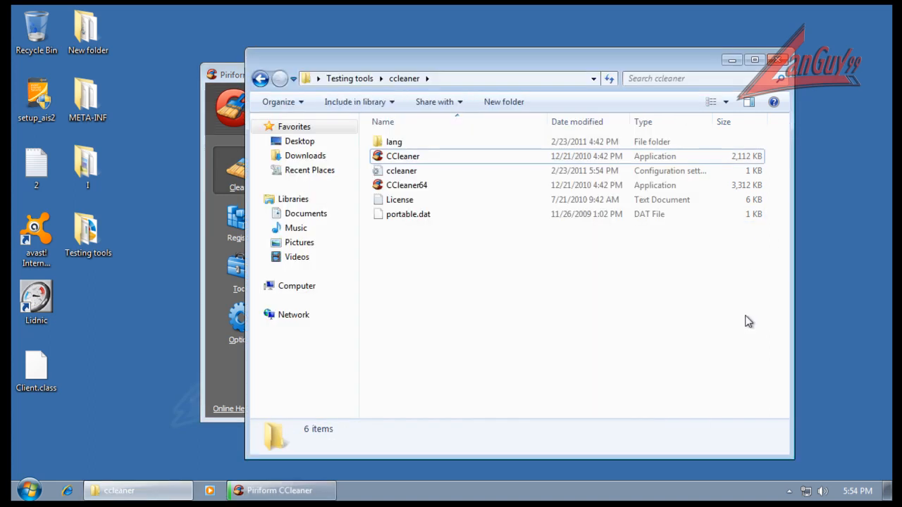
Step: Return to the Testing tools folder, start mbam-setup and close CCleaner
key("BackSpace")
left_click(401, 200)
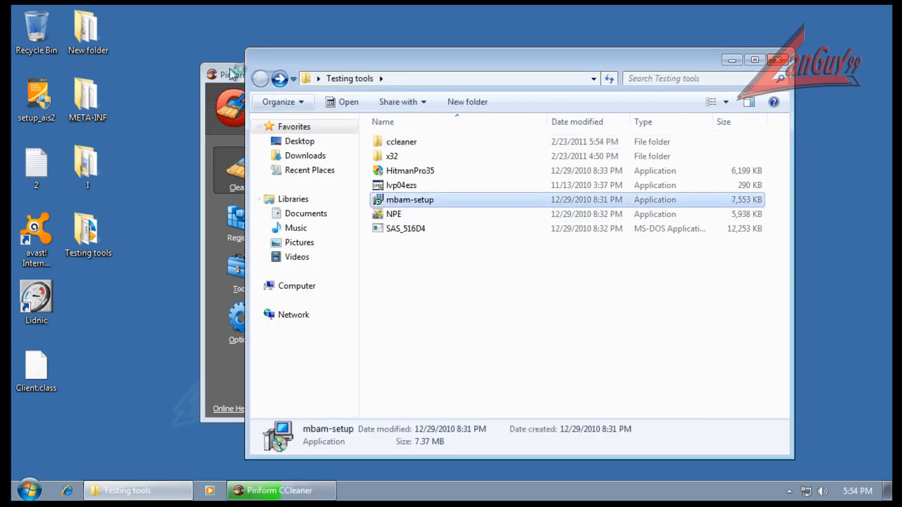
left_click(227, 75)
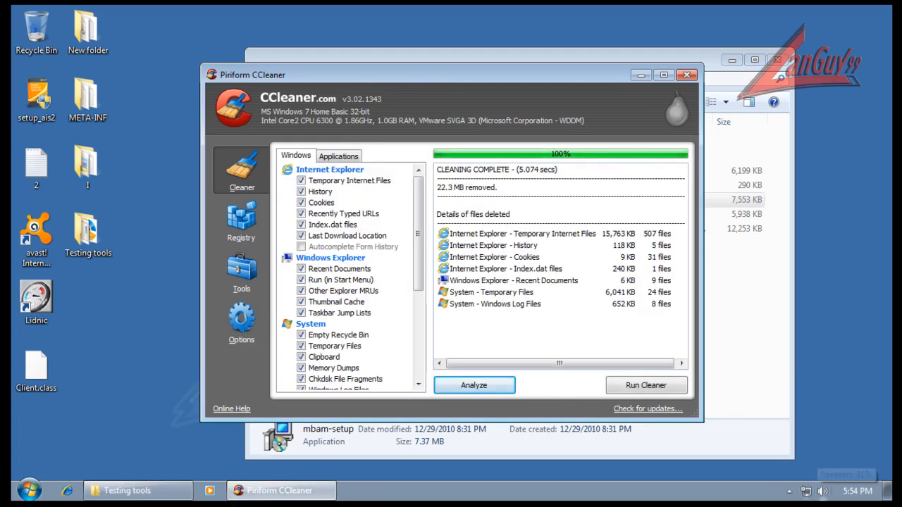
left_click(687, 75)
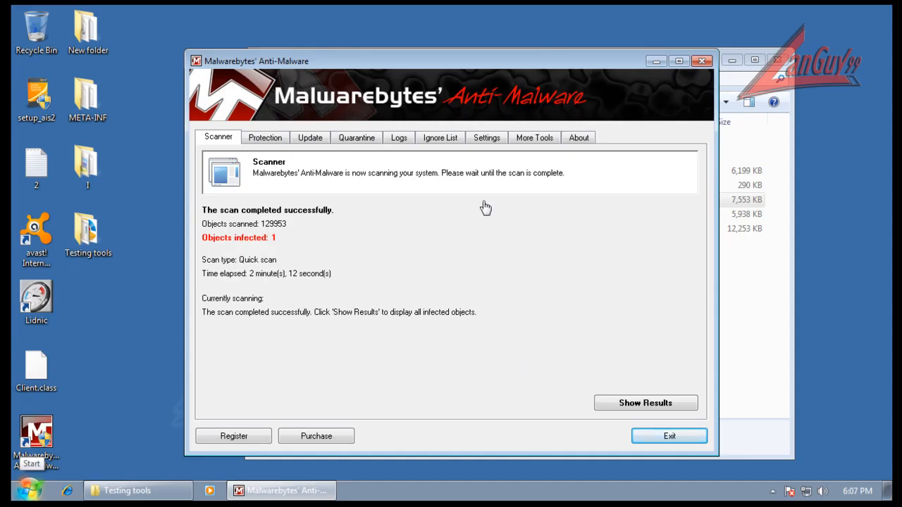
Step: Show the Malwarebytes scan results and widen the window and Item column to read the Trojan.Agent entry's full registry path
left_click(647, 401)
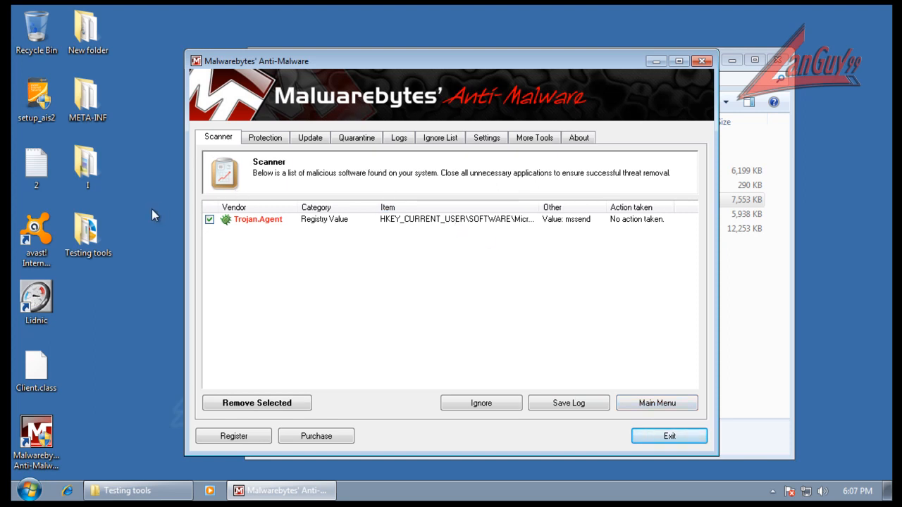
left_click_drag(186, 220, 147, 220)
left_click_drag(528, 207, 606, 206)
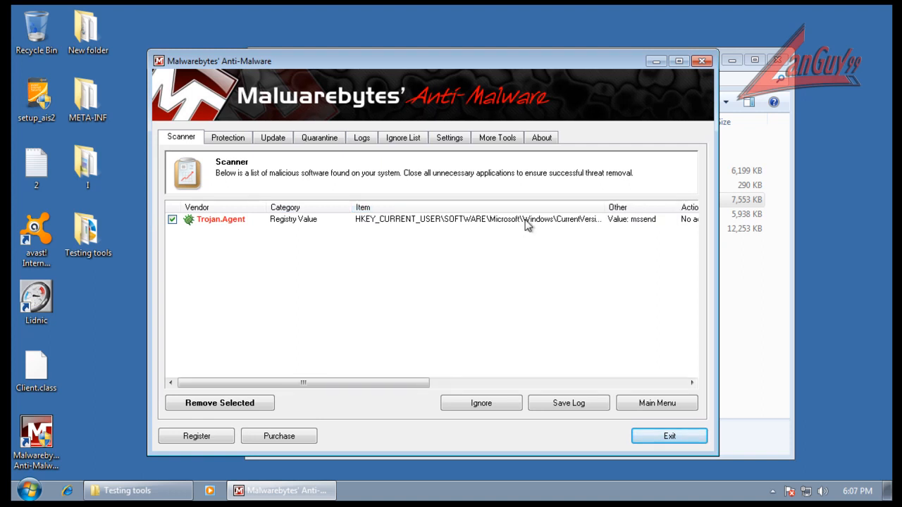
left_click(518, 223)
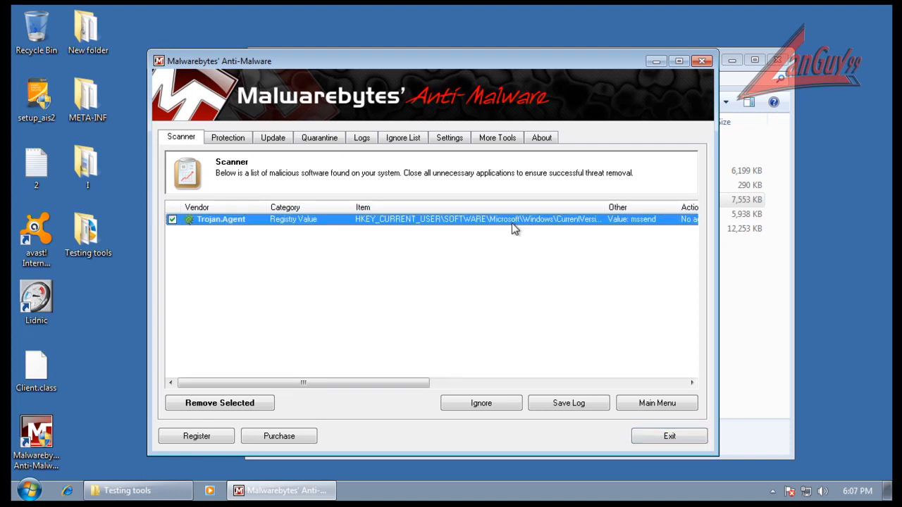
left_click_drag(717, 318, 862, 317)
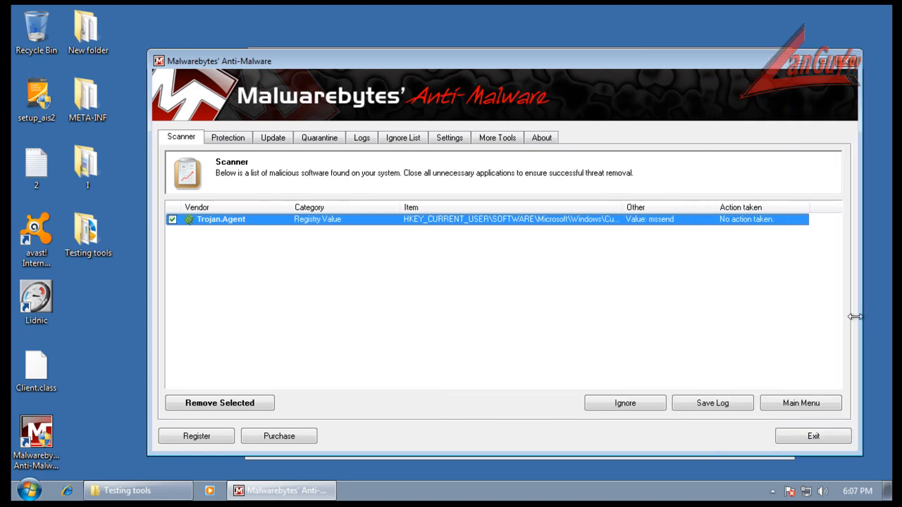
left_click_drag(623, 206, 713, 209)
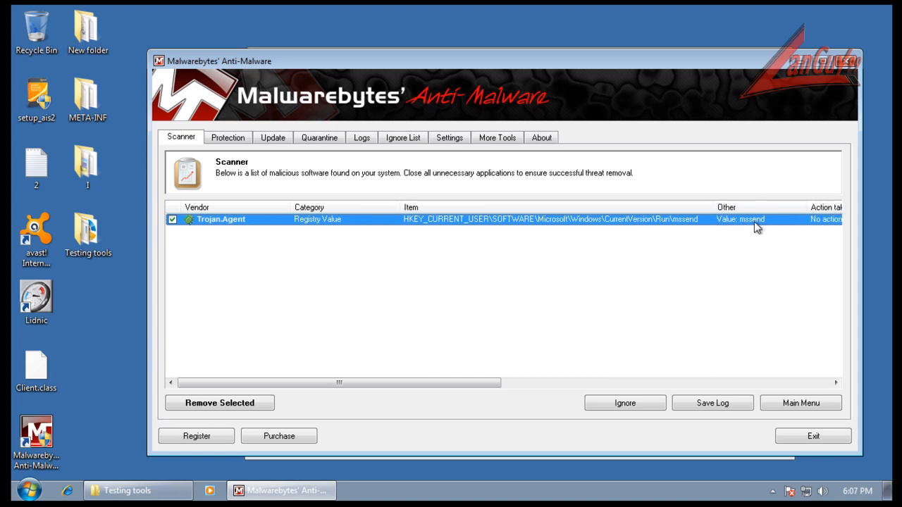
Step: Remove the selected Trojan.Agent registry value, close the log and exit Malwarebytes' Anti-Malware
left_click(255, 401)
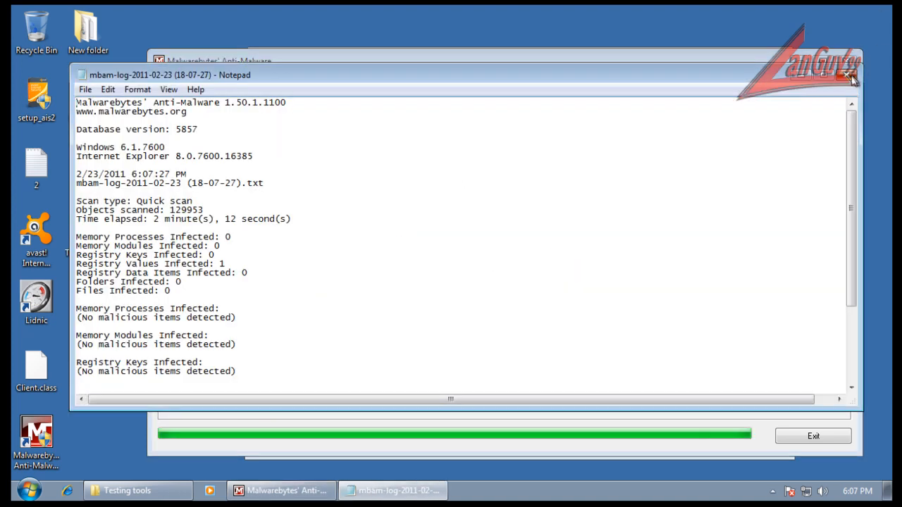
left_click(852, 74)
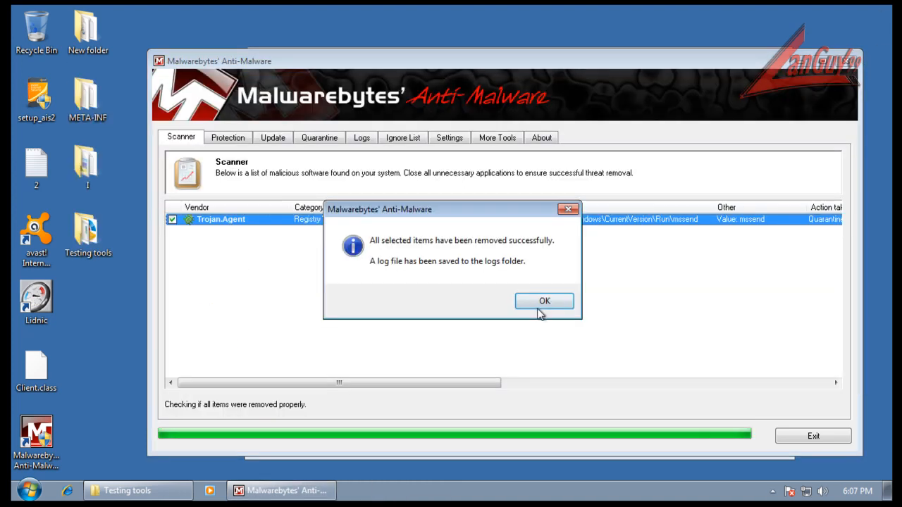
left_click(542, 301)
left_click(813, 437)
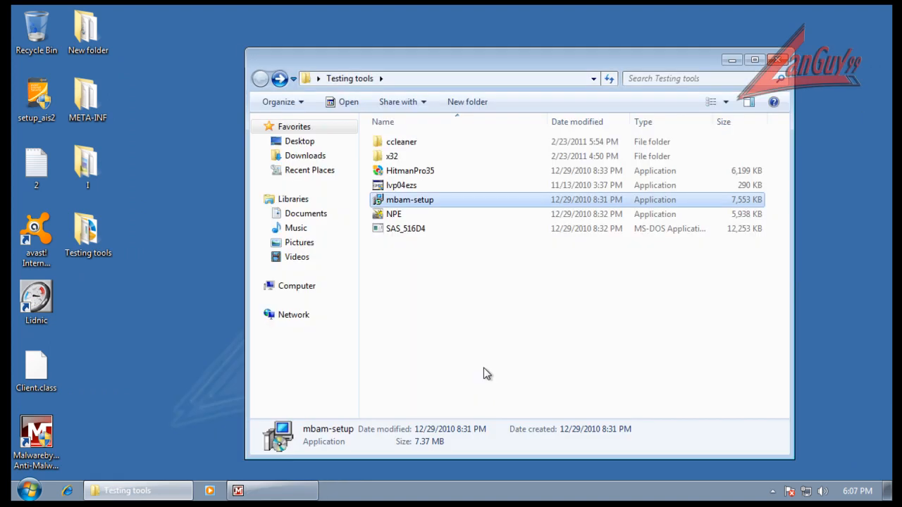
Step: Run HitmanPro35 from the Testing tools folder, allow it to make changes and start the malware scan
left_click(498, 338)
double_click(413, 172)
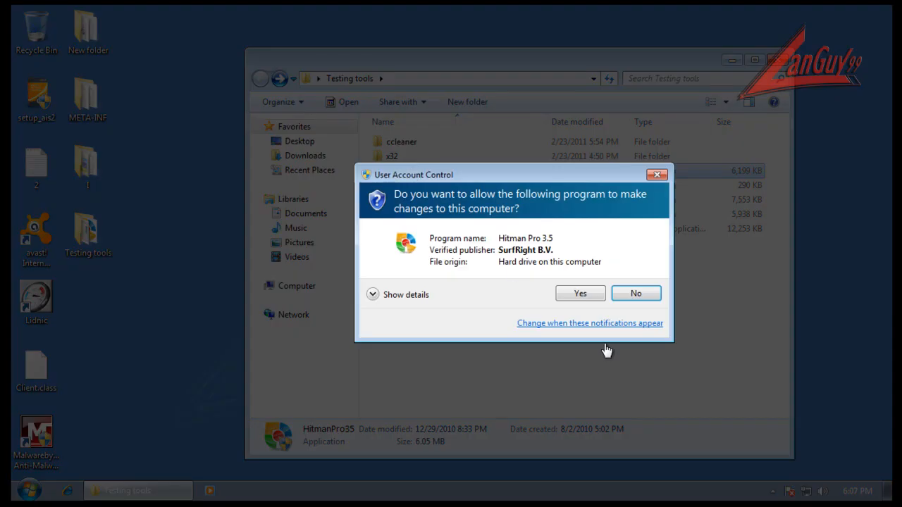
left_click(590, 291)
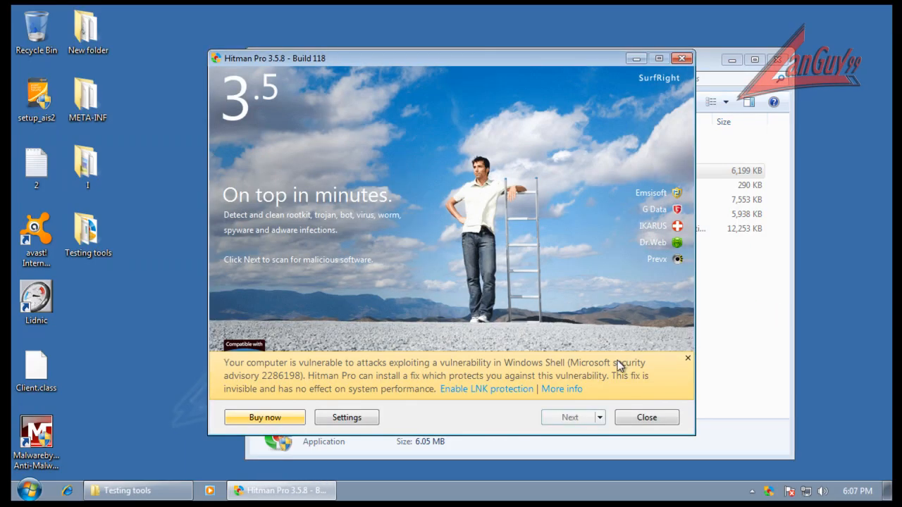
left_click(572, 419)
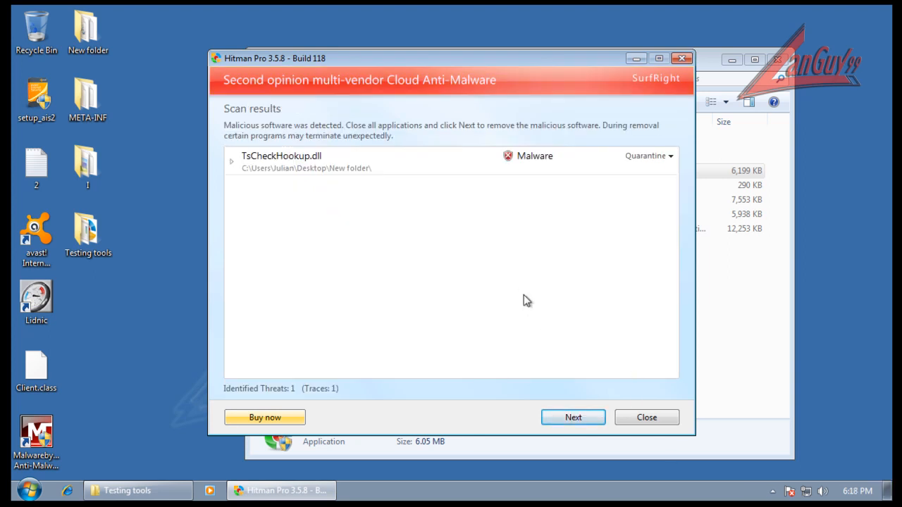
Step: Expand the details of the TsCheckHookup.dll detection and locate that file in the desktop's New folder beside the scan results
left_click(369, 167)
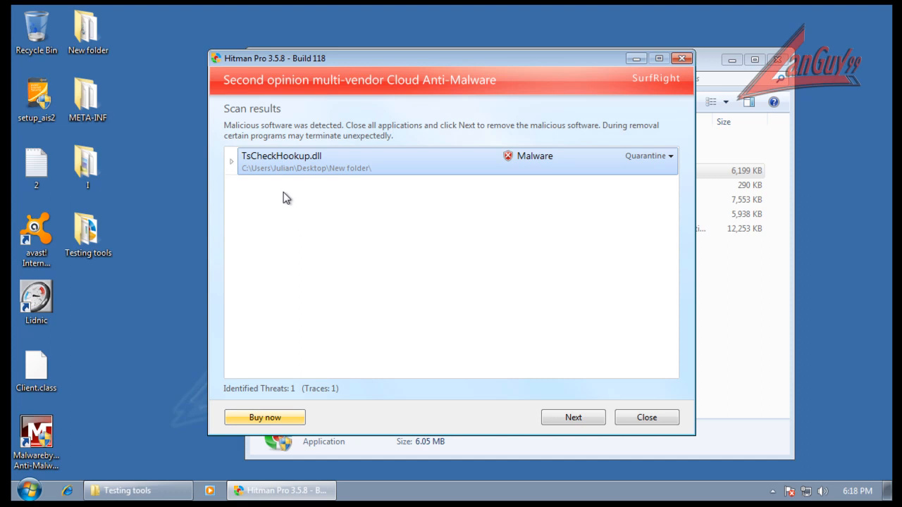
left_click(232, 163)
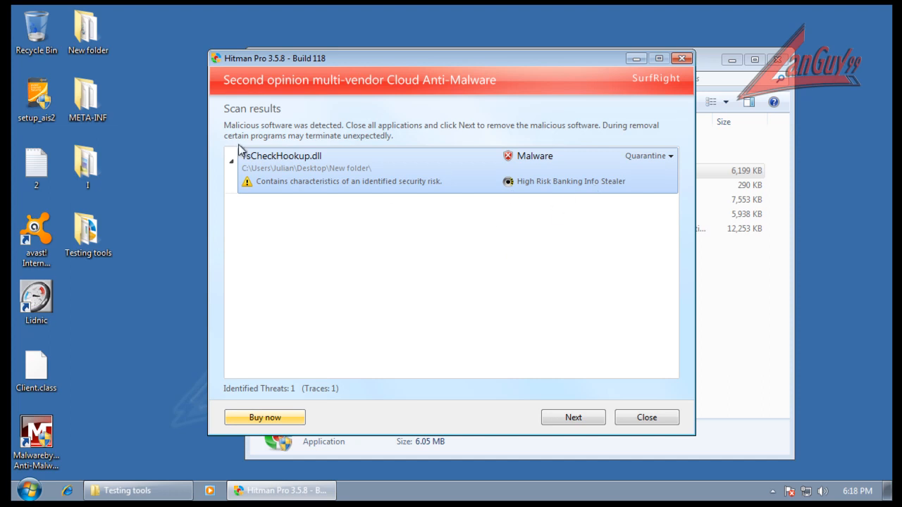
double_click(83, 43)
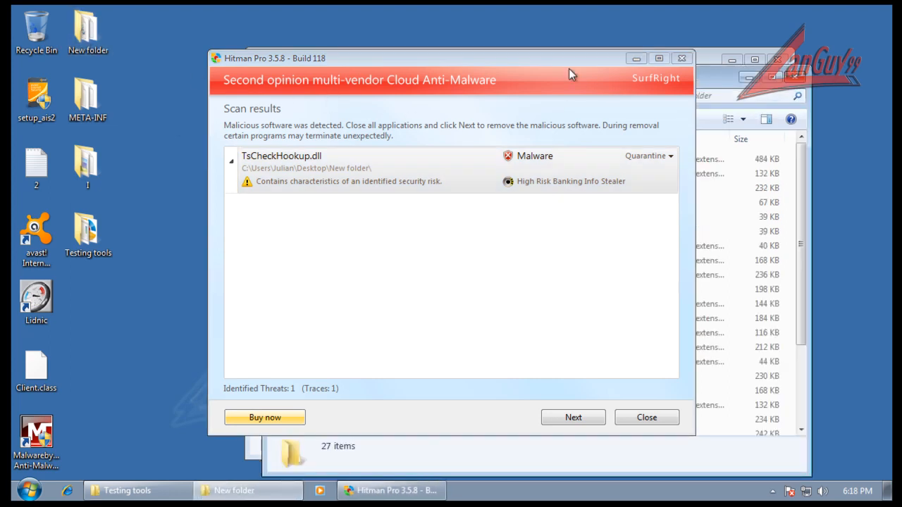
left_click(409, 64)
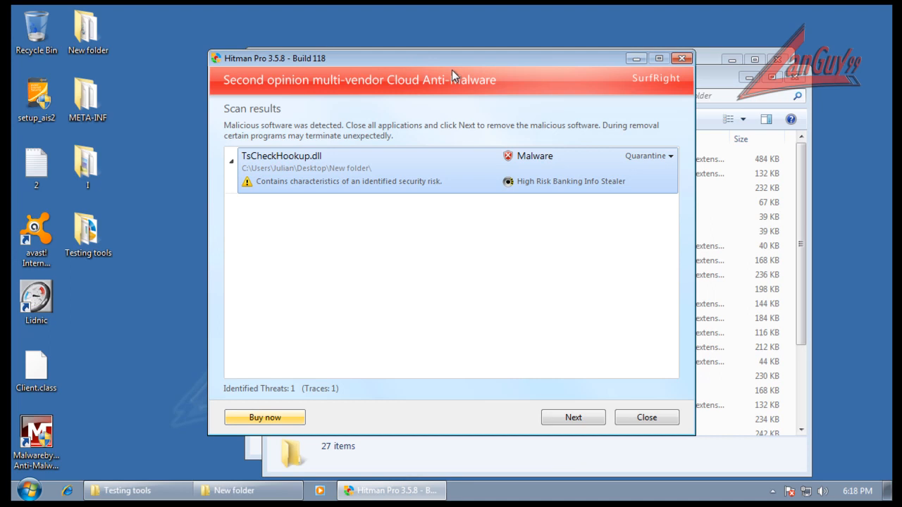
left_click_drag(400, 56, 263, 33)
left_click_drag(576, 66, 746, 69)
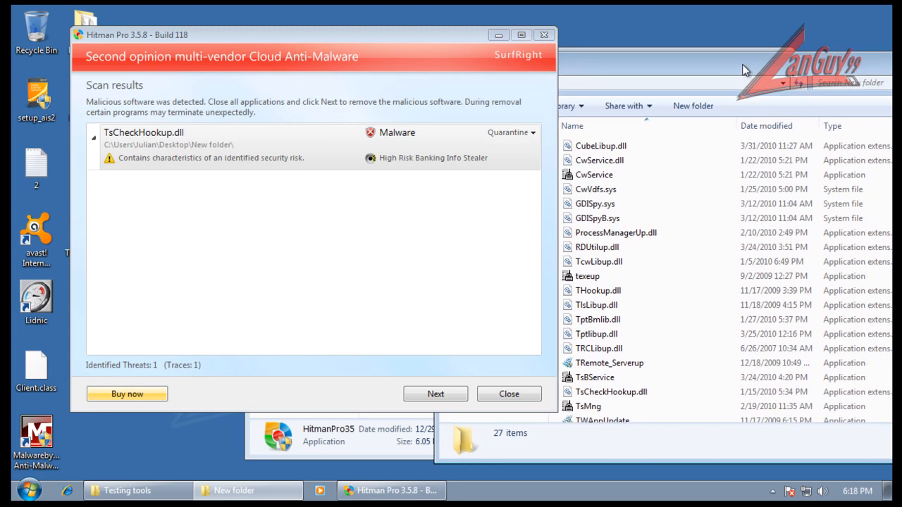
left_click(699, 129)
left_click(647, 130)
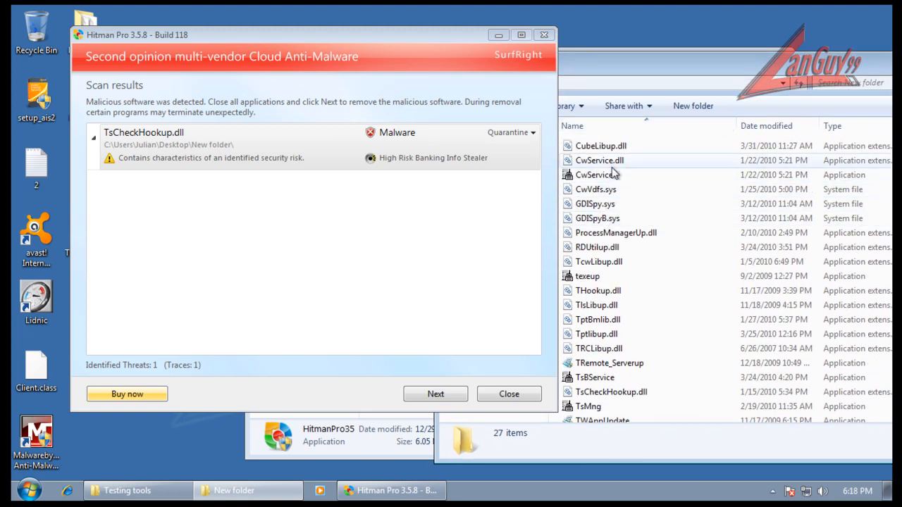
scroll(610, 212, "down", 3)
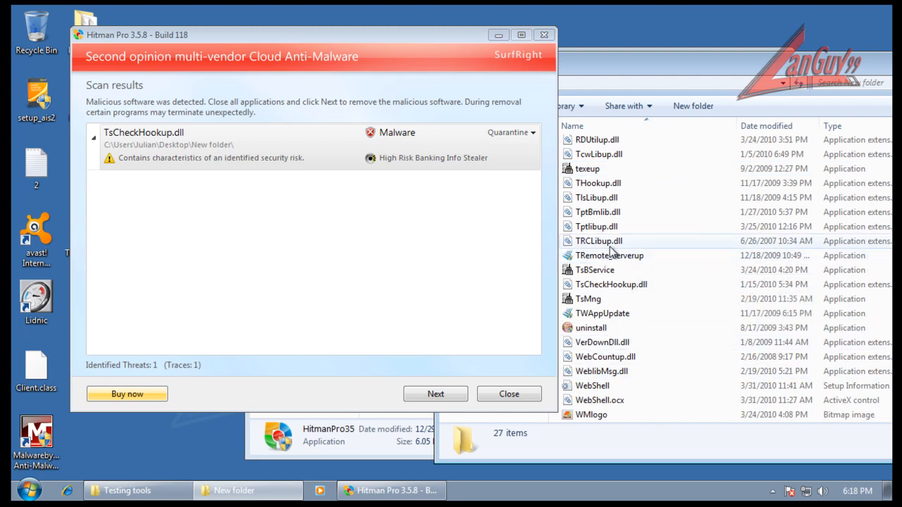
left_click(616, 289)
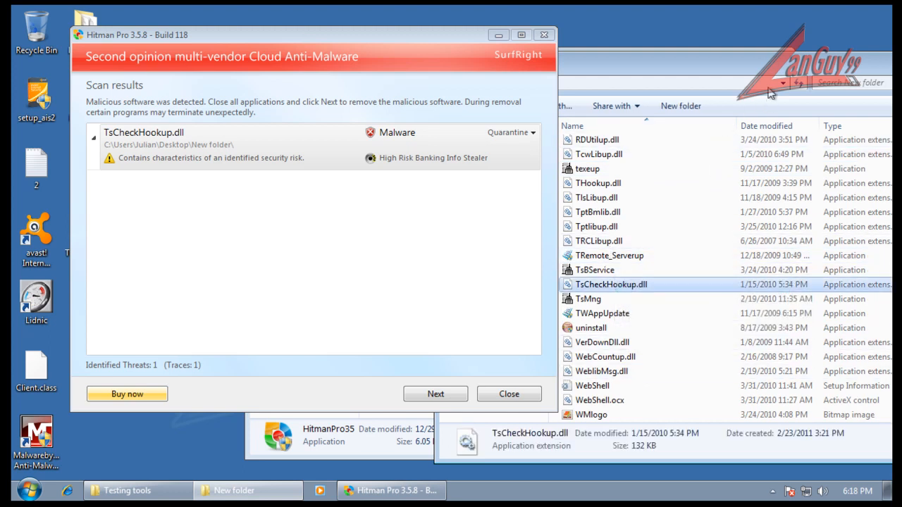
Step: Close Hitman Pro without removing anything and rearrange the New folder and Testing tools windows with Testing tools in front
left_click_drag(748, 73, 625, 64)
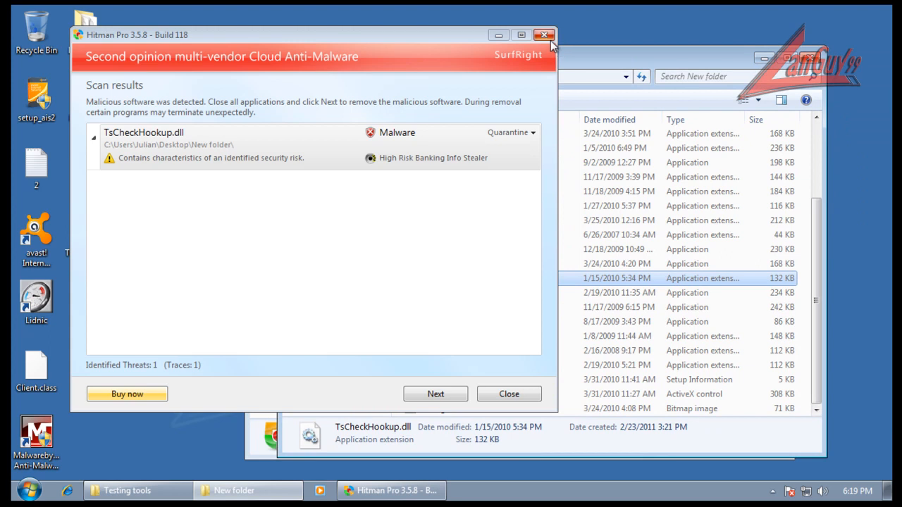
left_click(510, 395)
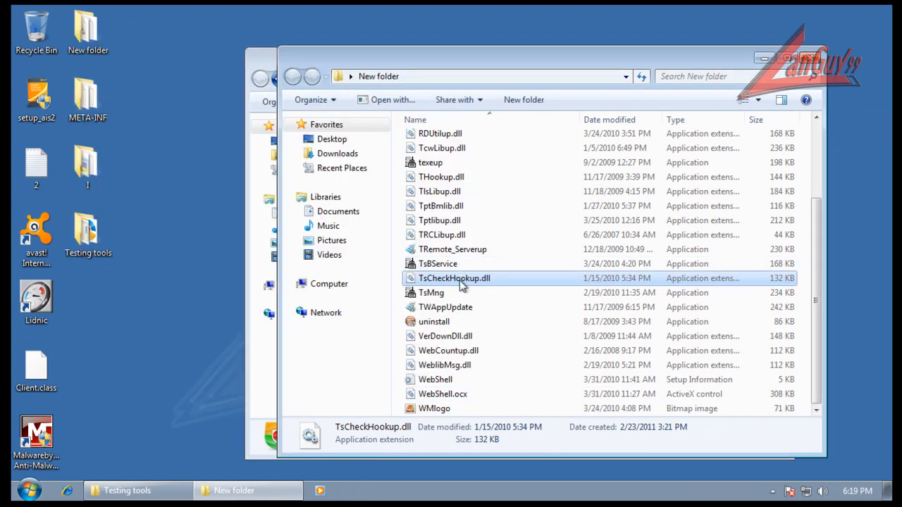
left_click_drag(427, 58, 391, 40)
left_click(267, 68)
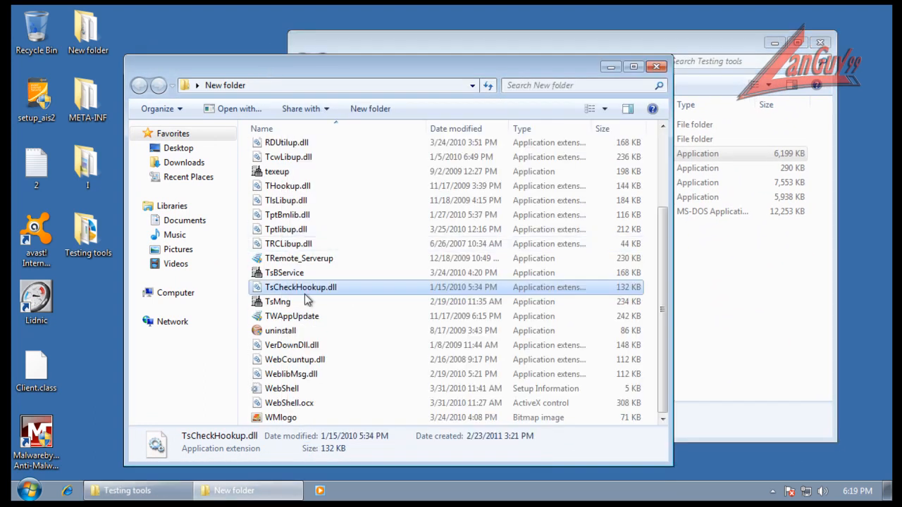
left_click_drag(407, 73, 351, 76)
left_click(520, 50)
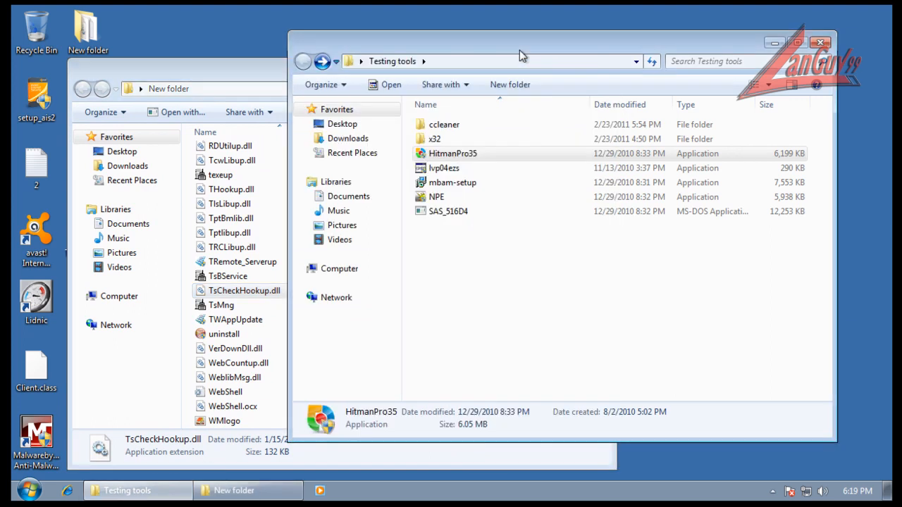
Step: Run SAS_516D4 with English (US) as SUPERAntiSpyware's default language and check for spyware definition updates
double_click(470, 215)
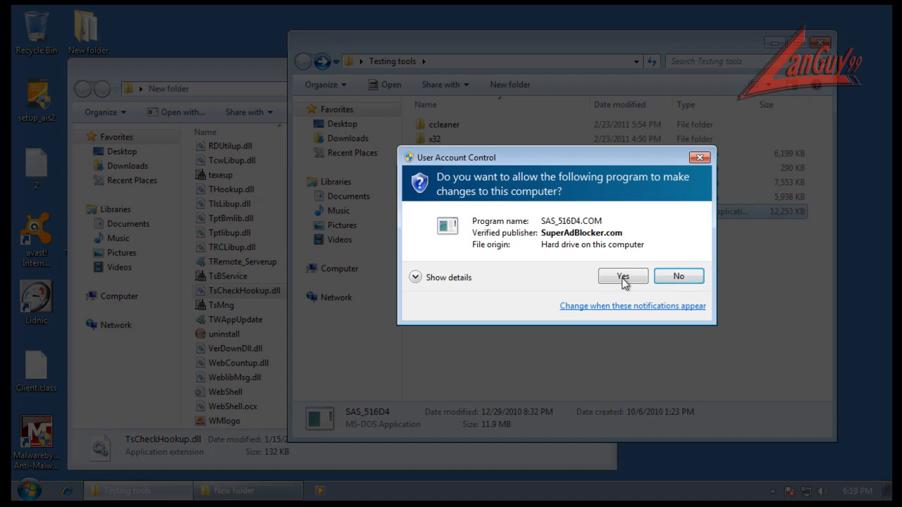
left_click(607, 281)
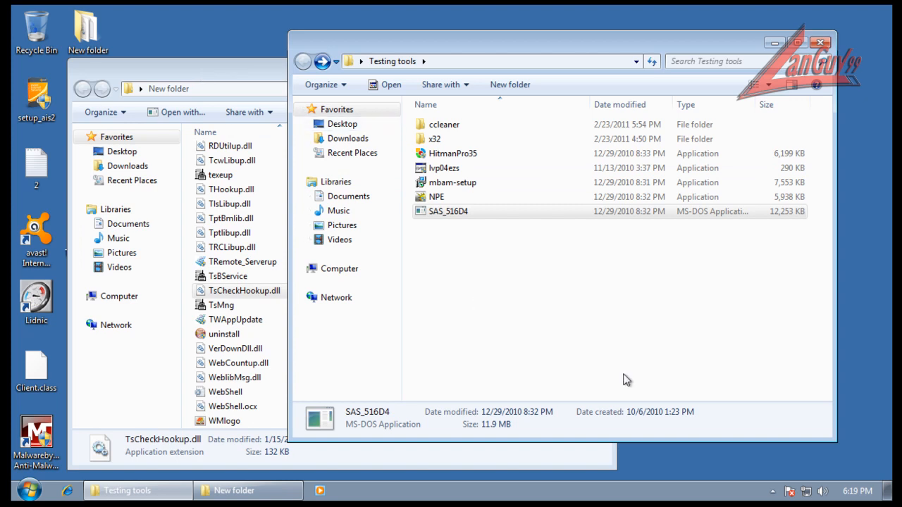
left_click(619, 352)
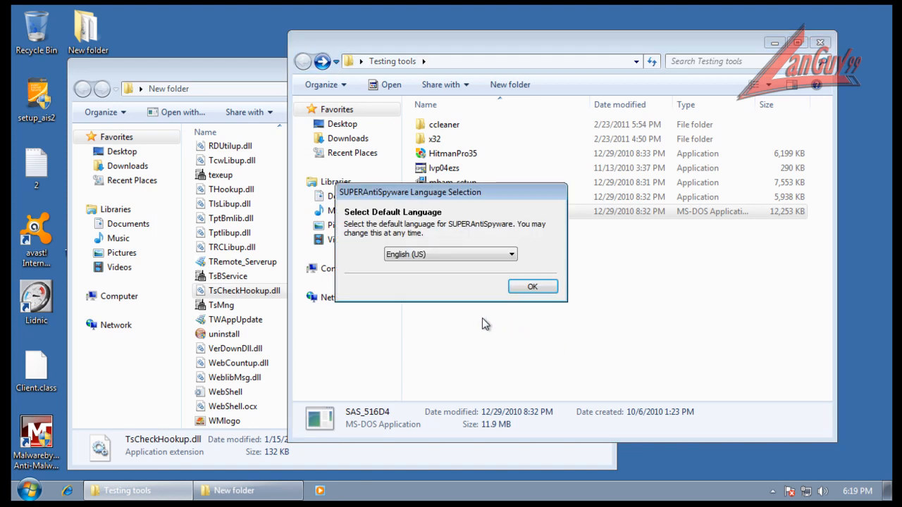
left_click(539, 287)
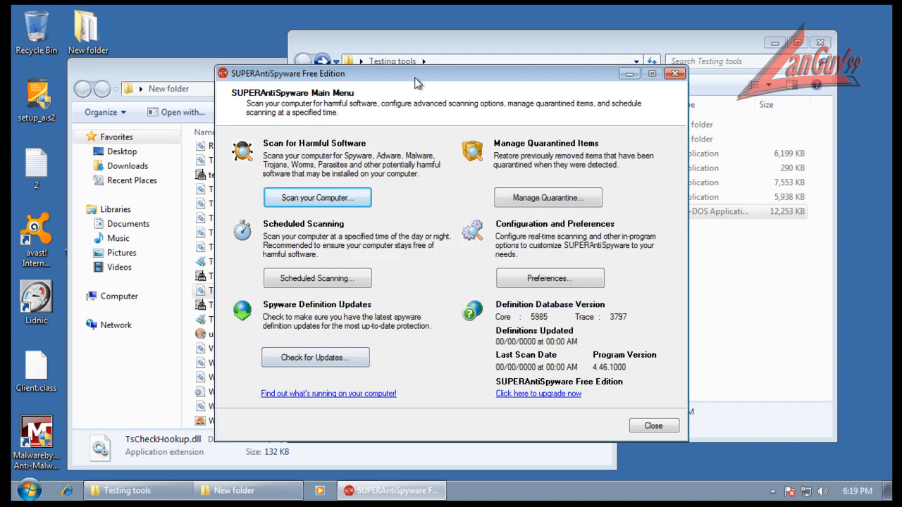
left_click_drag(416, 79, 568, 60)
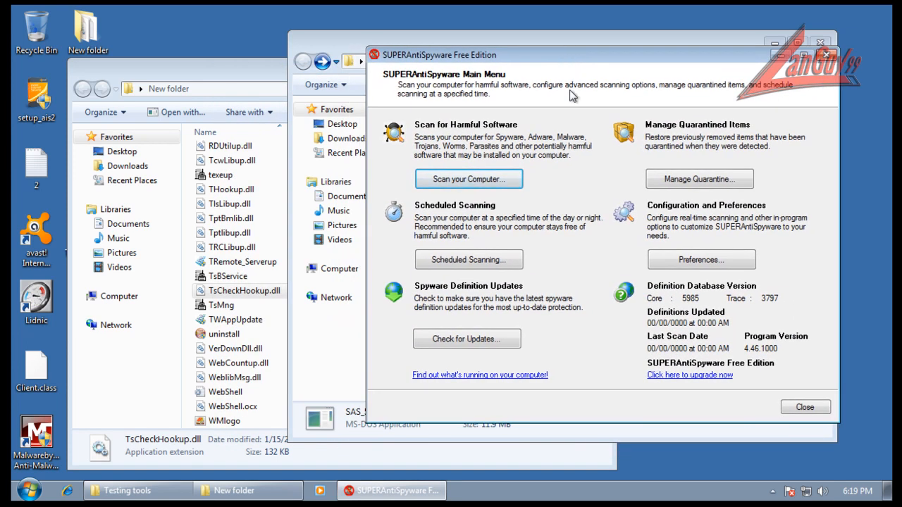
left_click(499, 345)
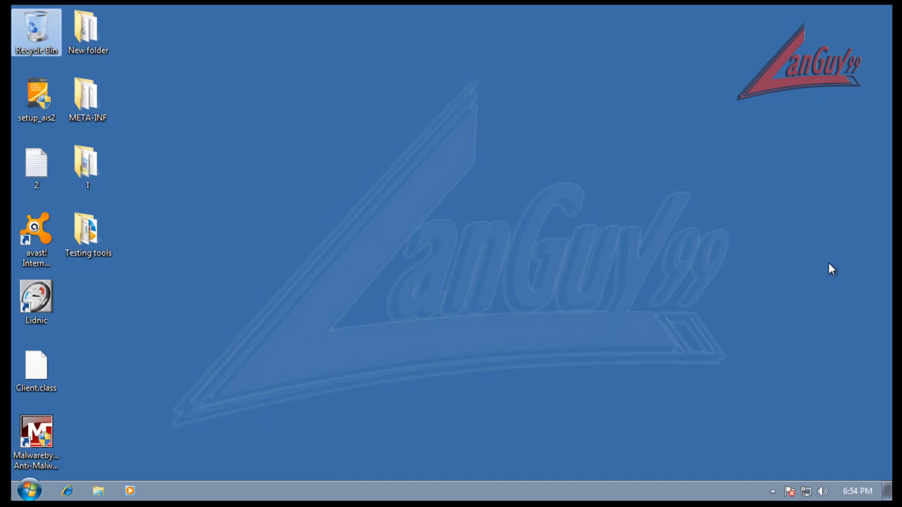
Step: Enable all avast! shields and check the avast! icon among the hidden notification icons
left_click(598, 267)
left_click(772, 491)
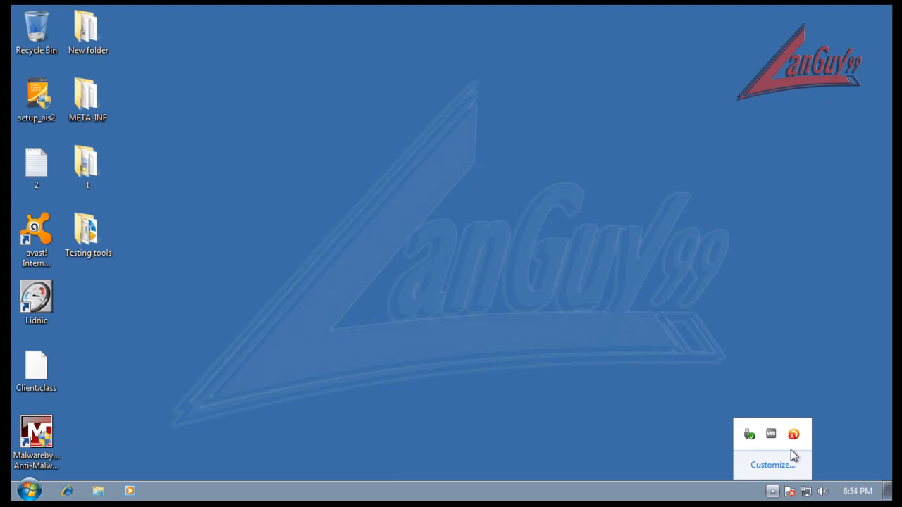
right_click(793, 438)
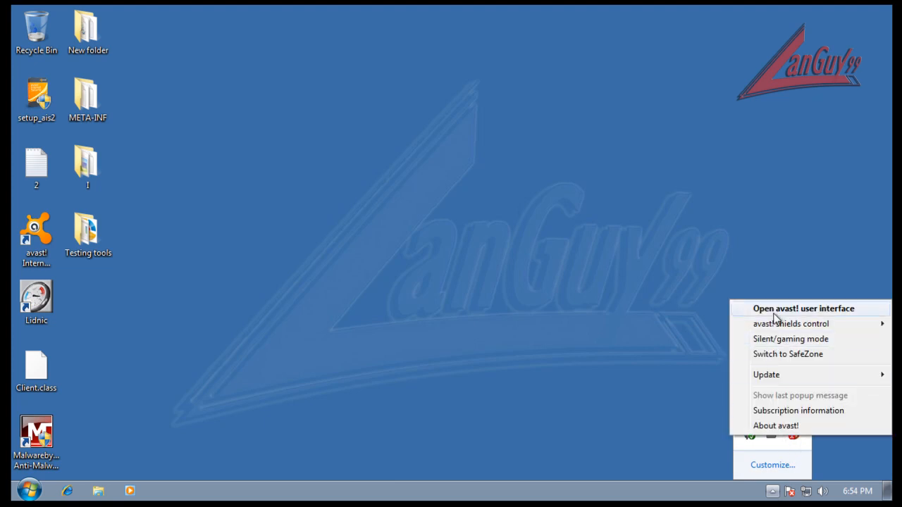
mouse_move(779, 328)
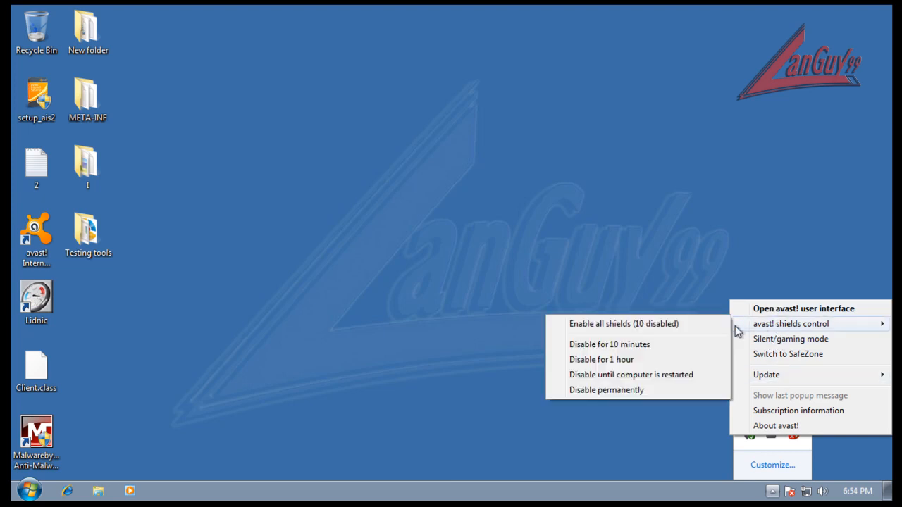
left_click(706, 324)
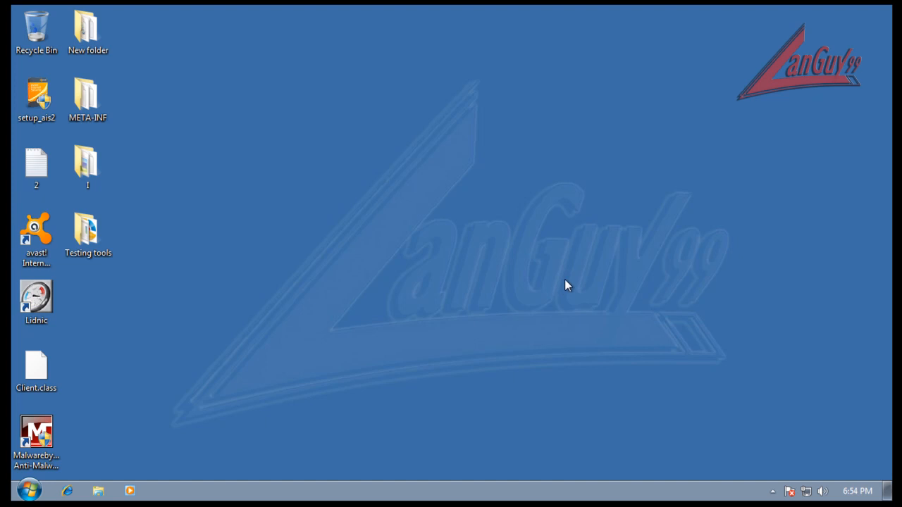
left_click(773, 491)
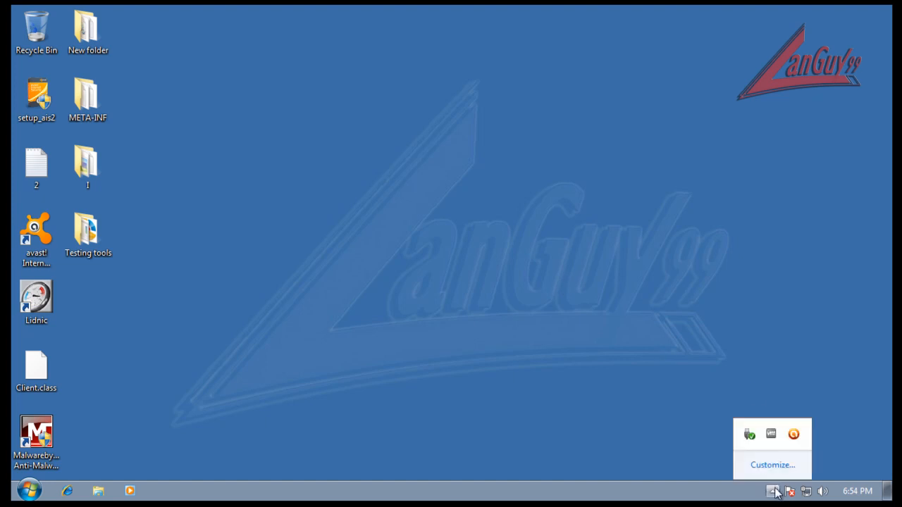
left_click(778, 363)
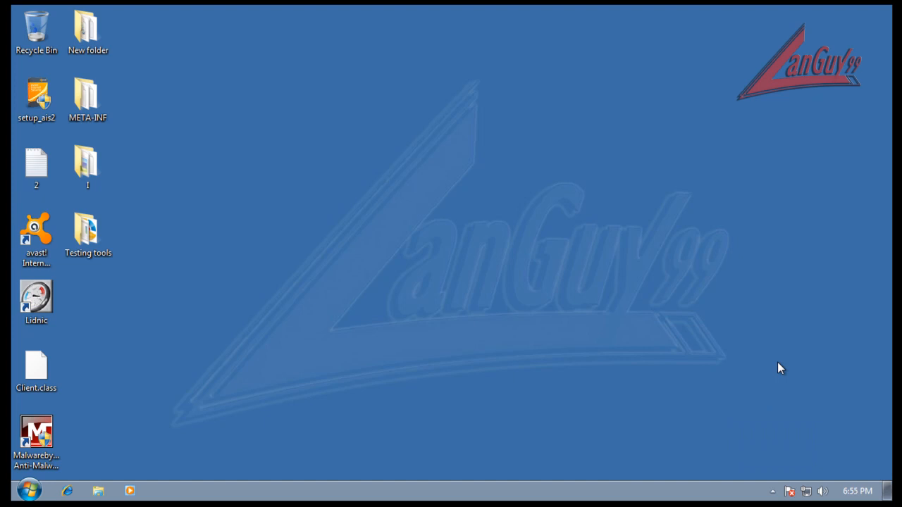